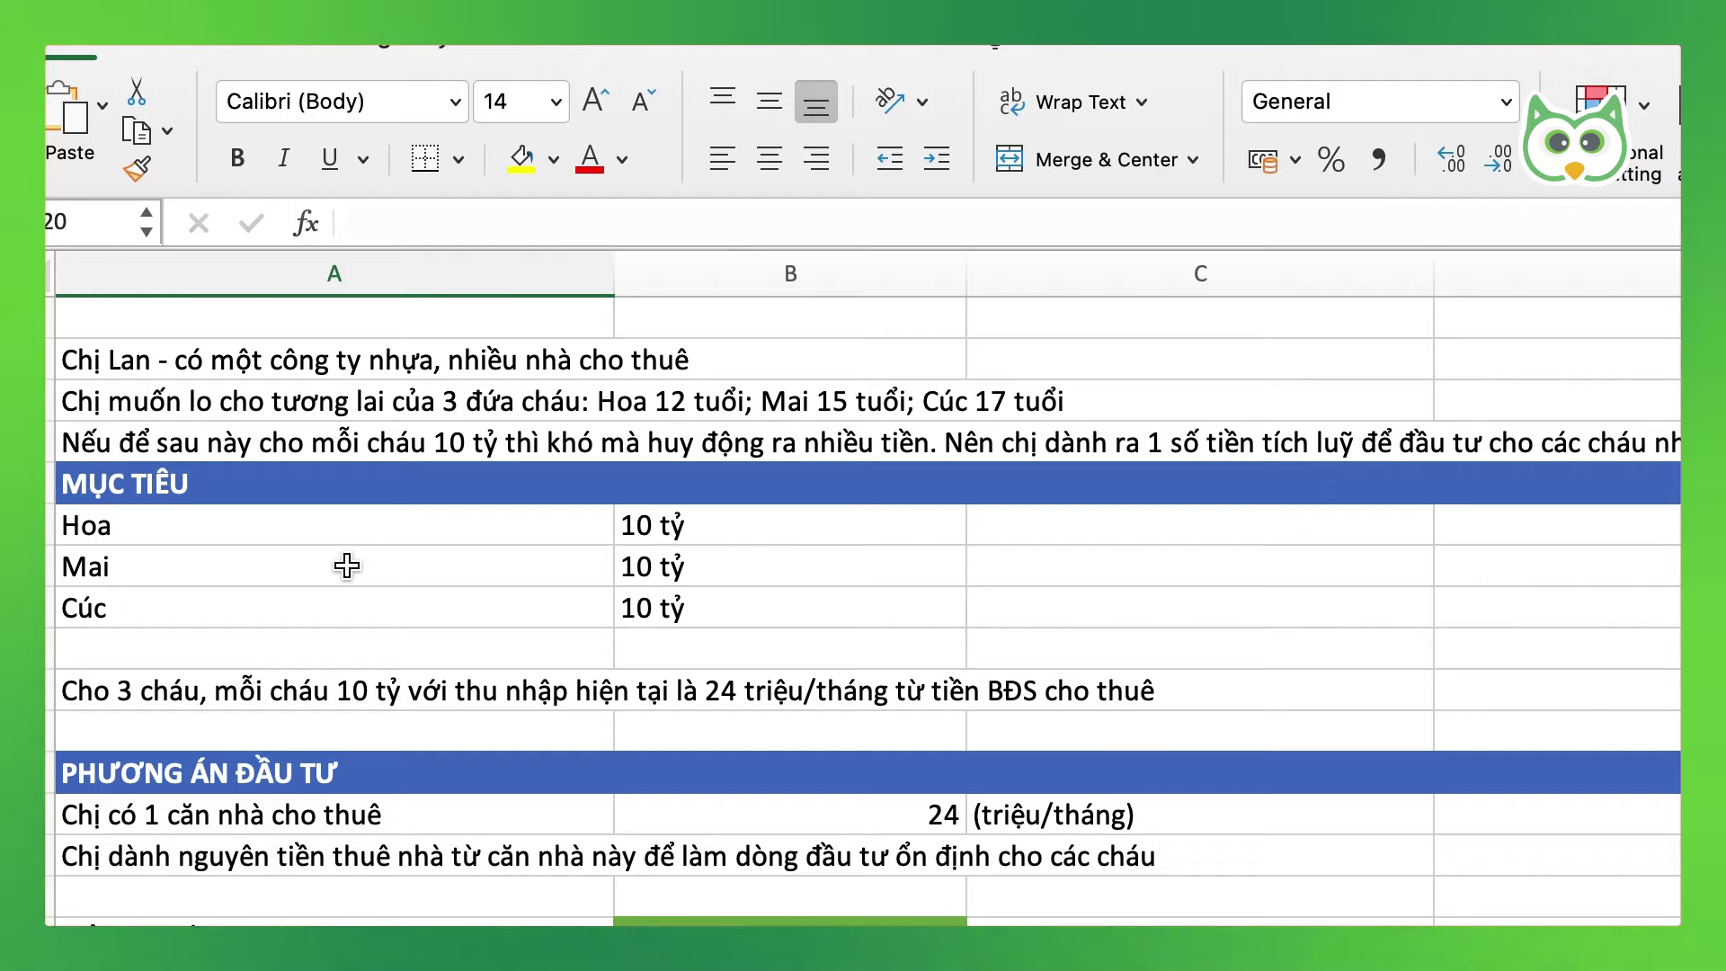
Step: Review the investment plan section and inspect the formula for the monthly amount set aside per child
{"action": "scroll", "coordinate": [347, 565], "scroll_direction": "down", "scroll_amount": 5}
{"action": "scroll", "coordinate": [347, 565], "scroll_direction": "down", "scroll_amount": 2}
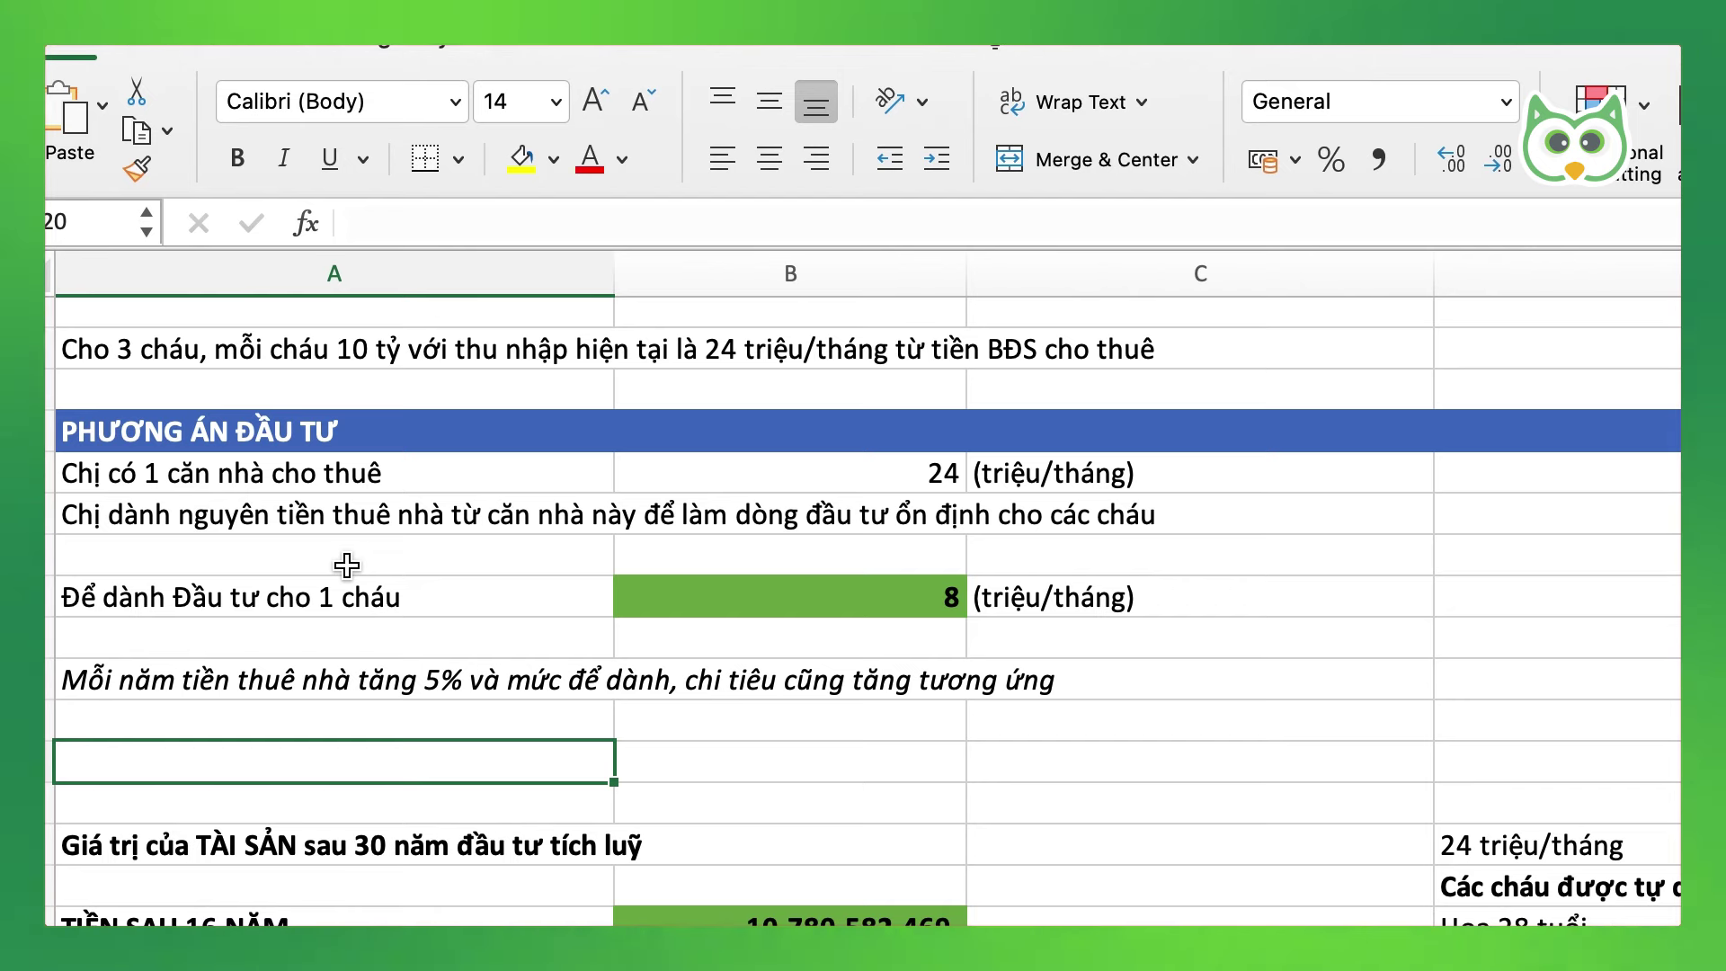
{"action": "left_click", "coordinate": [875, 605]}
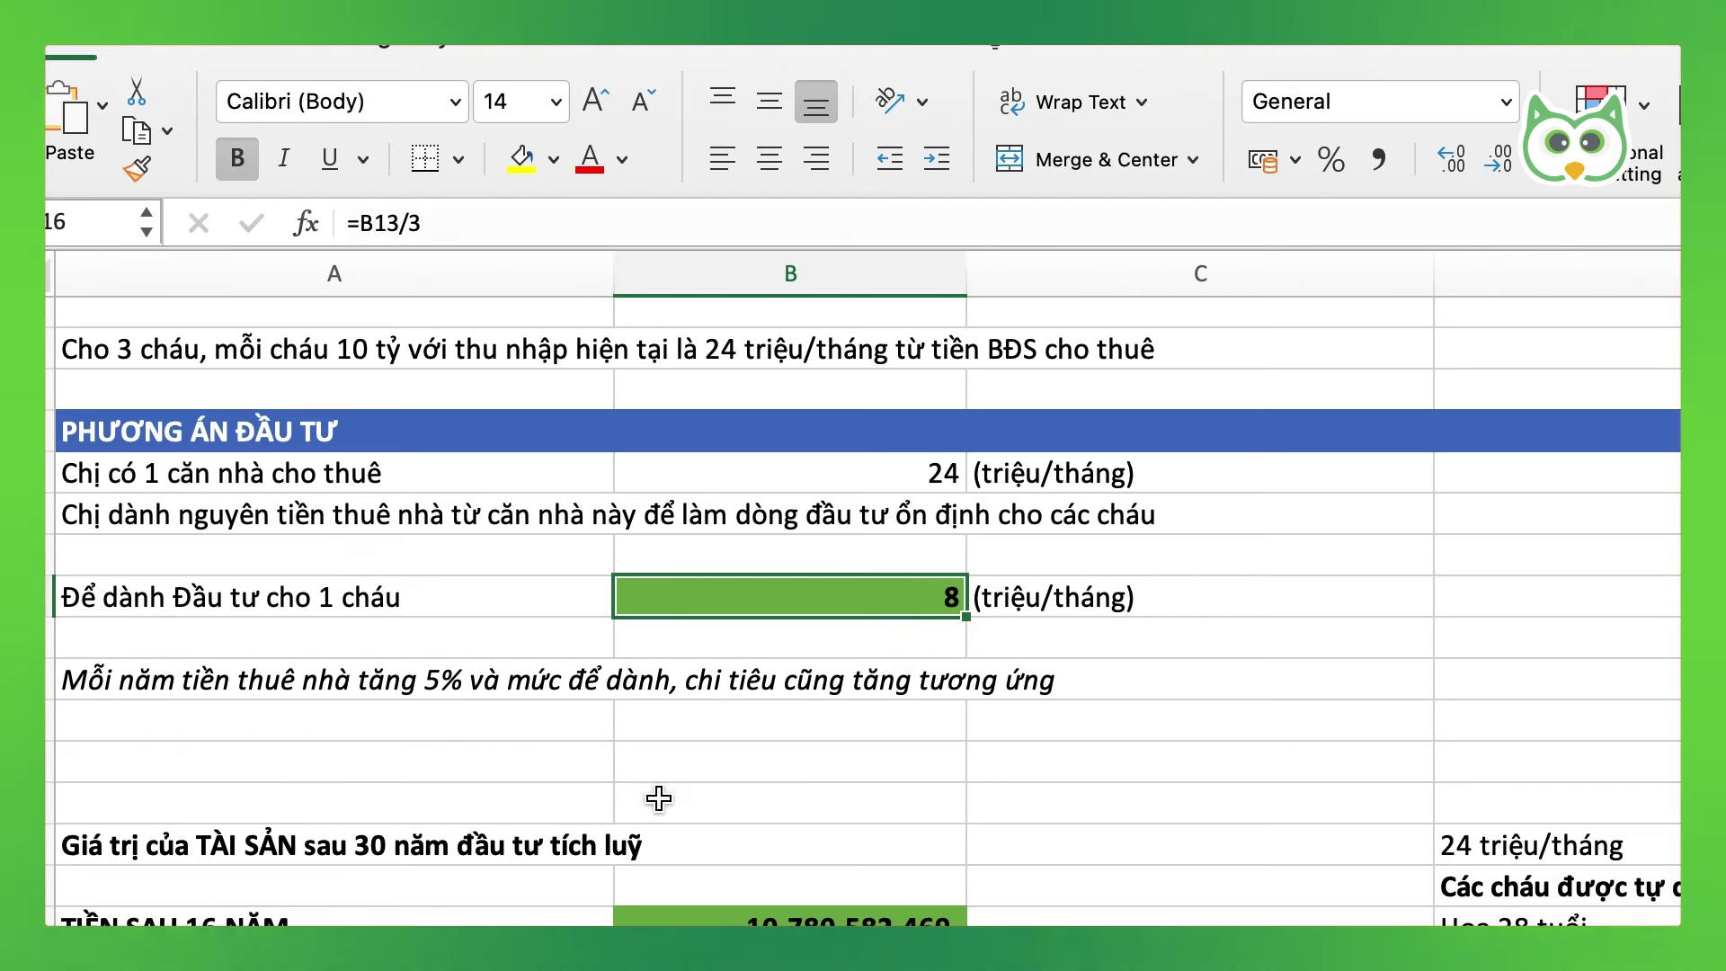
{"action": "scroll", "coordinate": [659, 798], "scroll_direction": "up", "scroll_amount": 2}
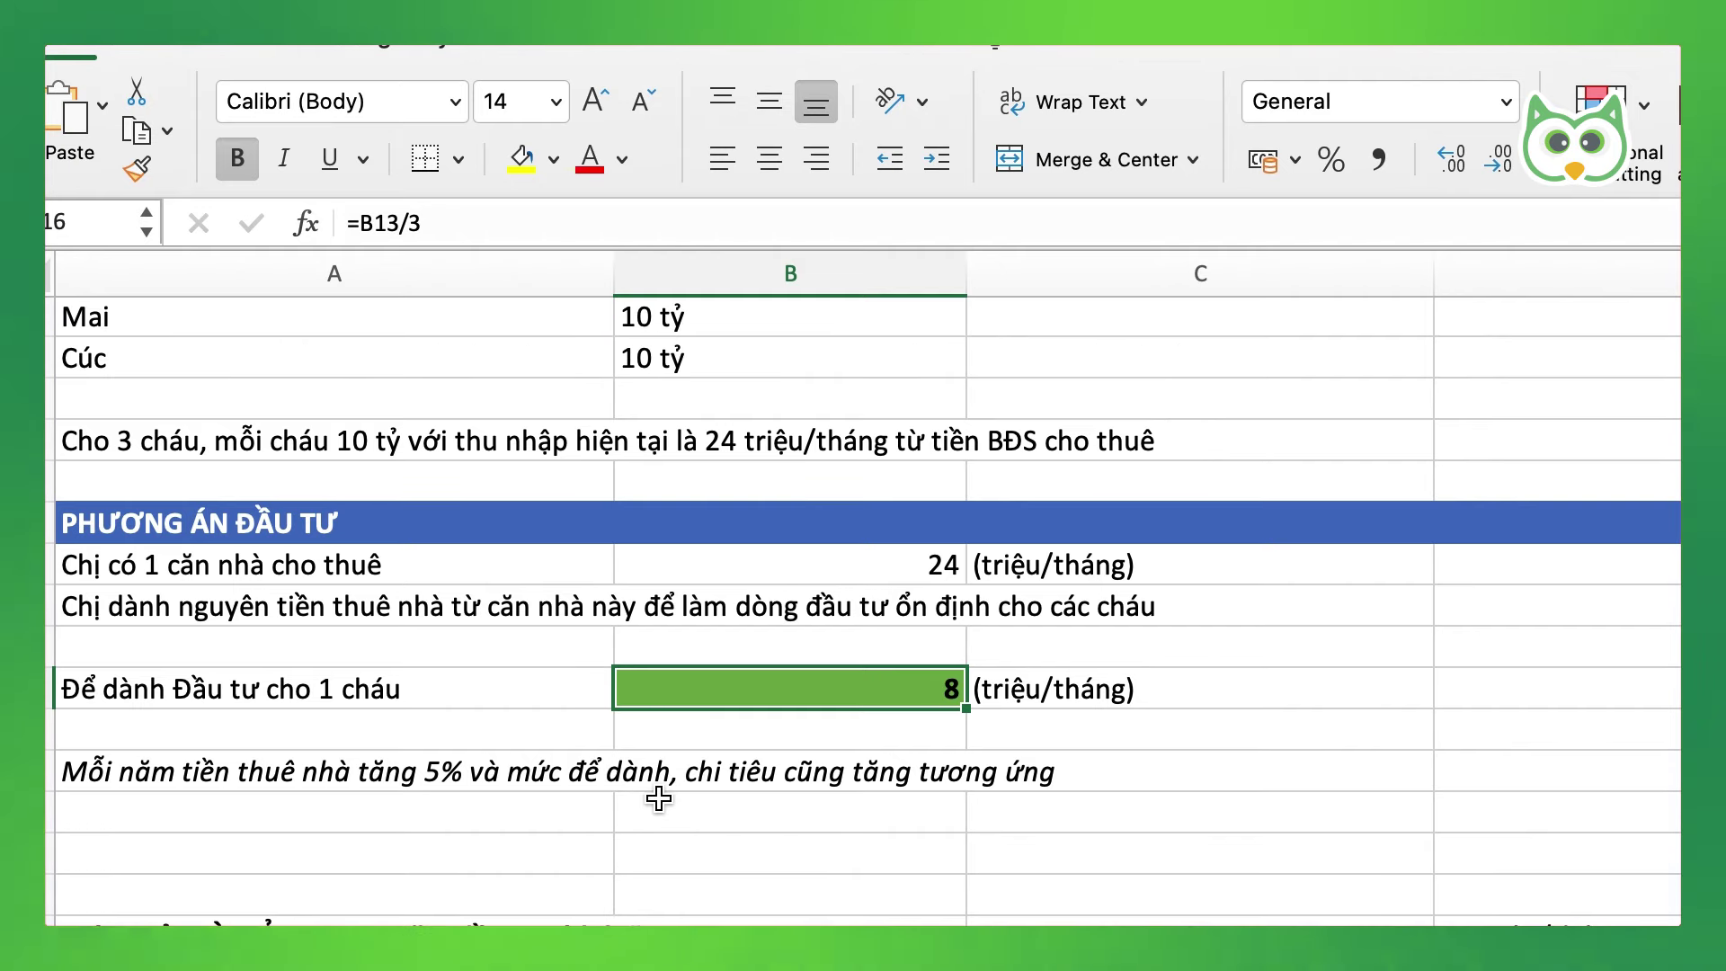
{"action": "scroll", "coordinate": [658, 798], "scroll_direction": "down", "scroll_amount": 2}
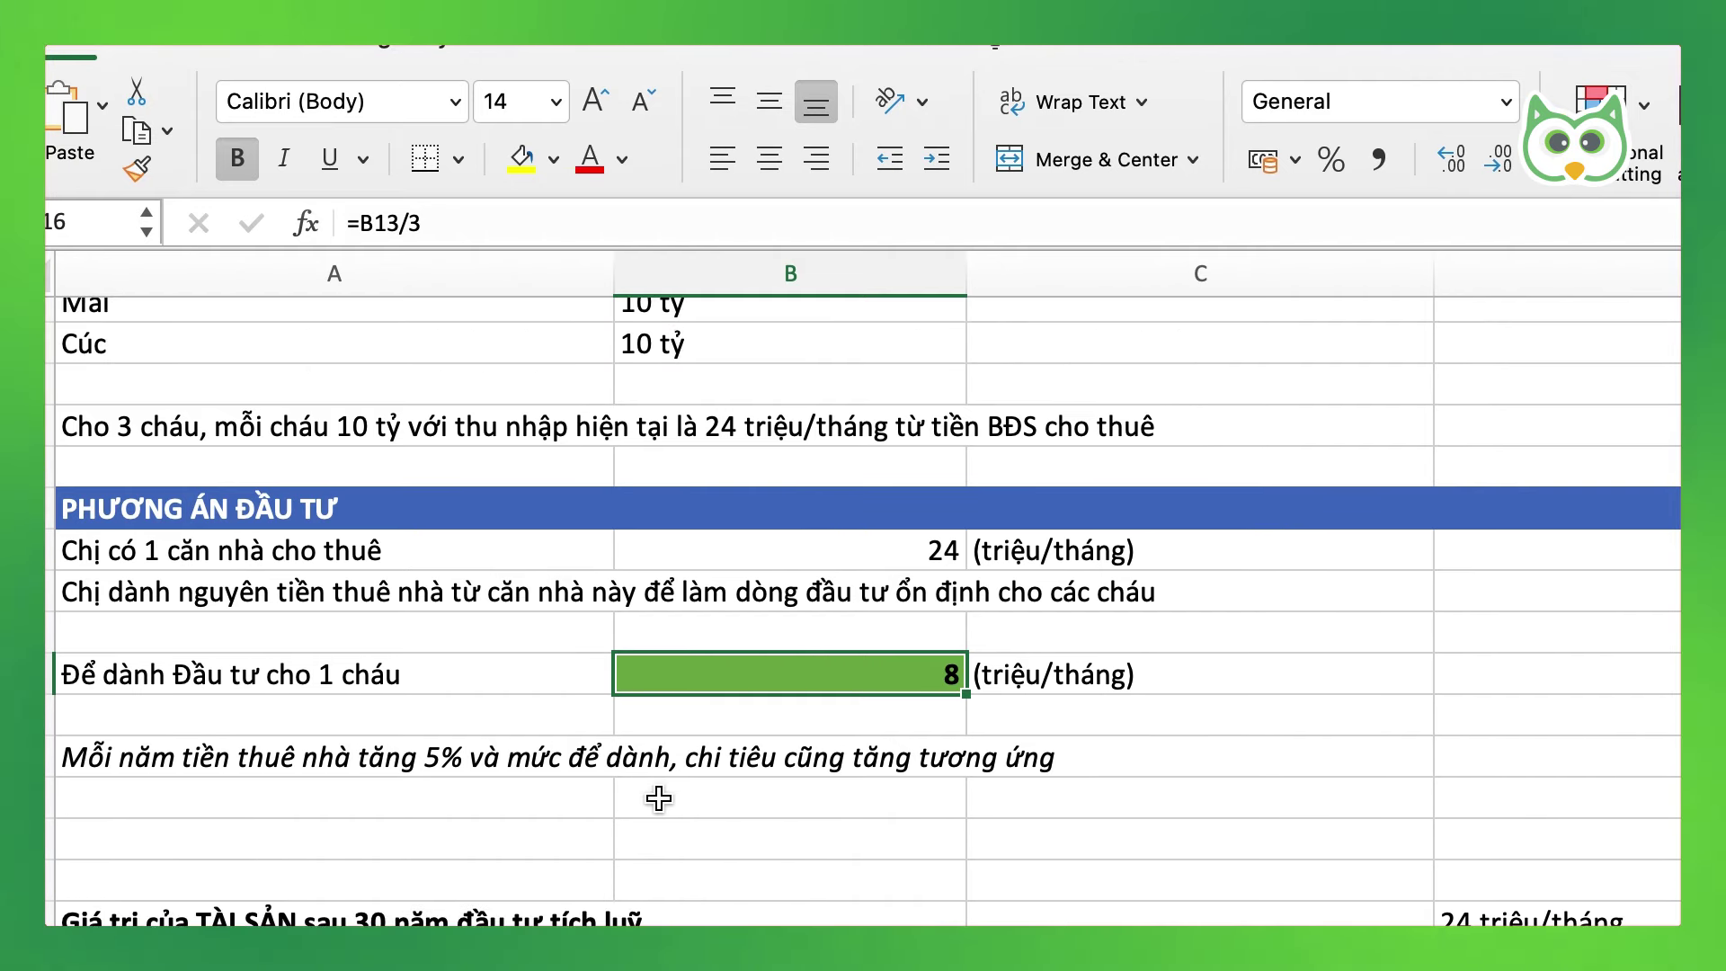
Step: Examine the per-child yearly investment table, checking starting capital, first-year contribution, annual return rate, and the year 3 and year 16 balances
{"action": "scroll", "coordinate": [659, 798], "scroll_direction": "down", "scroll_amount": 15}
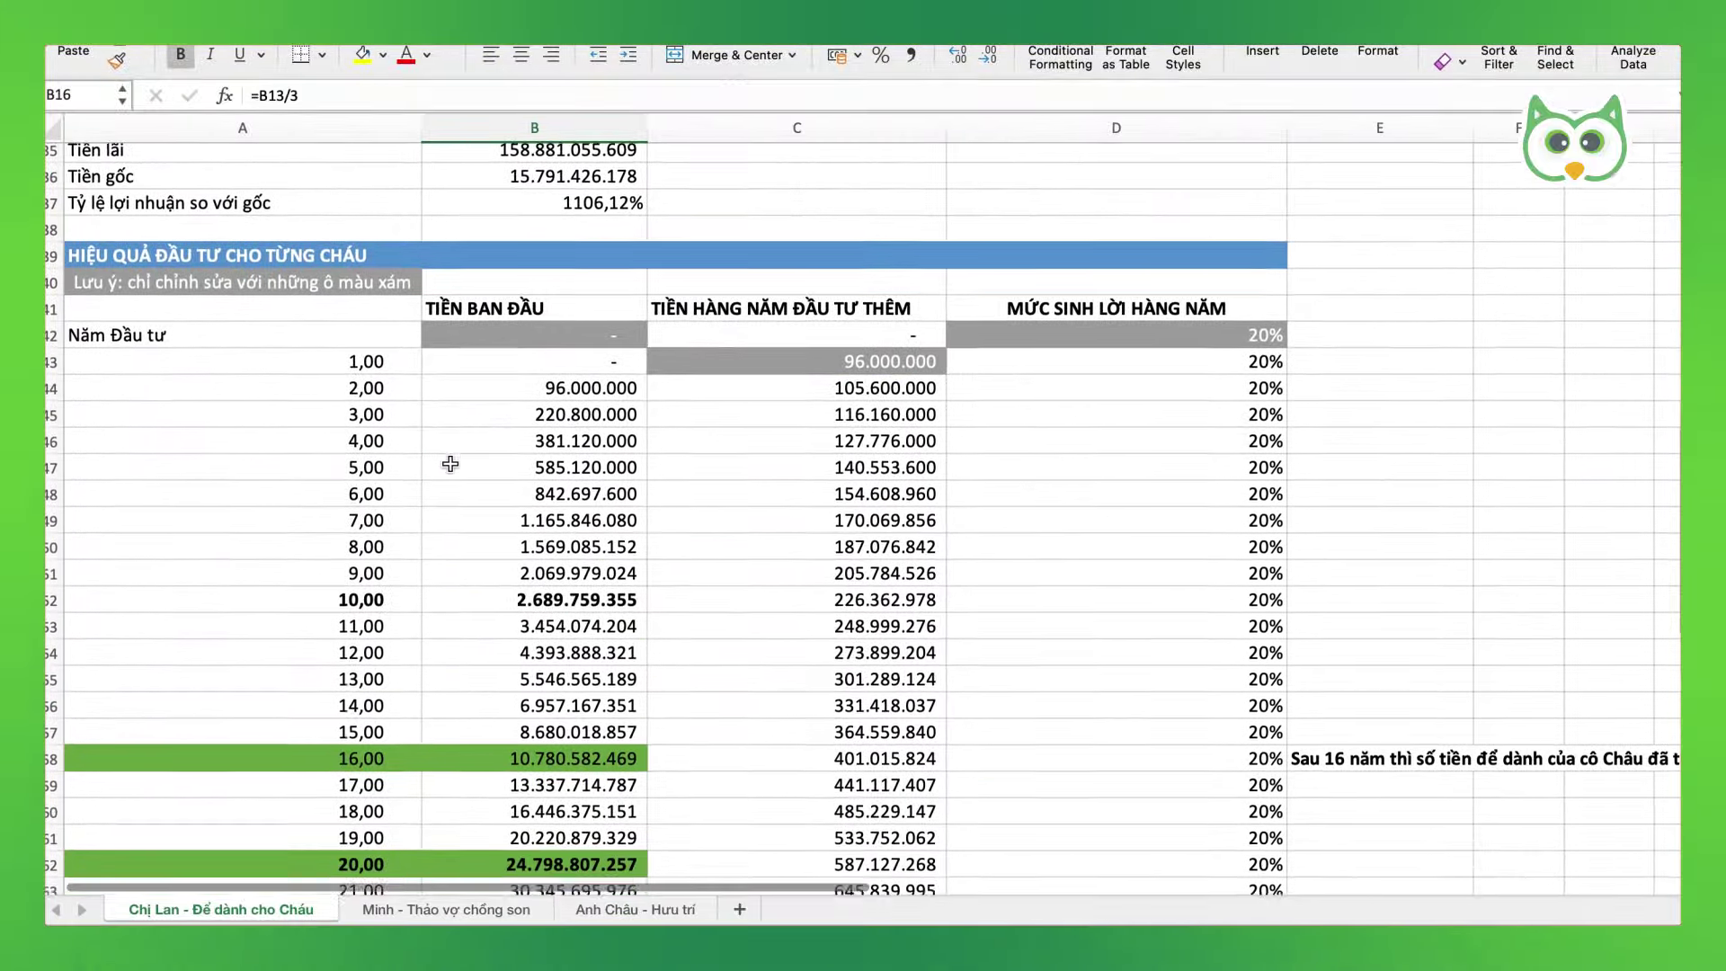
{"action": "scroll", "coordinate": [450, 464], "scroll_direction": "down", "scroll_amount": 4}
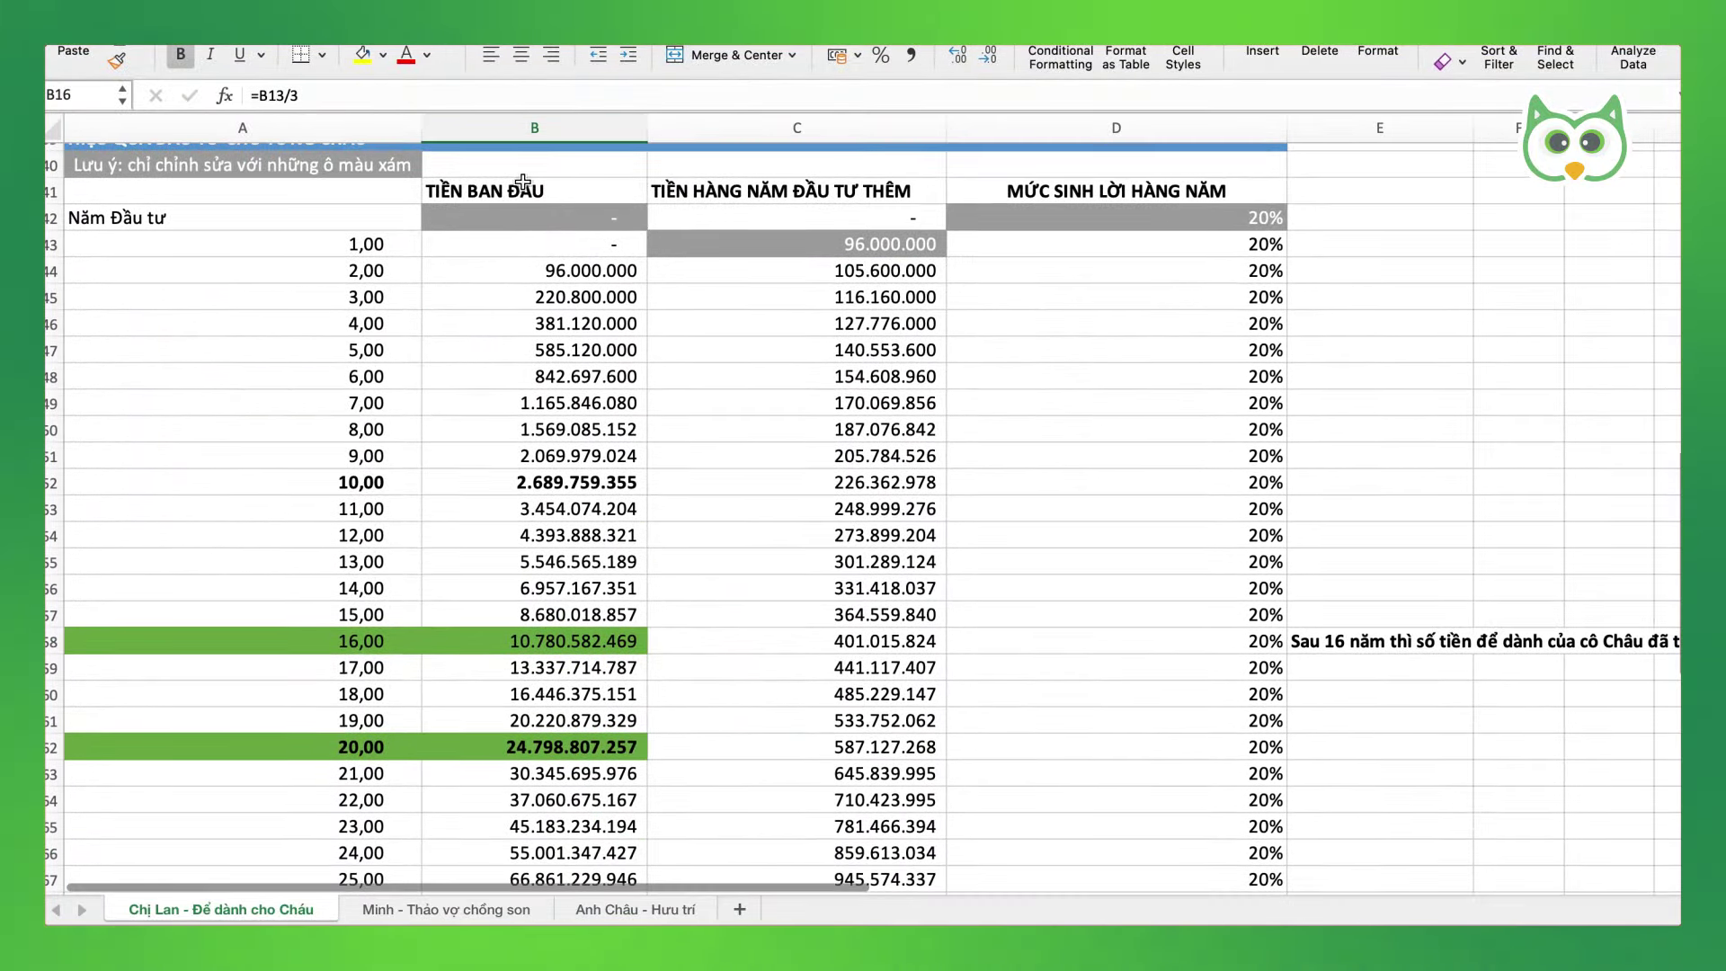
{"action": "left_click", "coordinate": [575, 217]}
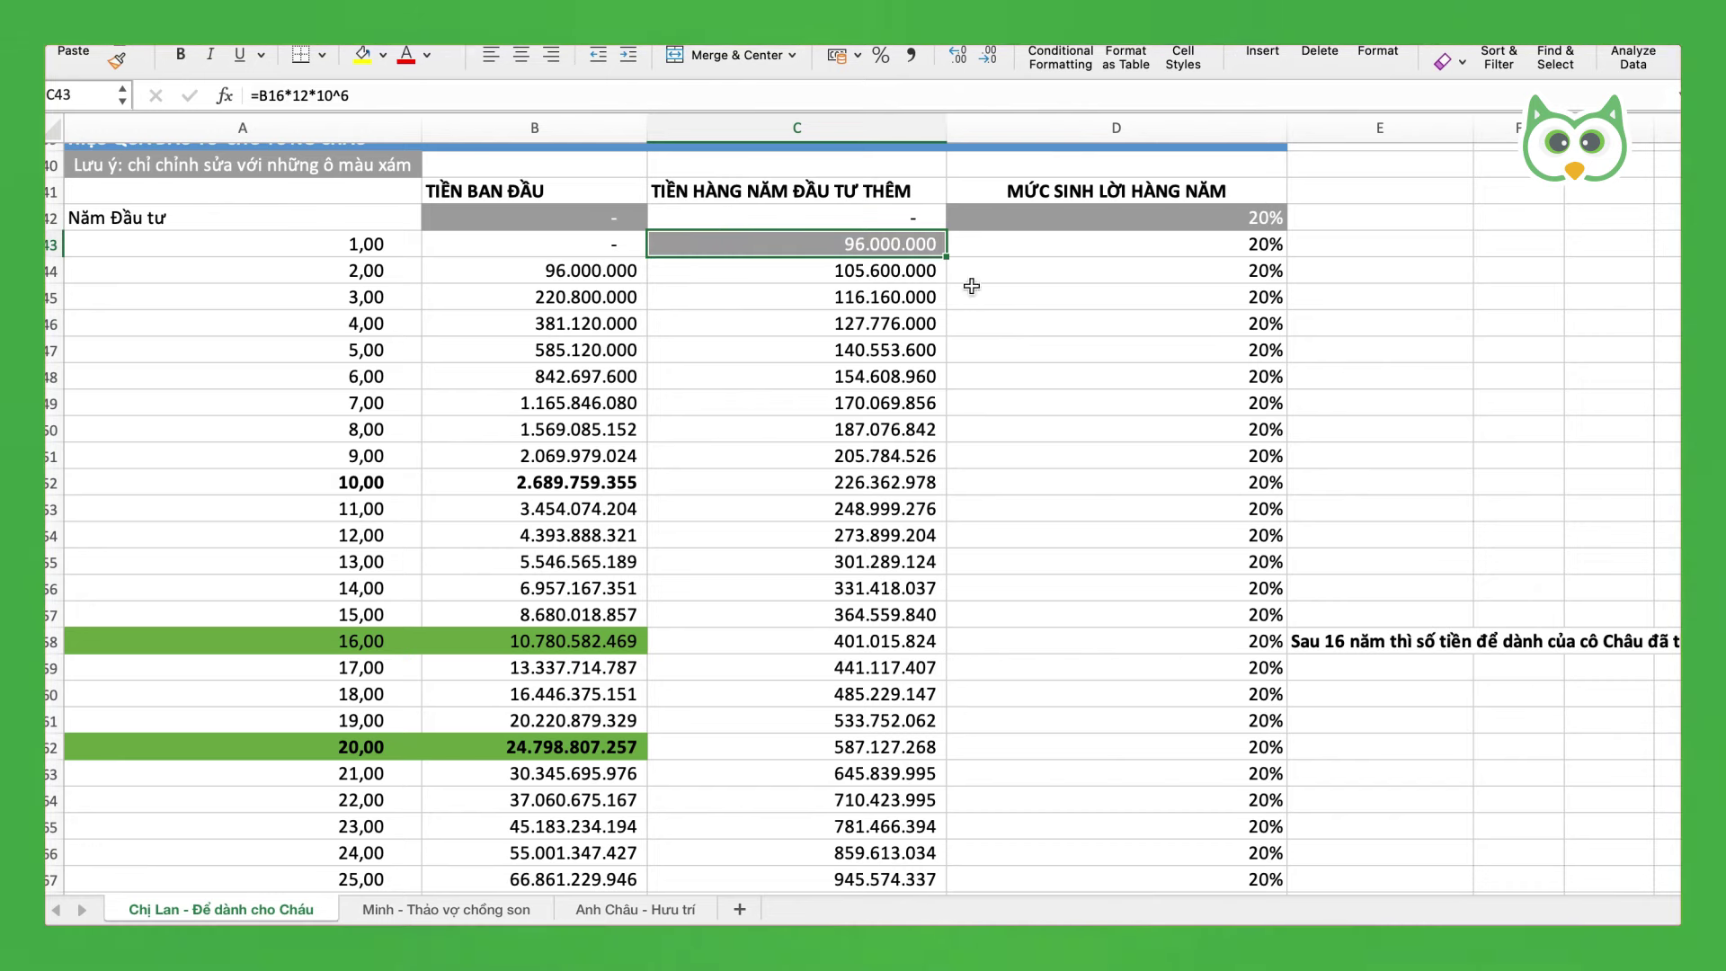
{"action": "left_click", "coordinate": [1249, 245]}
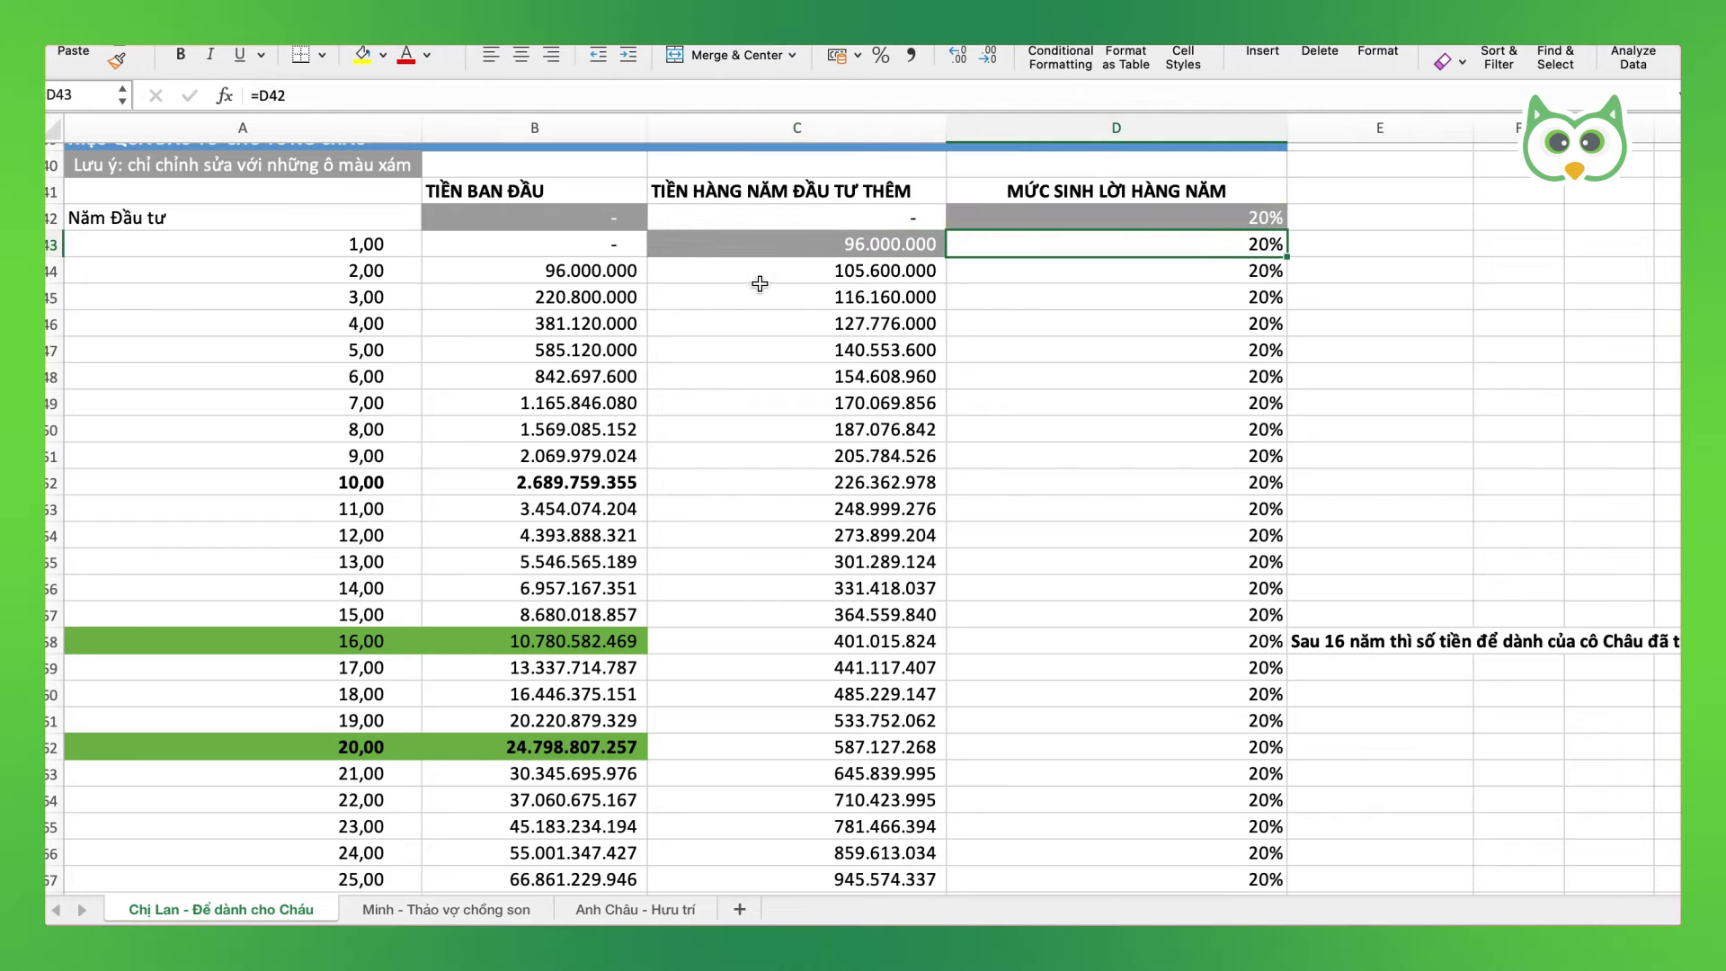
{"action": "left_click", "coordinate": [584, 297]}
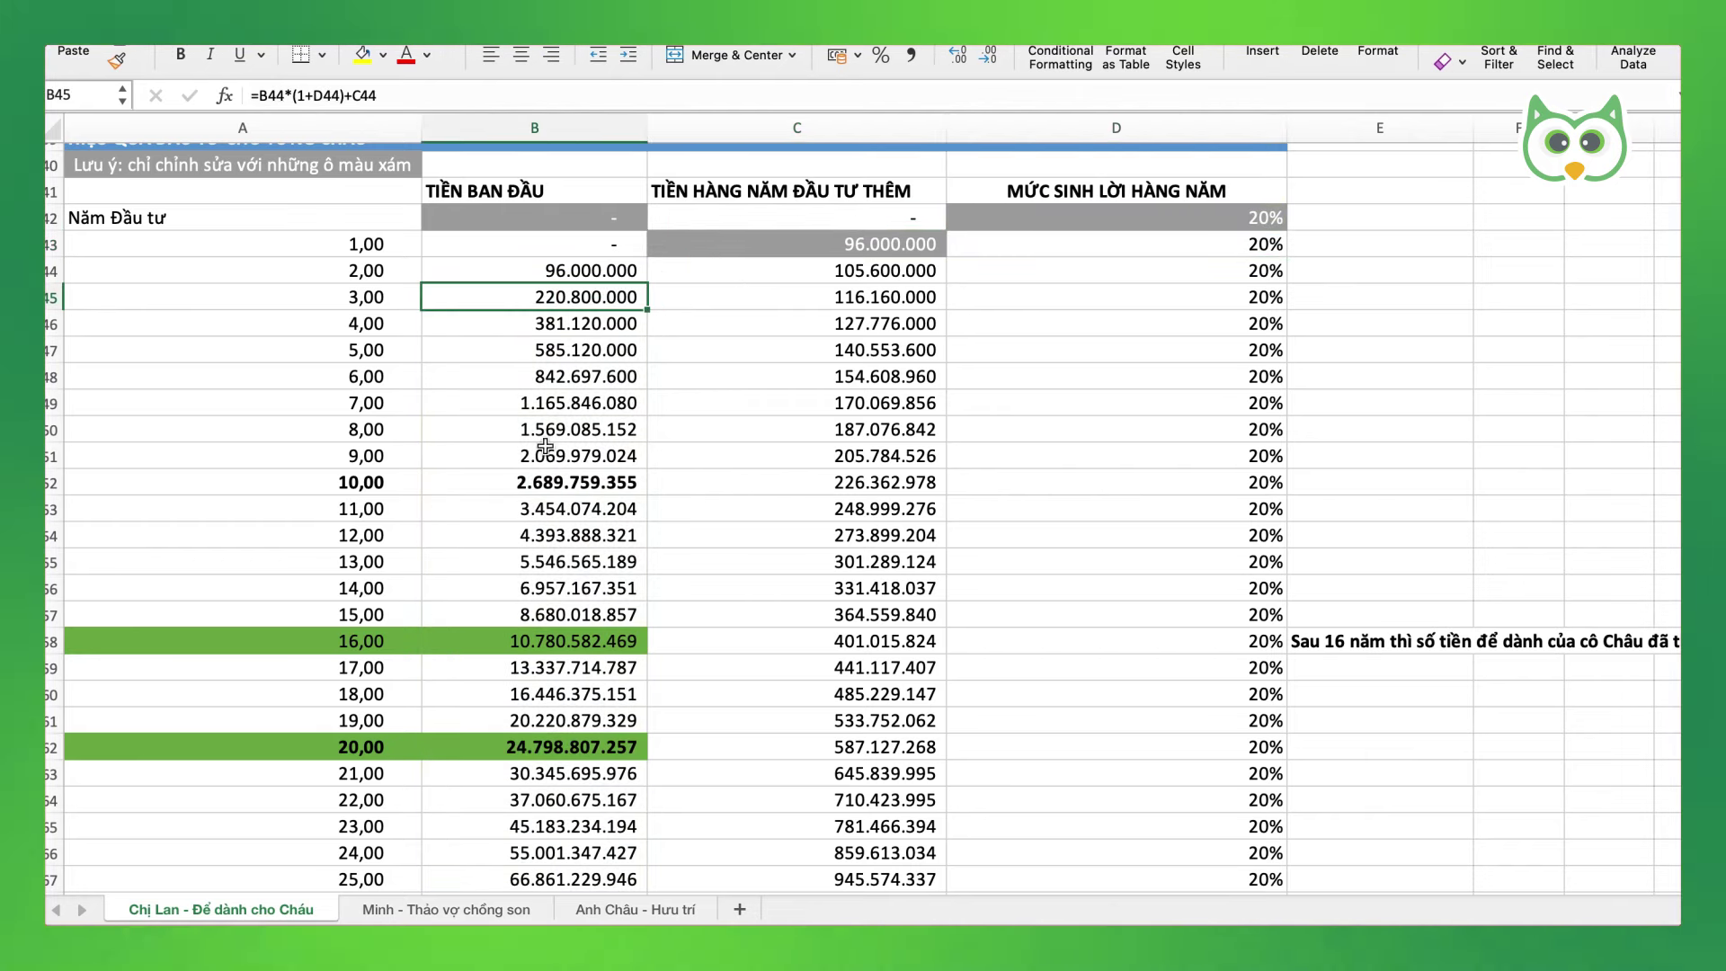
{"action": "left_click", "coordinate": [528, 642]}
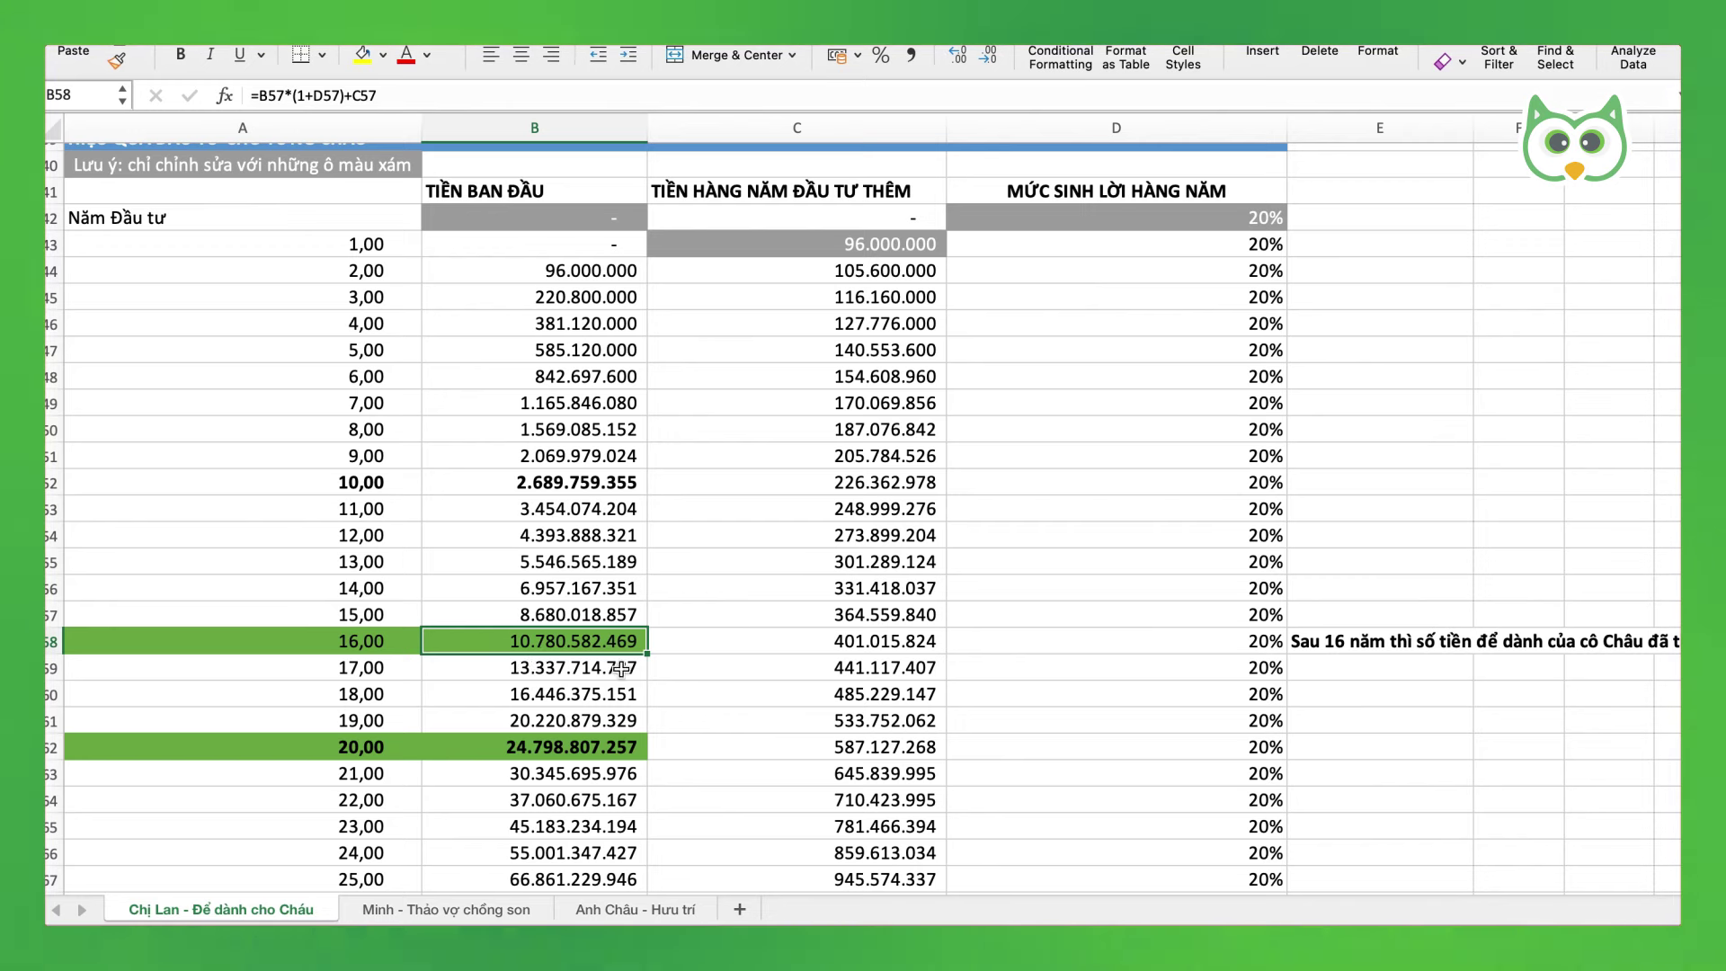
Step: Compare the year 5 added contribution with the plan's note on yearly rent and savings growth
{"action": "left_click", "coordinate": [868, 355]}
{"action": "scroll", "coordinate": [803, 478], "scroll_direction": "up", "scroll_amount": 5}
{"action": "scroll", "coordinate": [803, 478], "scroll_direction": "up", "scroll_amount": 8}
{"action": "left_click", "coordinate": [222, 605]}
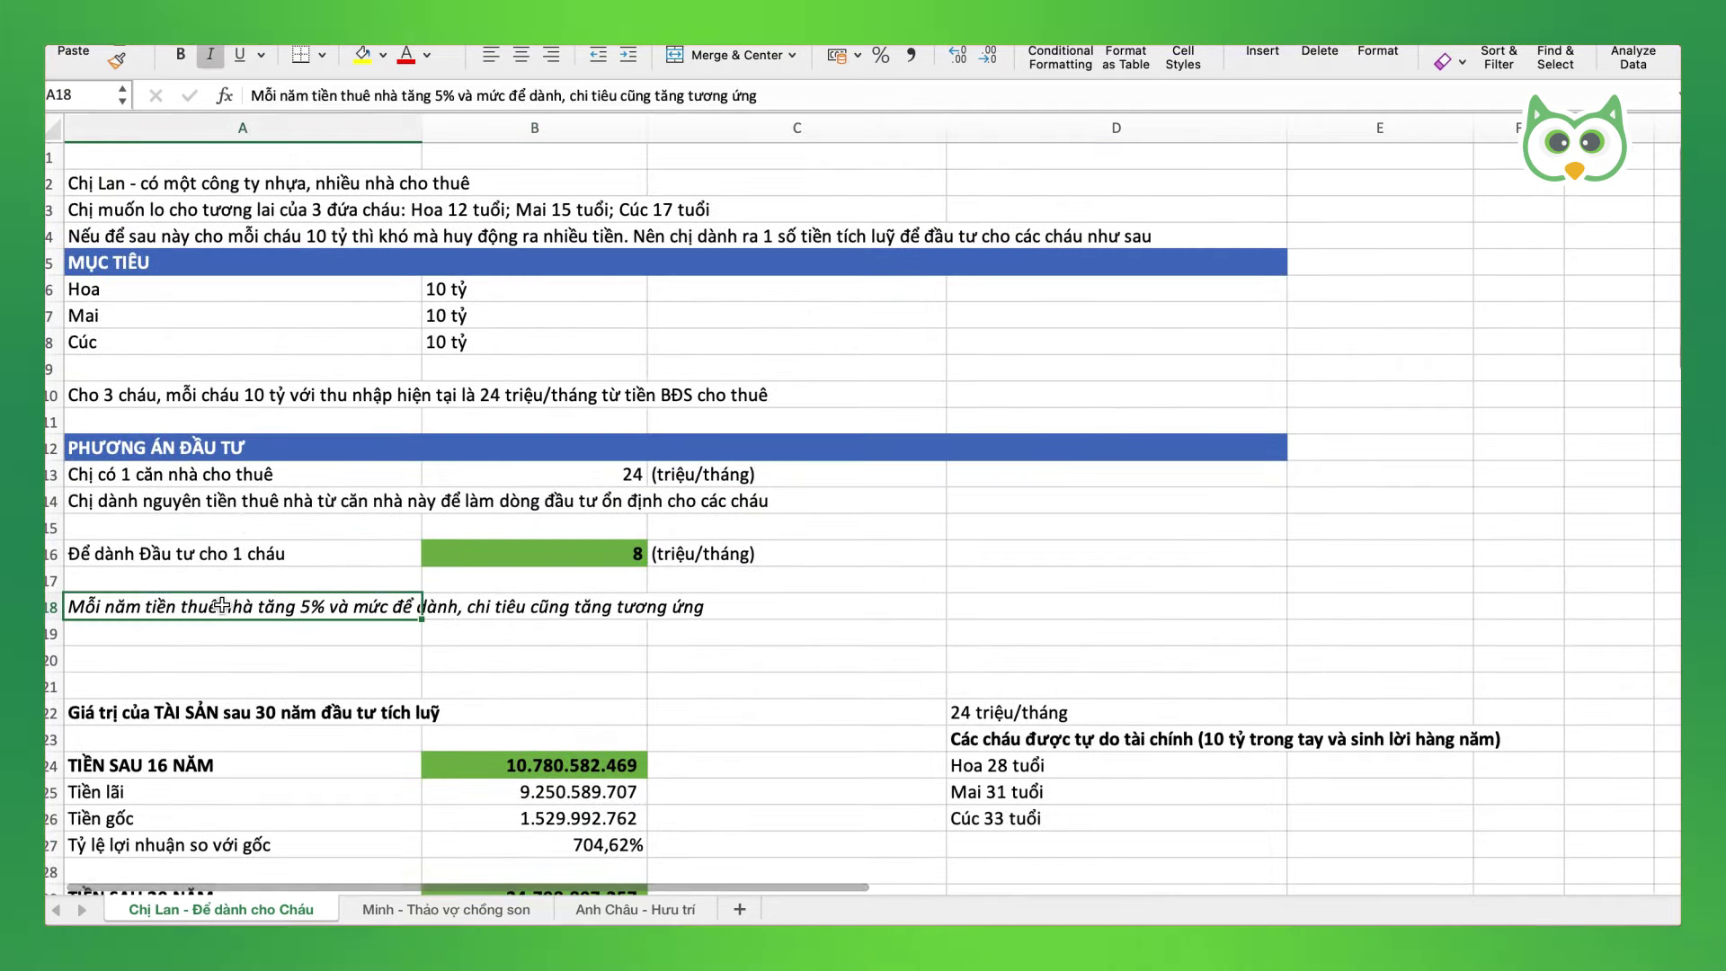
Step: Inspect the accumulated balances for years 16, 20 and 30 in the yearly investment table
{"action": "scroll", "coordinate": [222, 605], "scroll_direction": "down", "scroll_amount": 15}
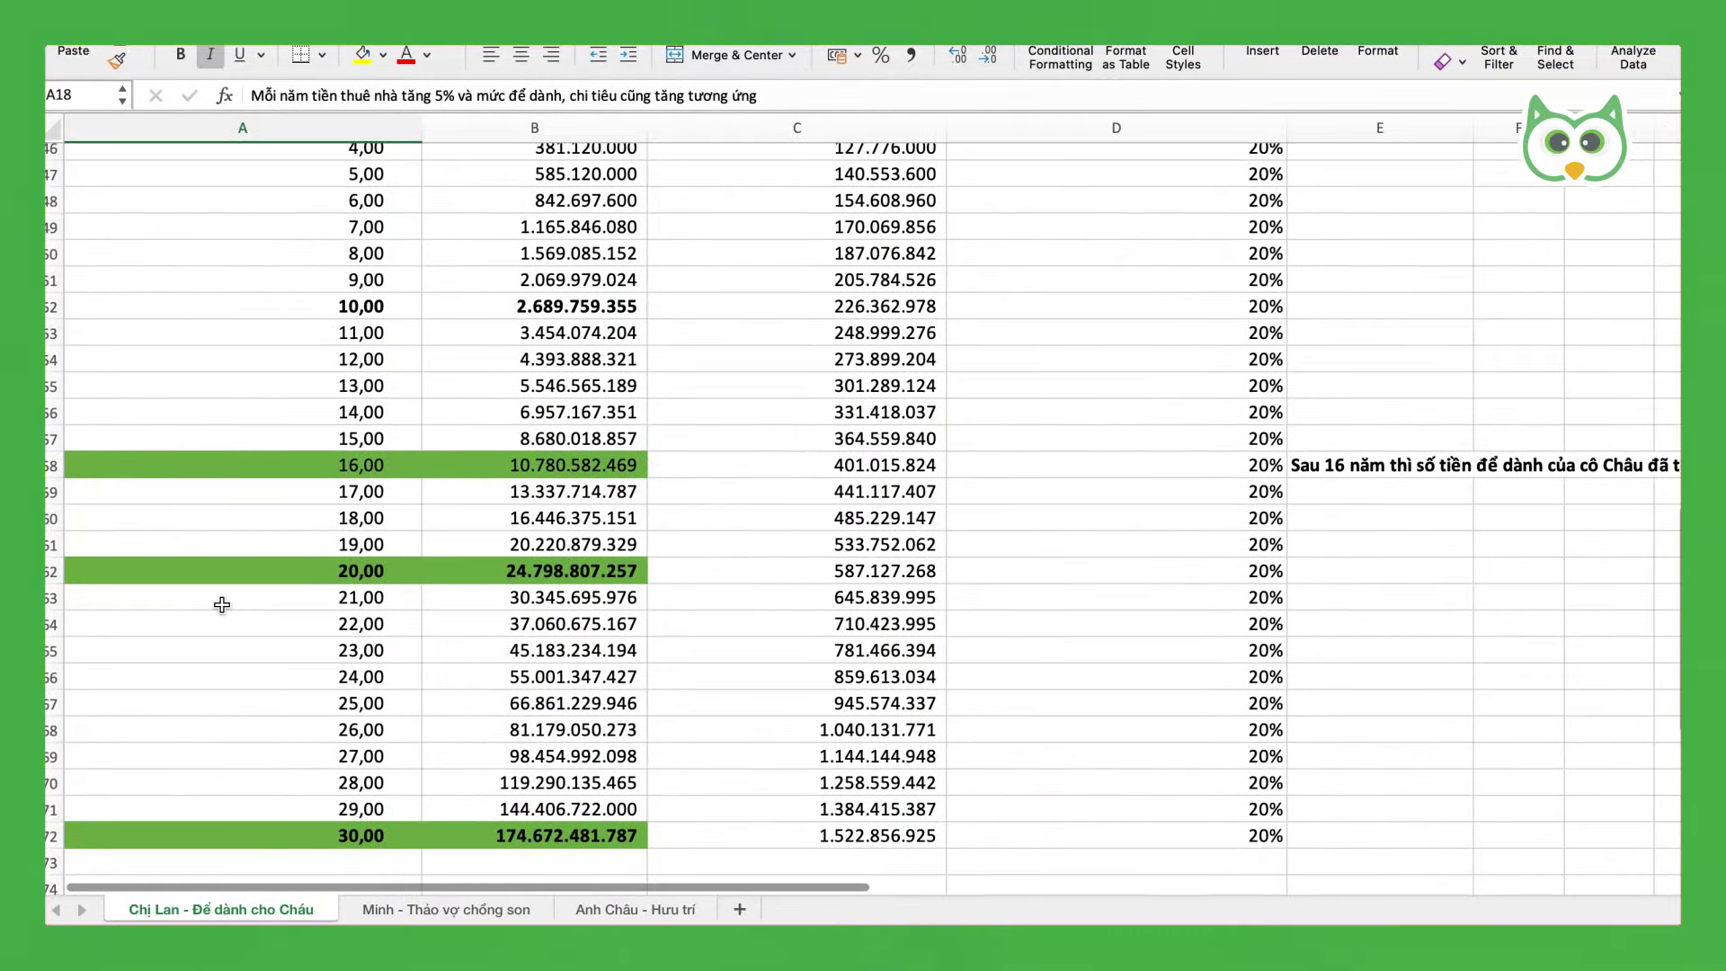
{"action": "left_click", "coordinate": [515, 462]}
{"action": "scroll", "coordinate": [485, 499], "scroll_direction": "up", "scroll_amount": 1}
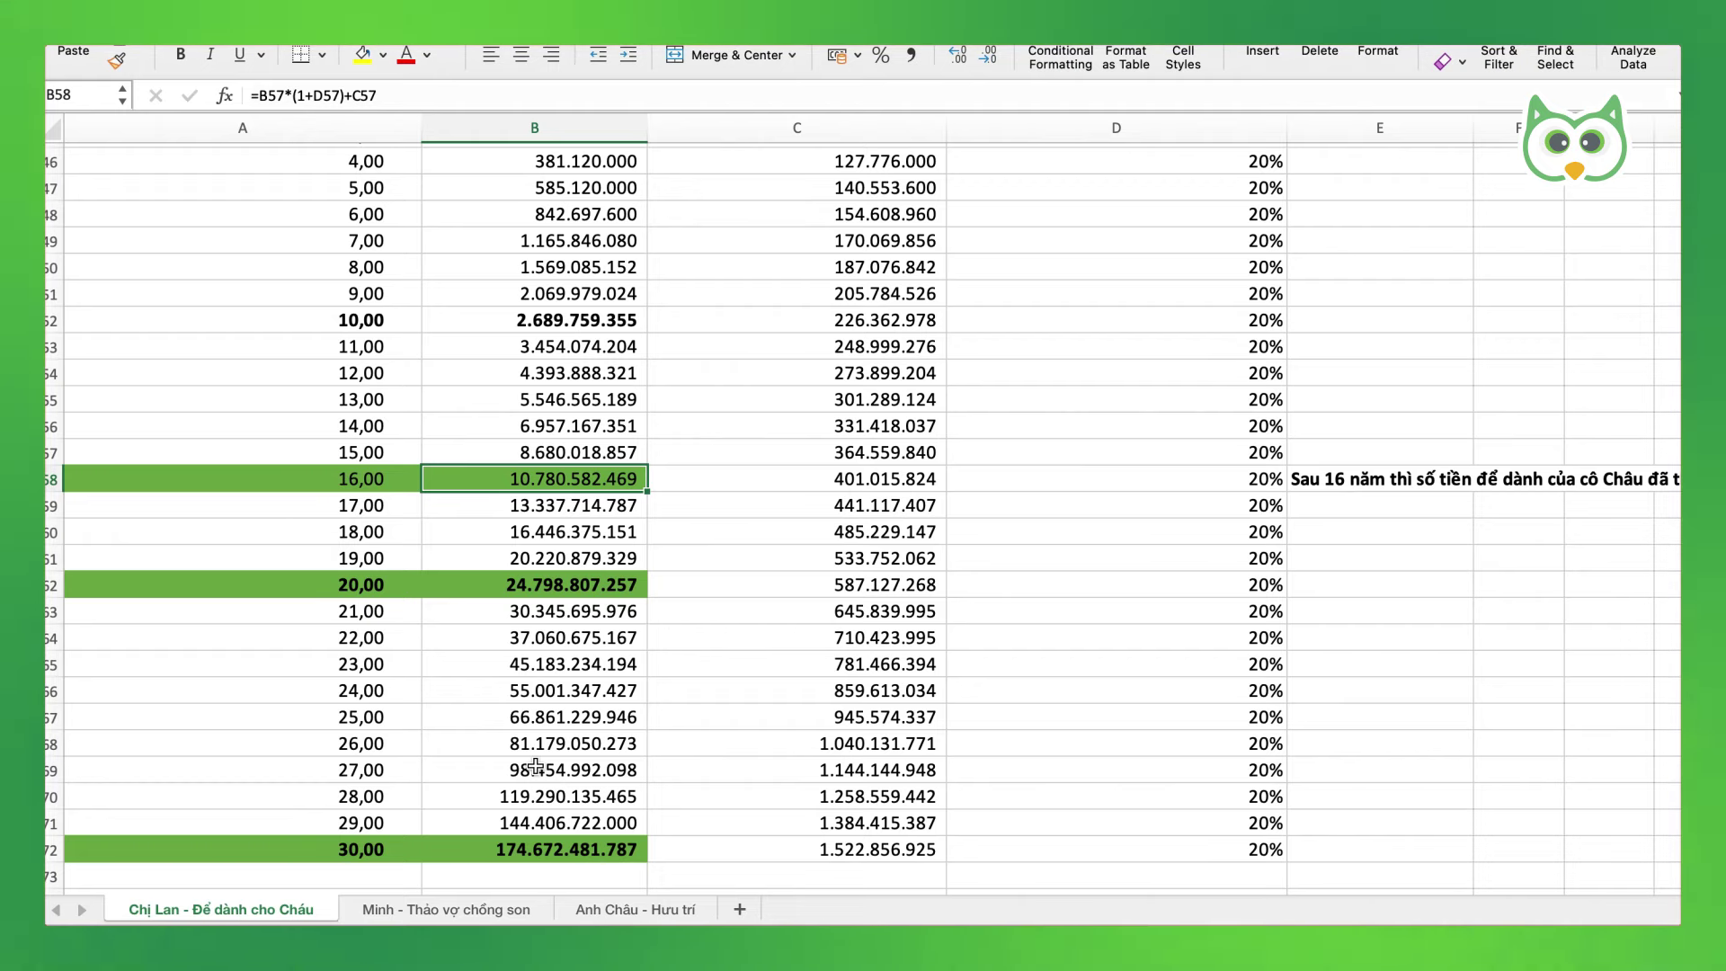
{"action": "scroll", "coordinate": [530, 719], "scroll_direction": "down", "scroll_amount": 1}
{"action": "left_click", "coordinate": [540, 560]}
{"action": "left_click", "coordinate": [545, 822]}
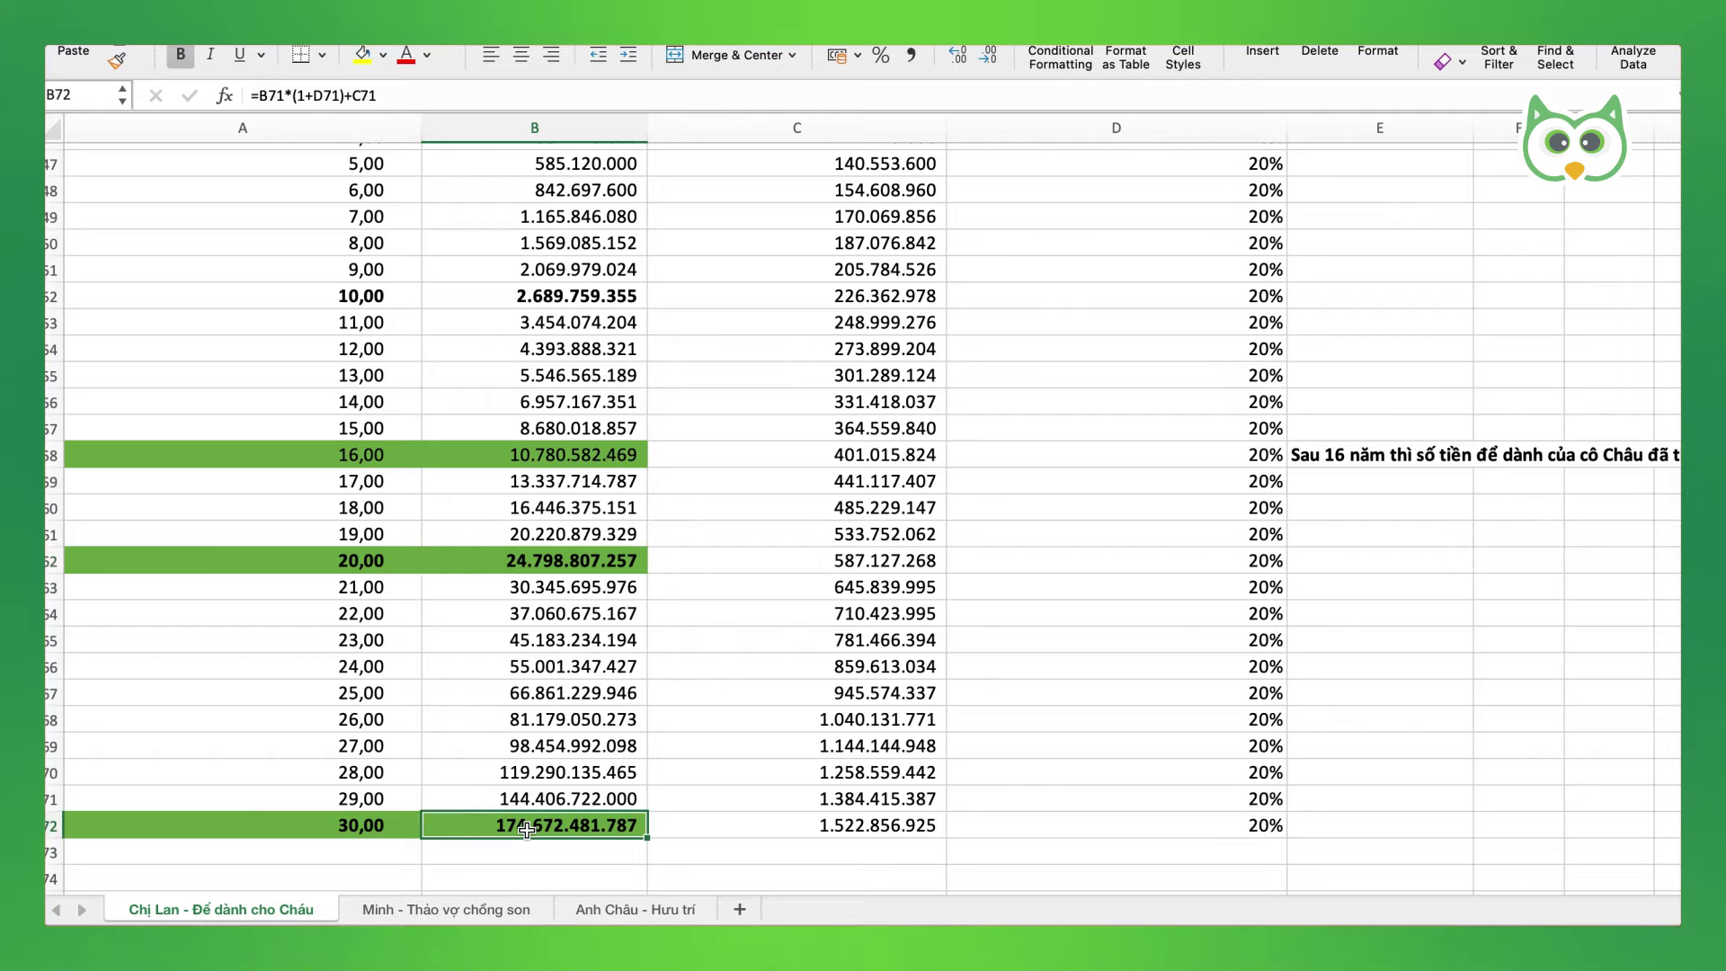
Step: Look up the ages at which each of the three children reaches financial freedom in the results section
{"action": "scroll", "coordinate": [618, 640], "scroll_direction": "right", "scroll_amount": 3}
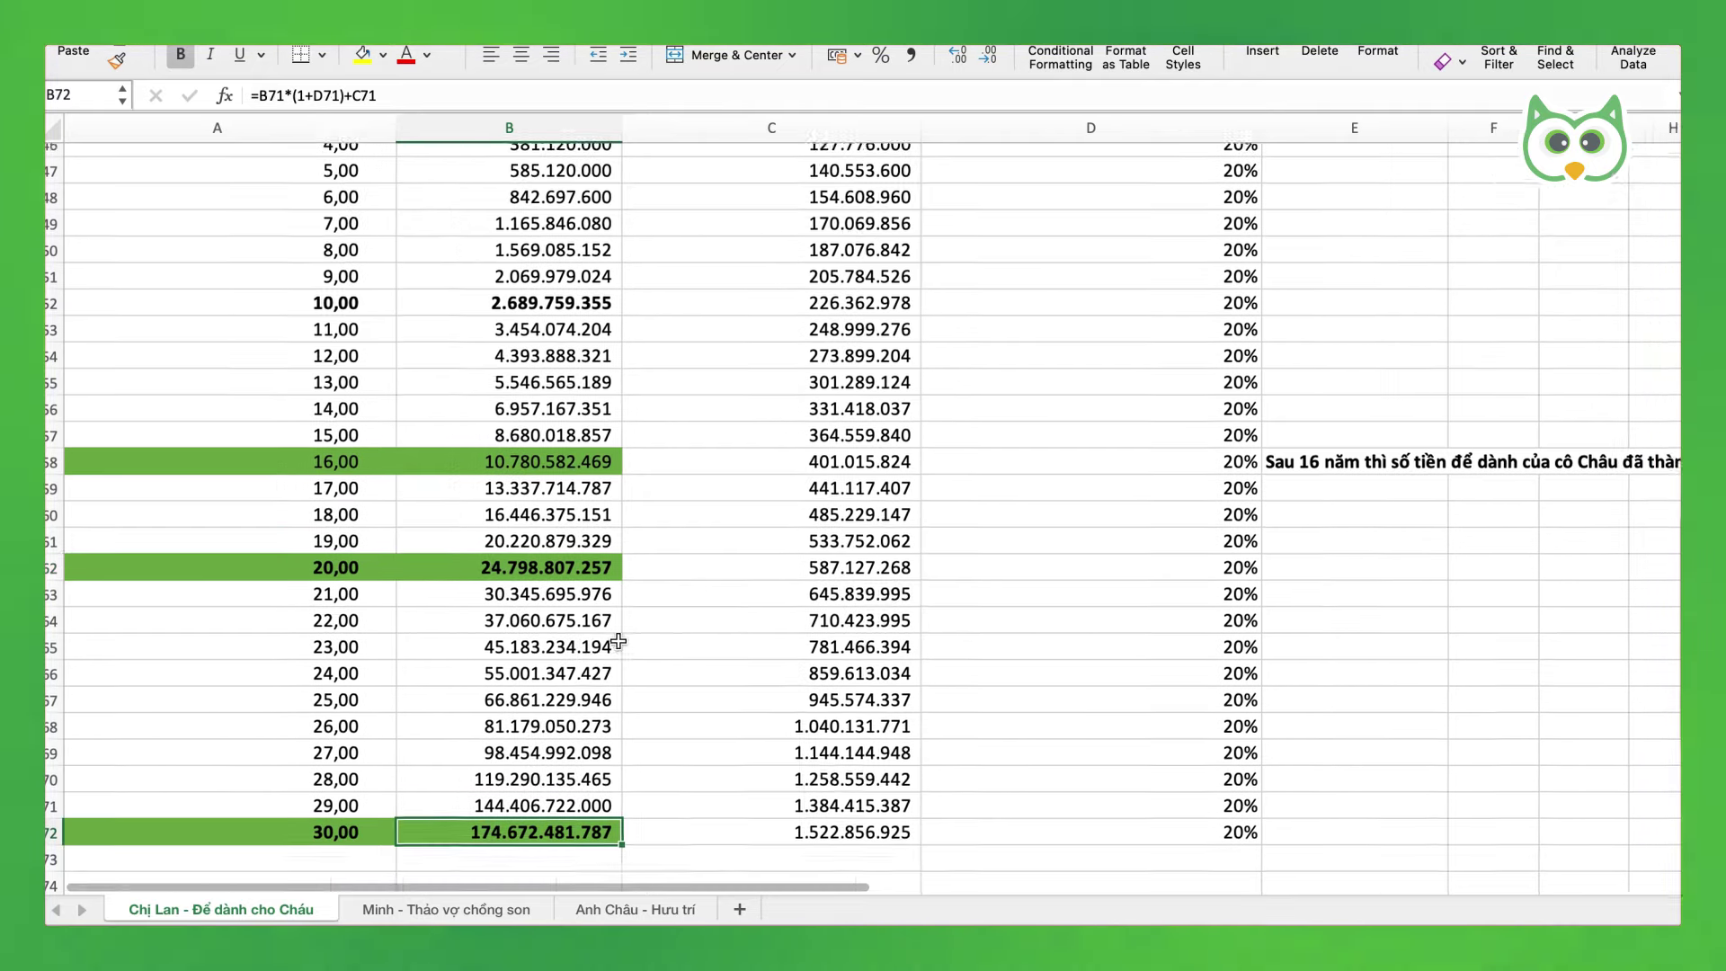
{"action": "scroll", "coordinate": [619, 640], "scroll_direction": "up", "scroll_amount": 8}
{"action": "scroll", "coordinate": [618, 640], "scroll_direction": "up", "scroll_amount": 10}
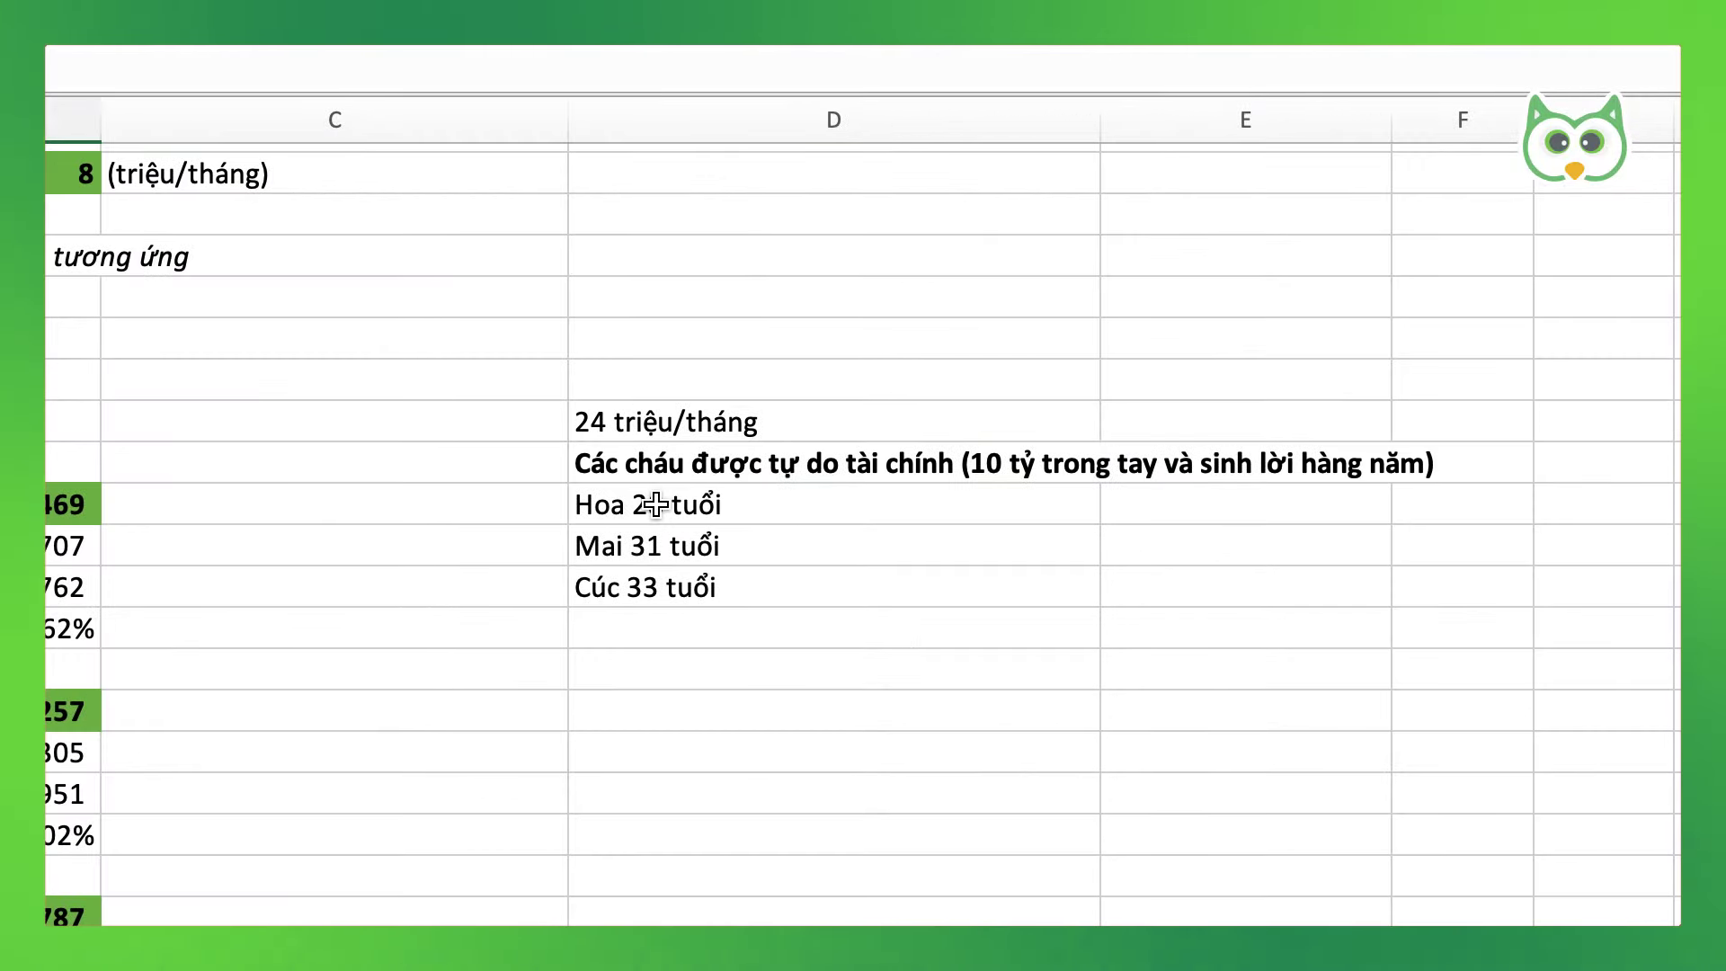
{"action": "left_click", "coordinate": [749, 490]}
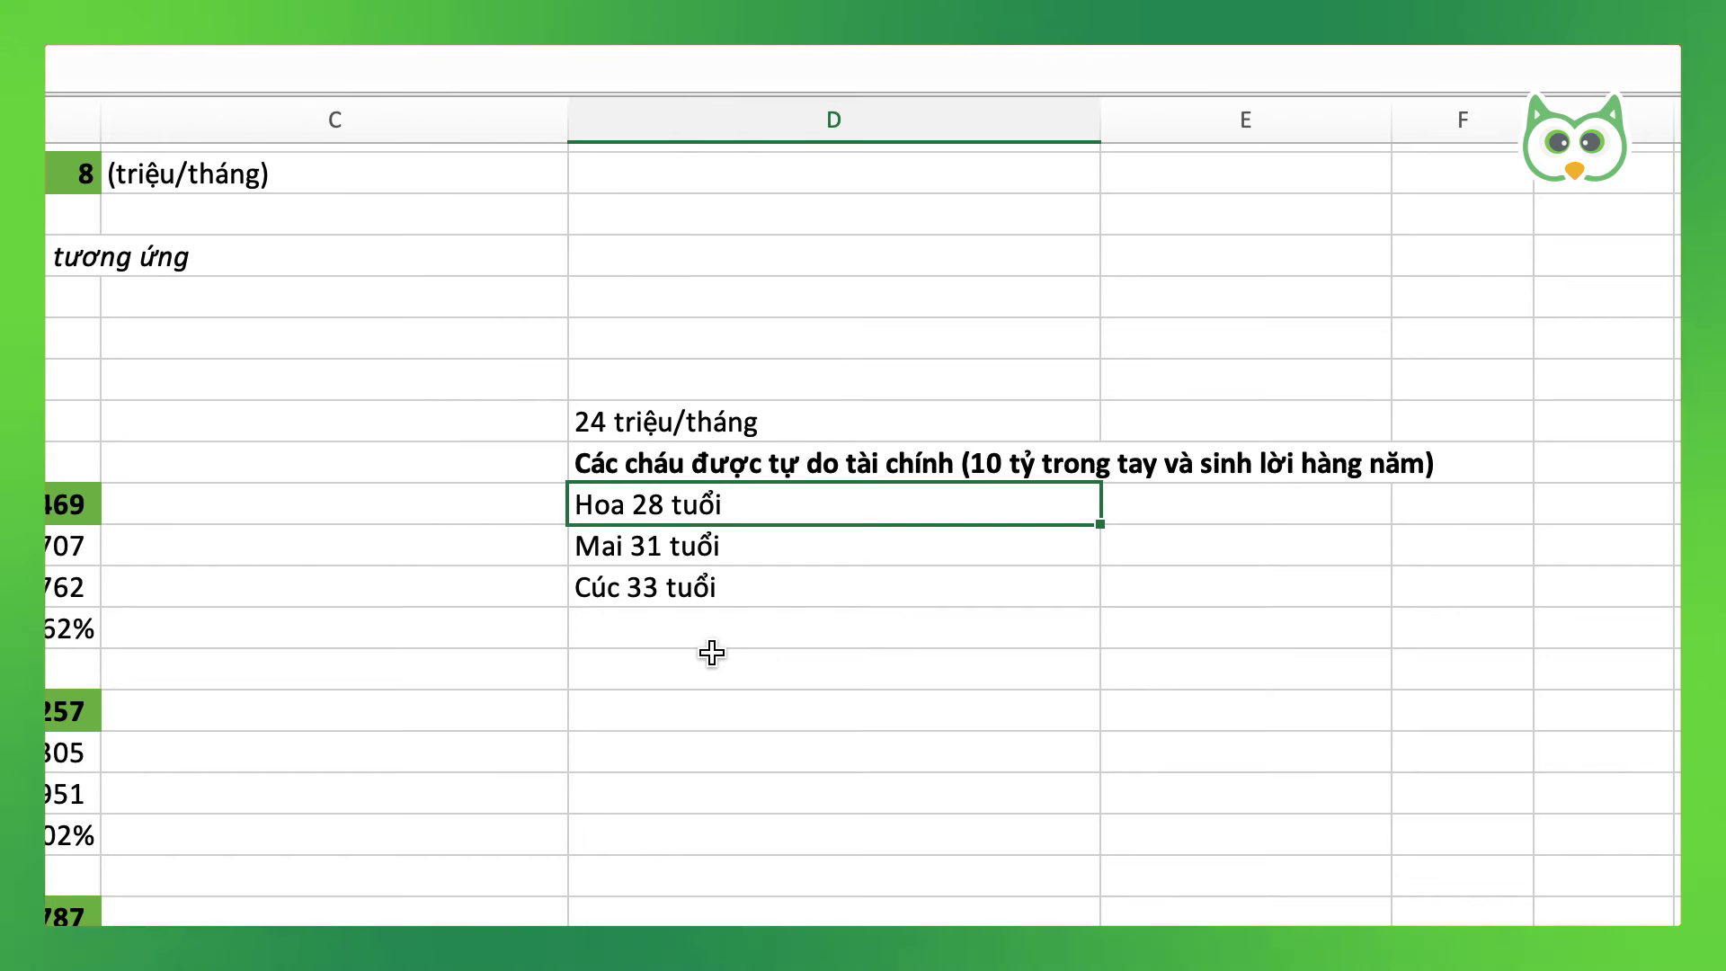
{"action": "left_click_drag", "start_coordinate": [746, 529], "coordinate": [753, 542]}
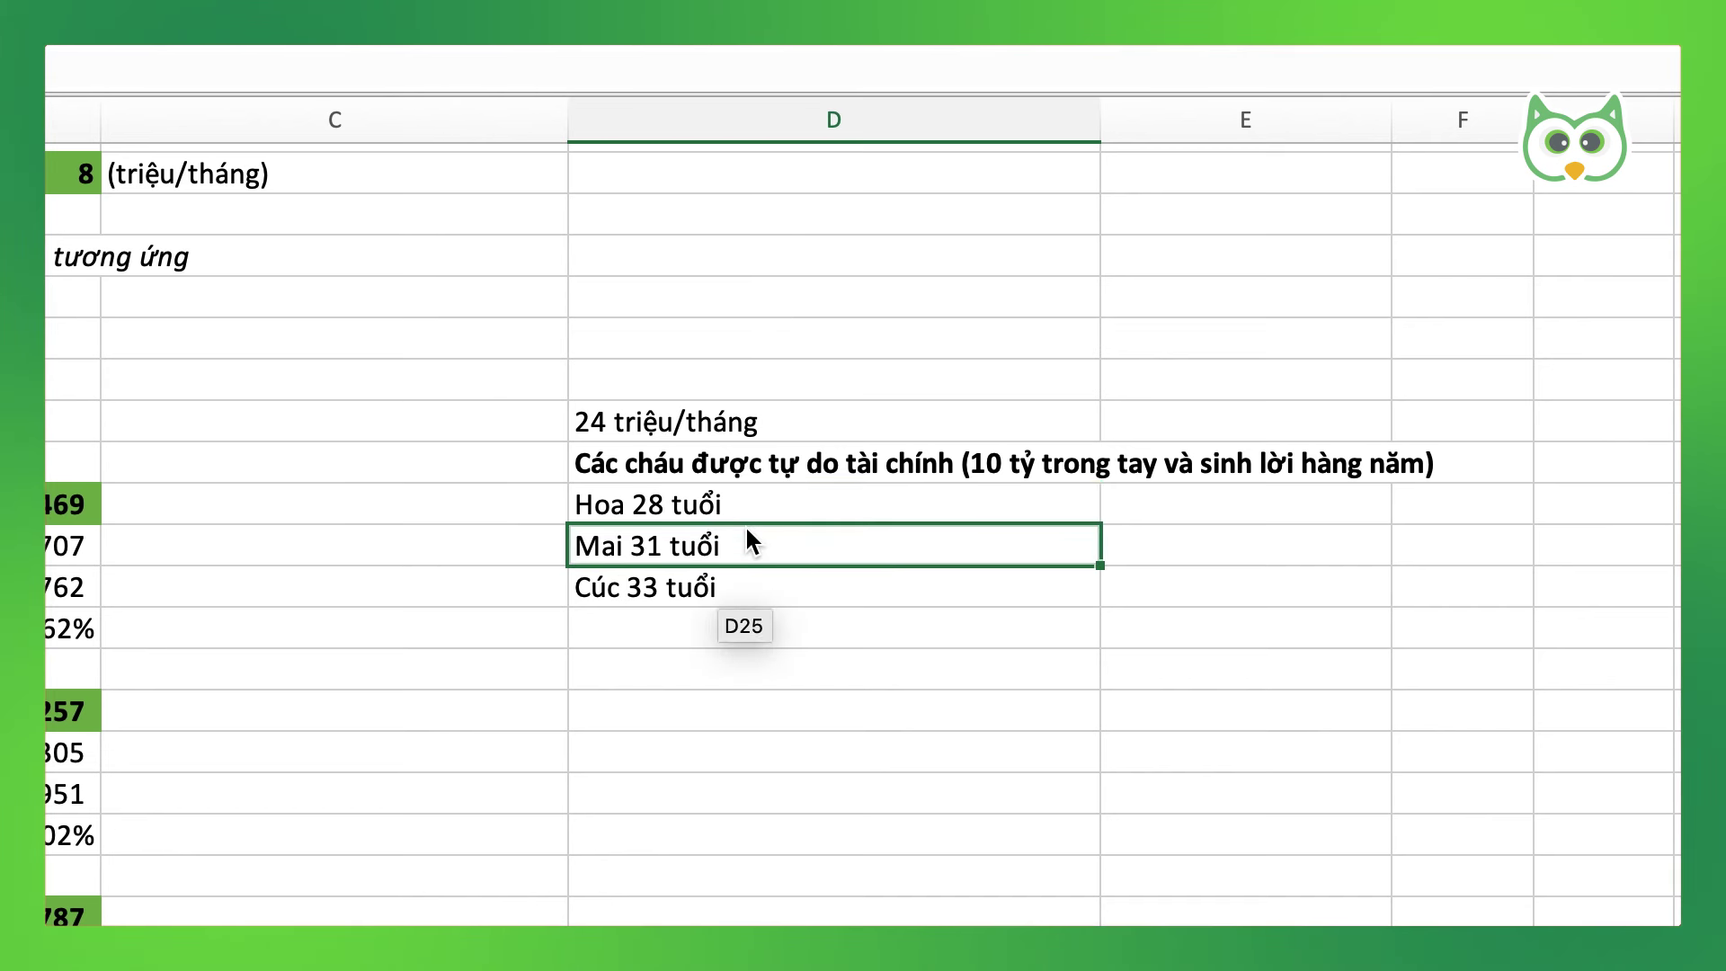
{"action": "left_click_drag", "start_coordinate": [747, 531], "coordinate": [747, 530]}
{"action": "left_click", "coordinate": [632, 586]}
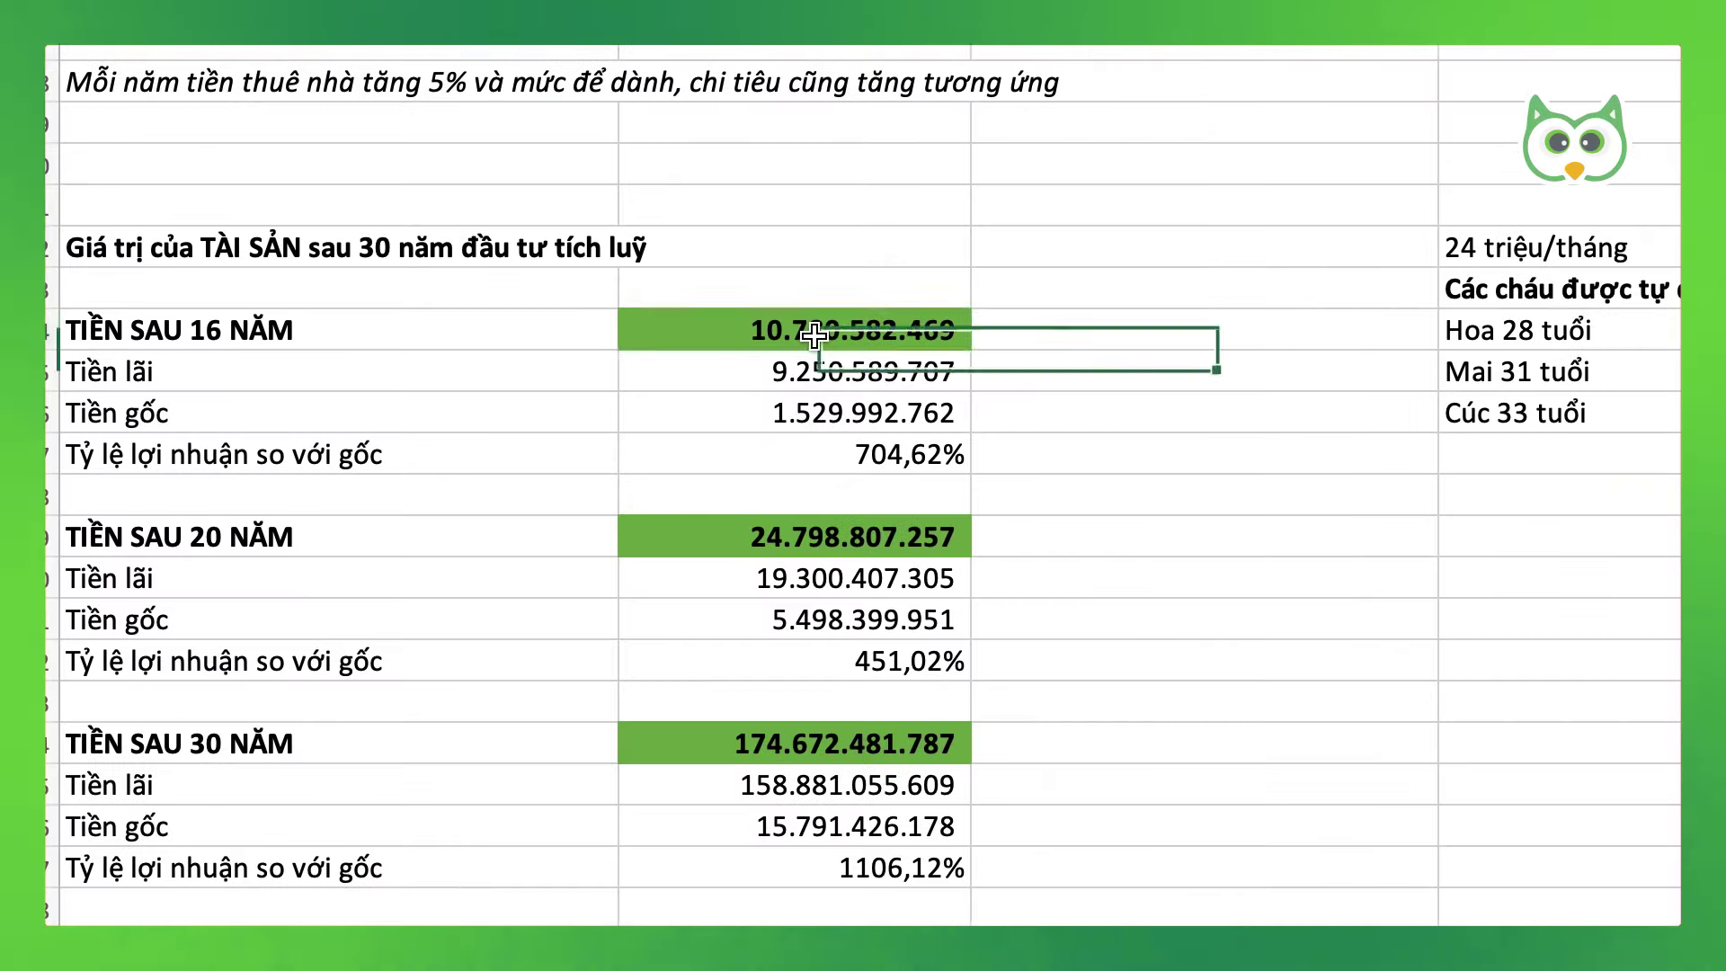
Step: Examine the total assets, interest and principal in the summaries for 16, 20 and 30 years of investing
{"action": "left_click_drag", "start_coordinate": [813, 335], "coordinate": [814, 332]}
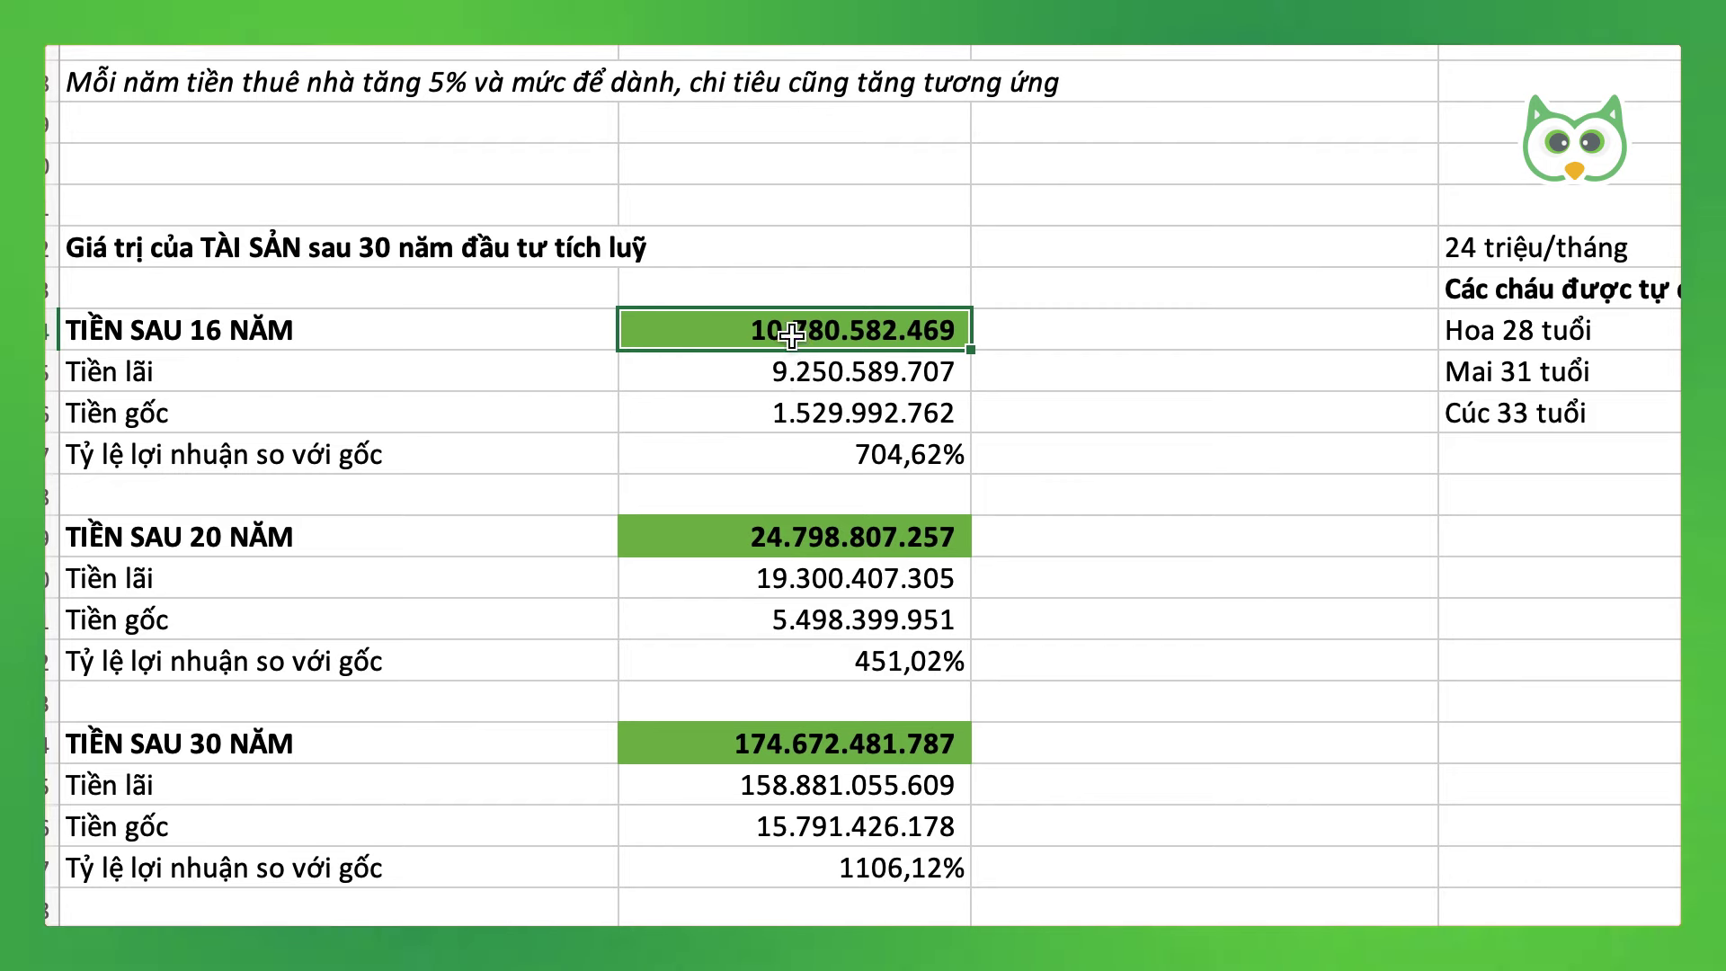
{"action": "left_click", "coordinate": [823, 370]}
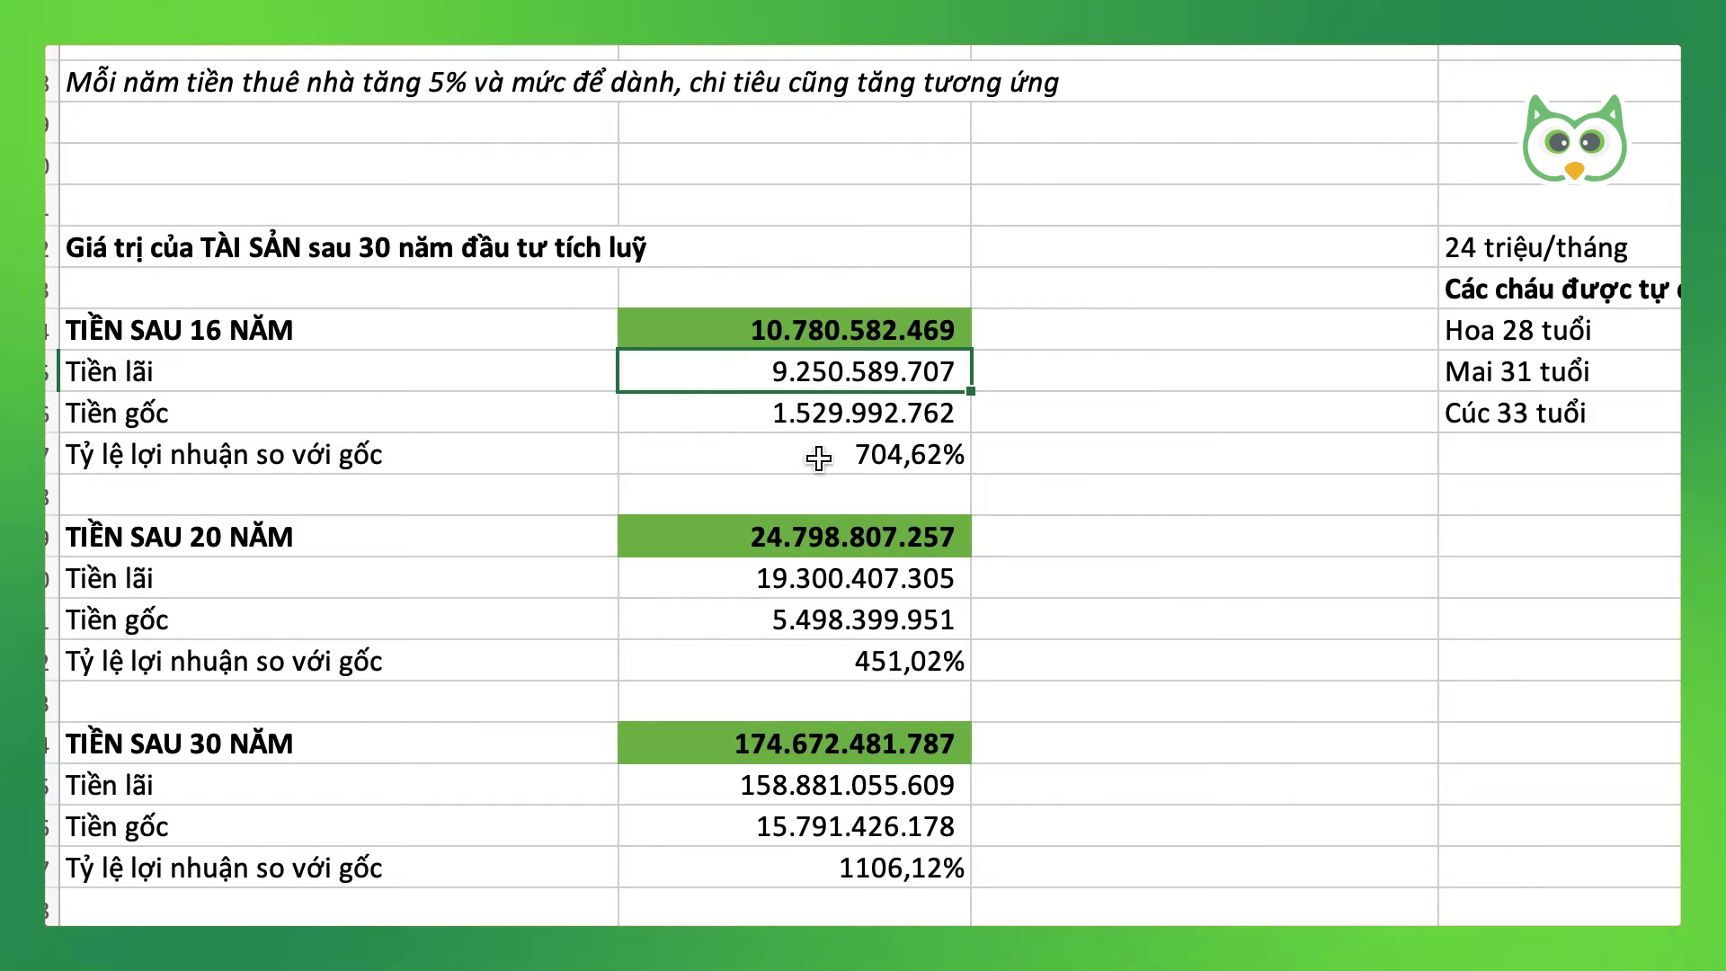
{"action": "left_click", "coordinate": [791, 417]}
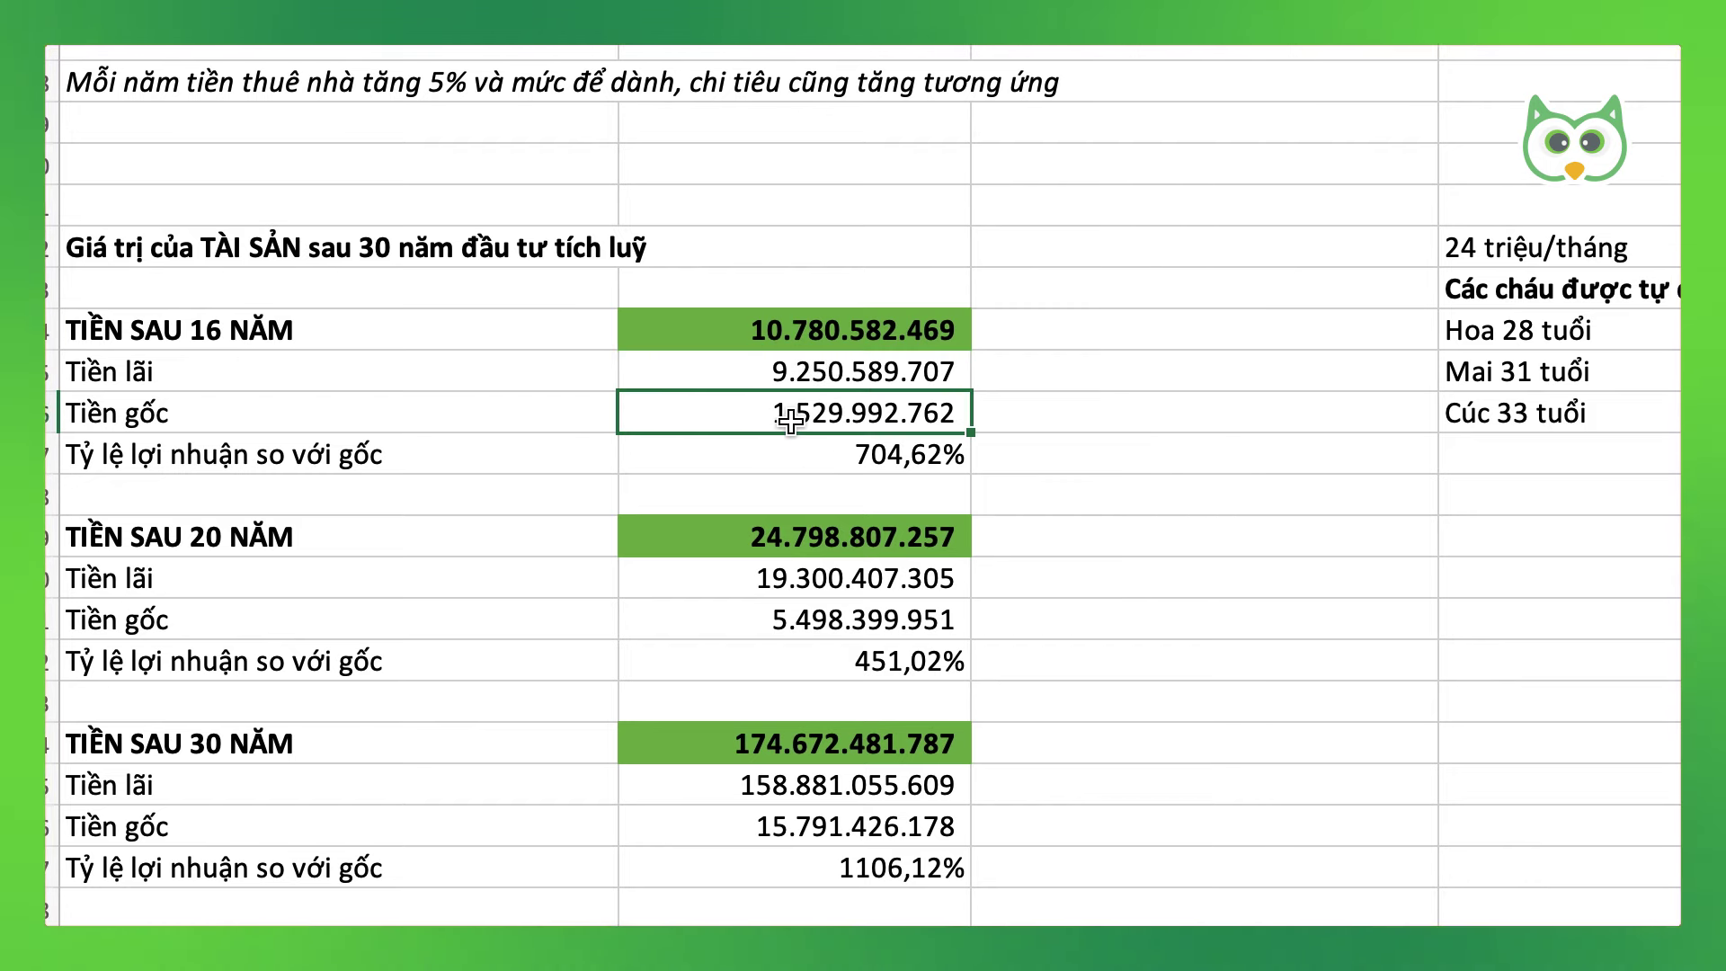
{"action": "left_click", "coordinate": [780, 536]}
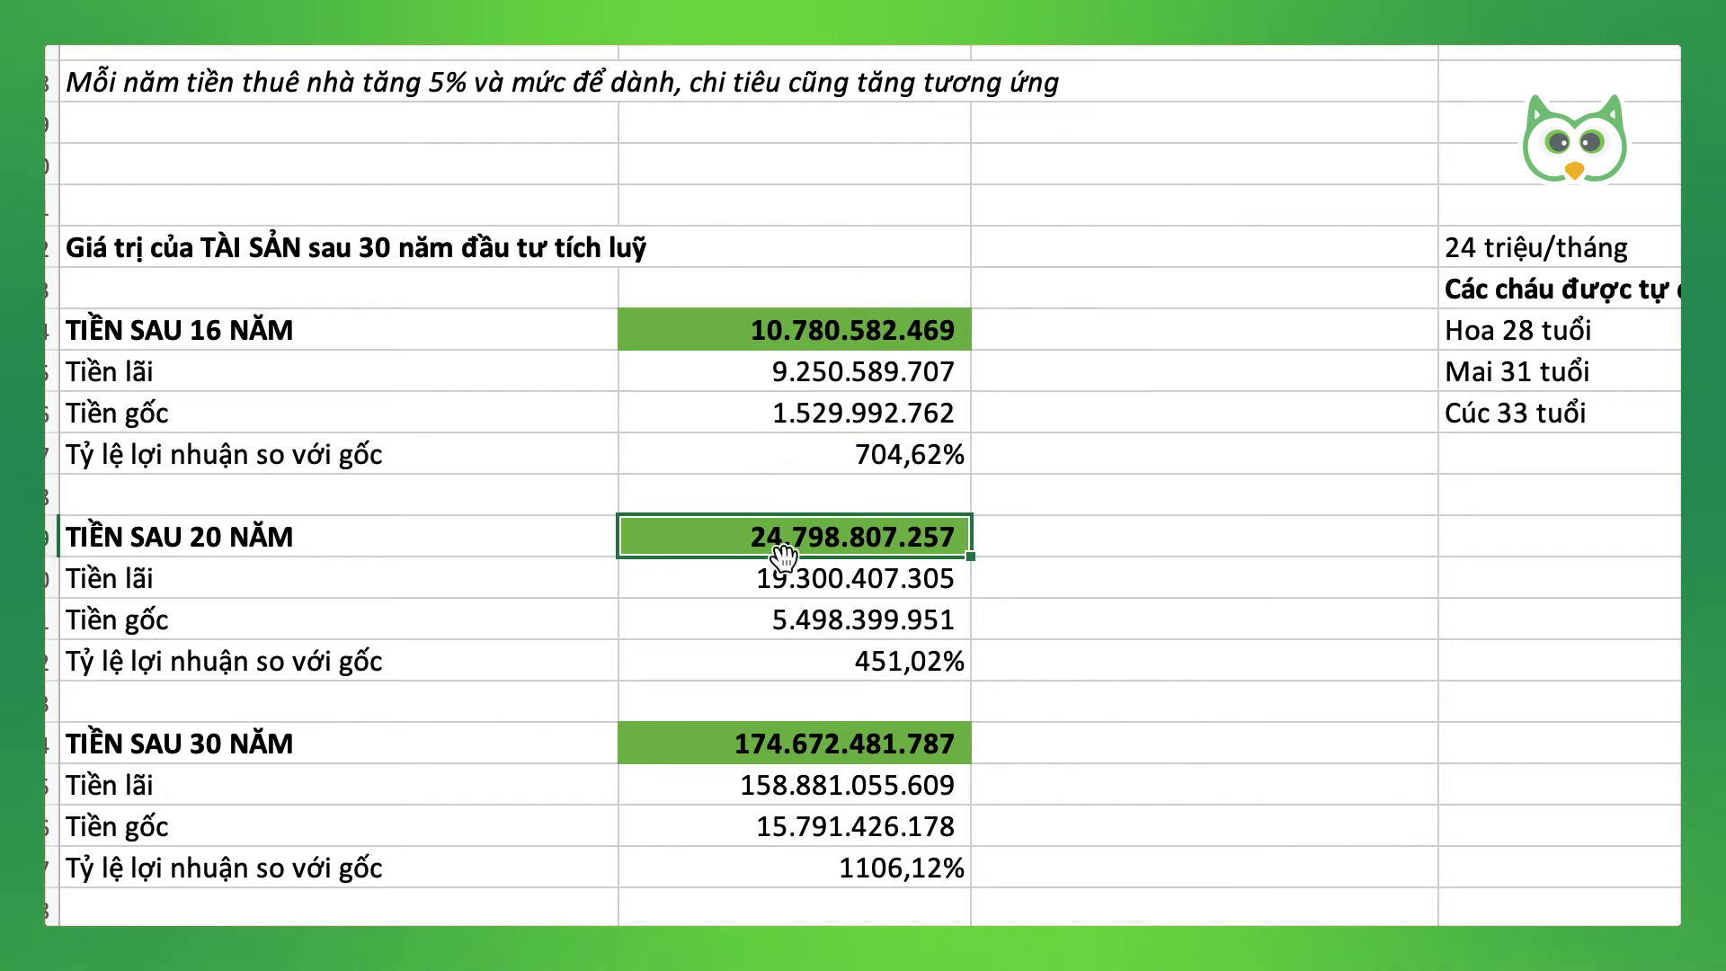
{"action": "left_click", "coordinate": [724, 575]}
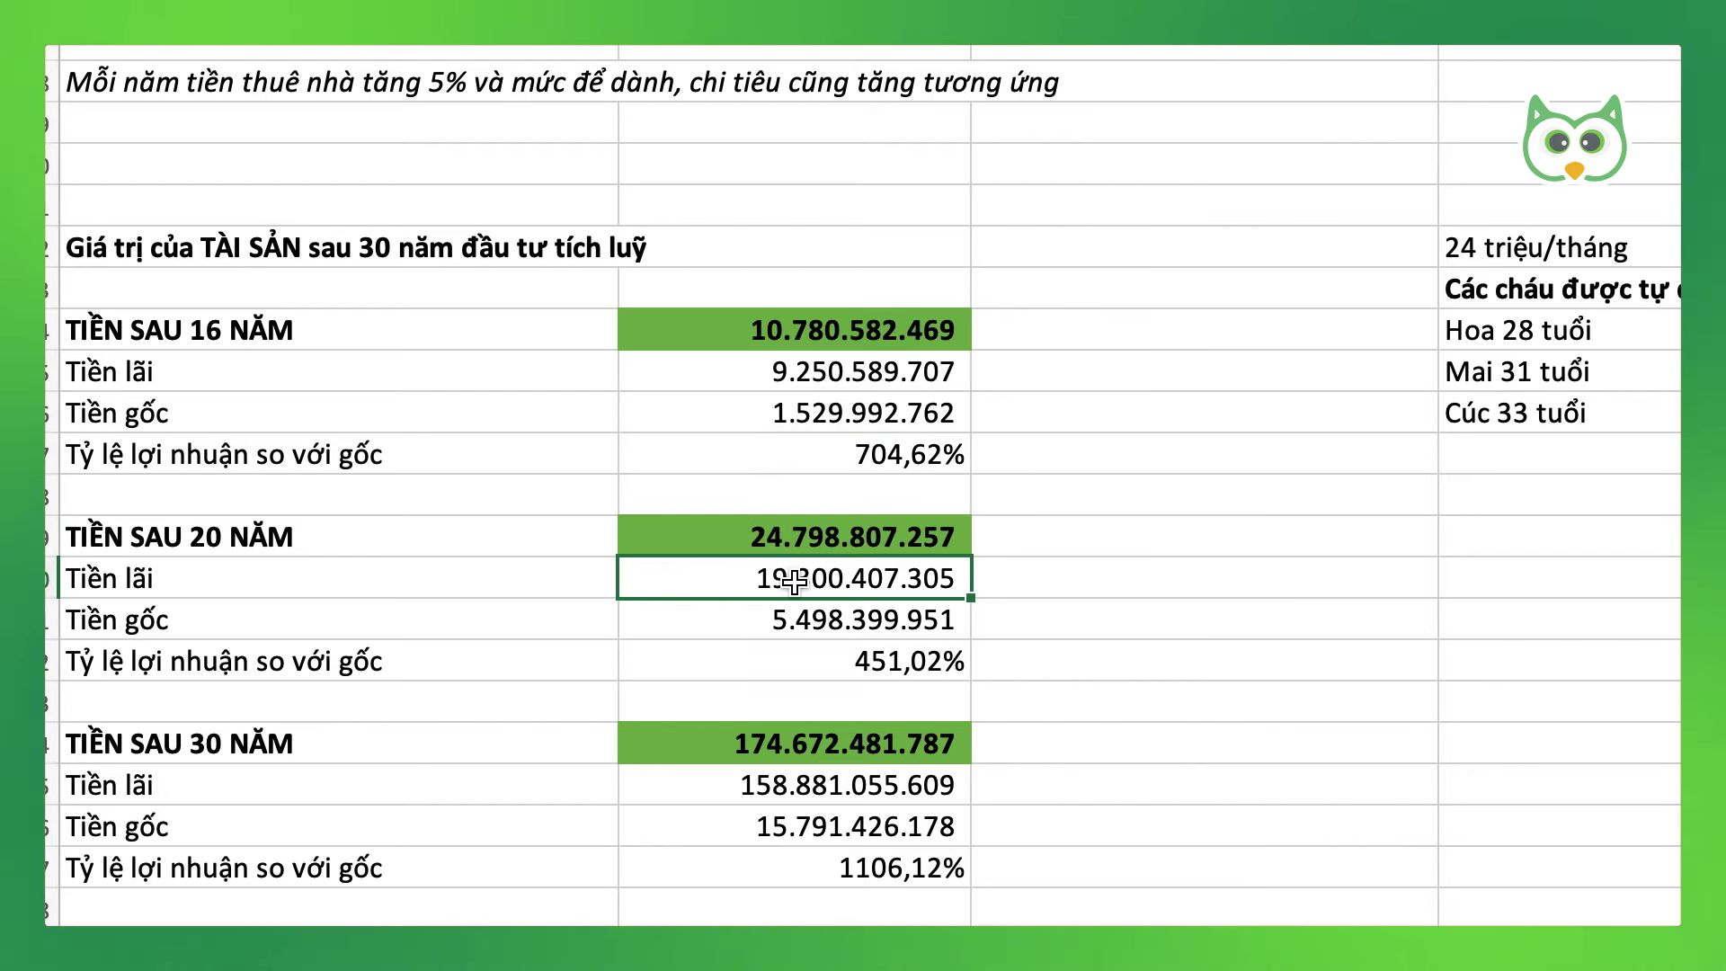
{"action": "left_click", "coordinate": [838, 628]}
{"action": "left_click", "coordinate": [757, 744]}
{"action": "left_click", "coordinate": [899, 787]}
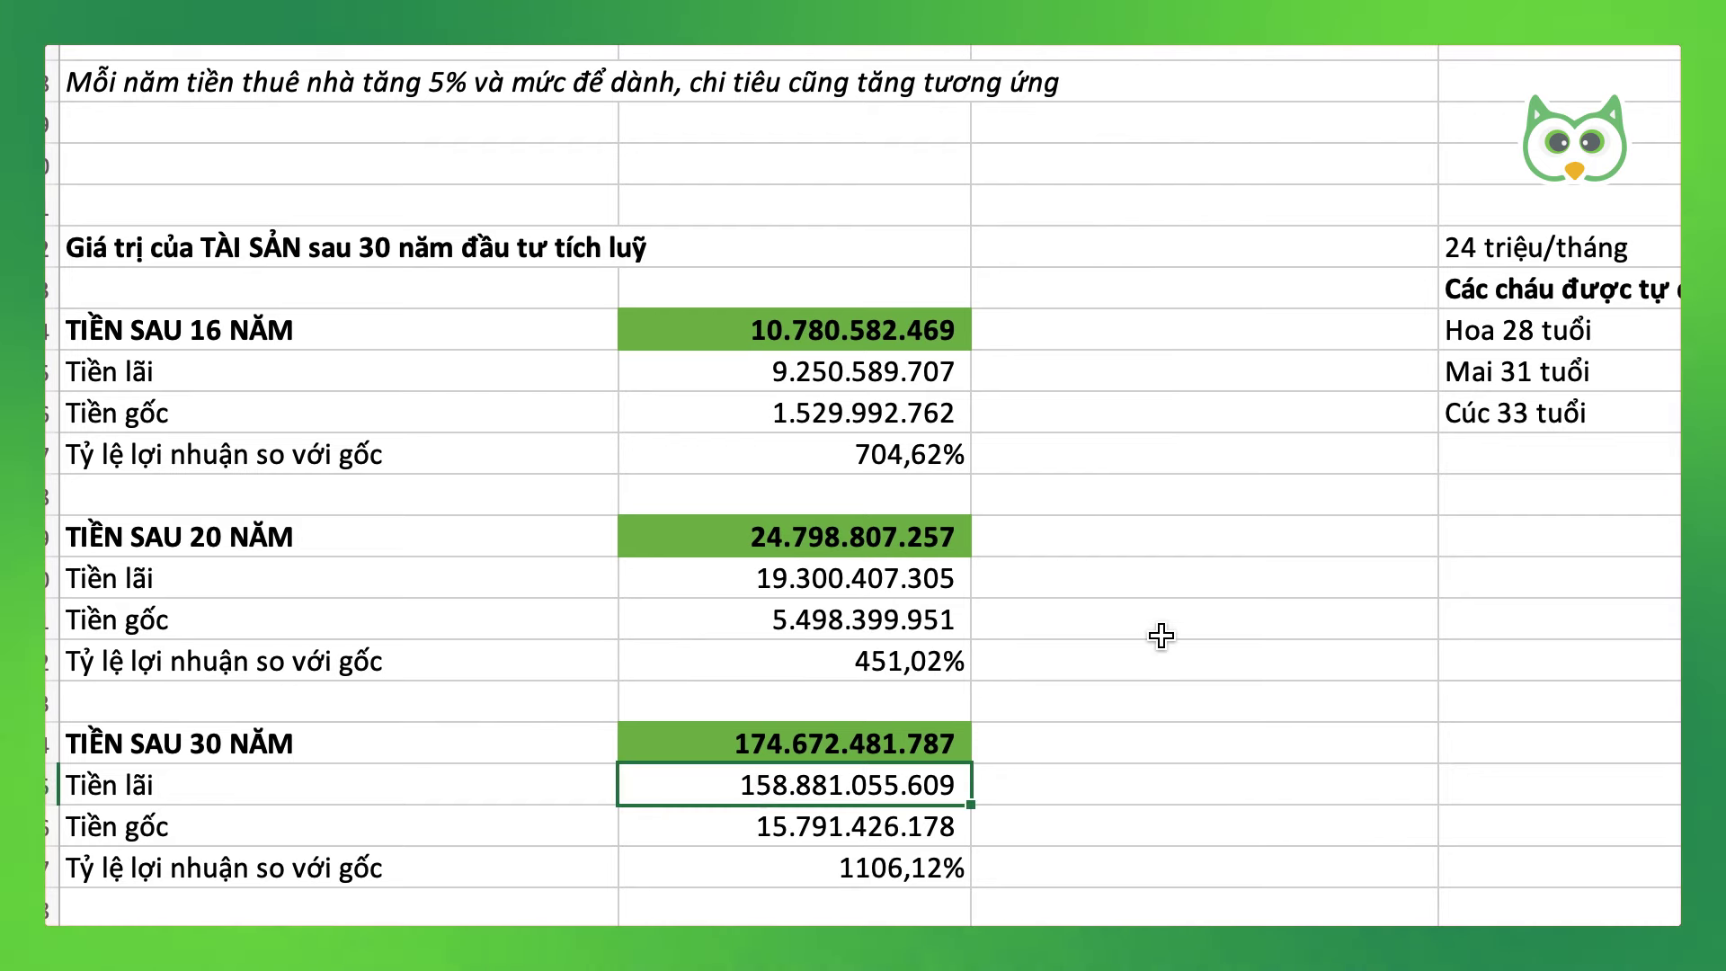
{"action": "left_click", "coordinate": [773, 842]}
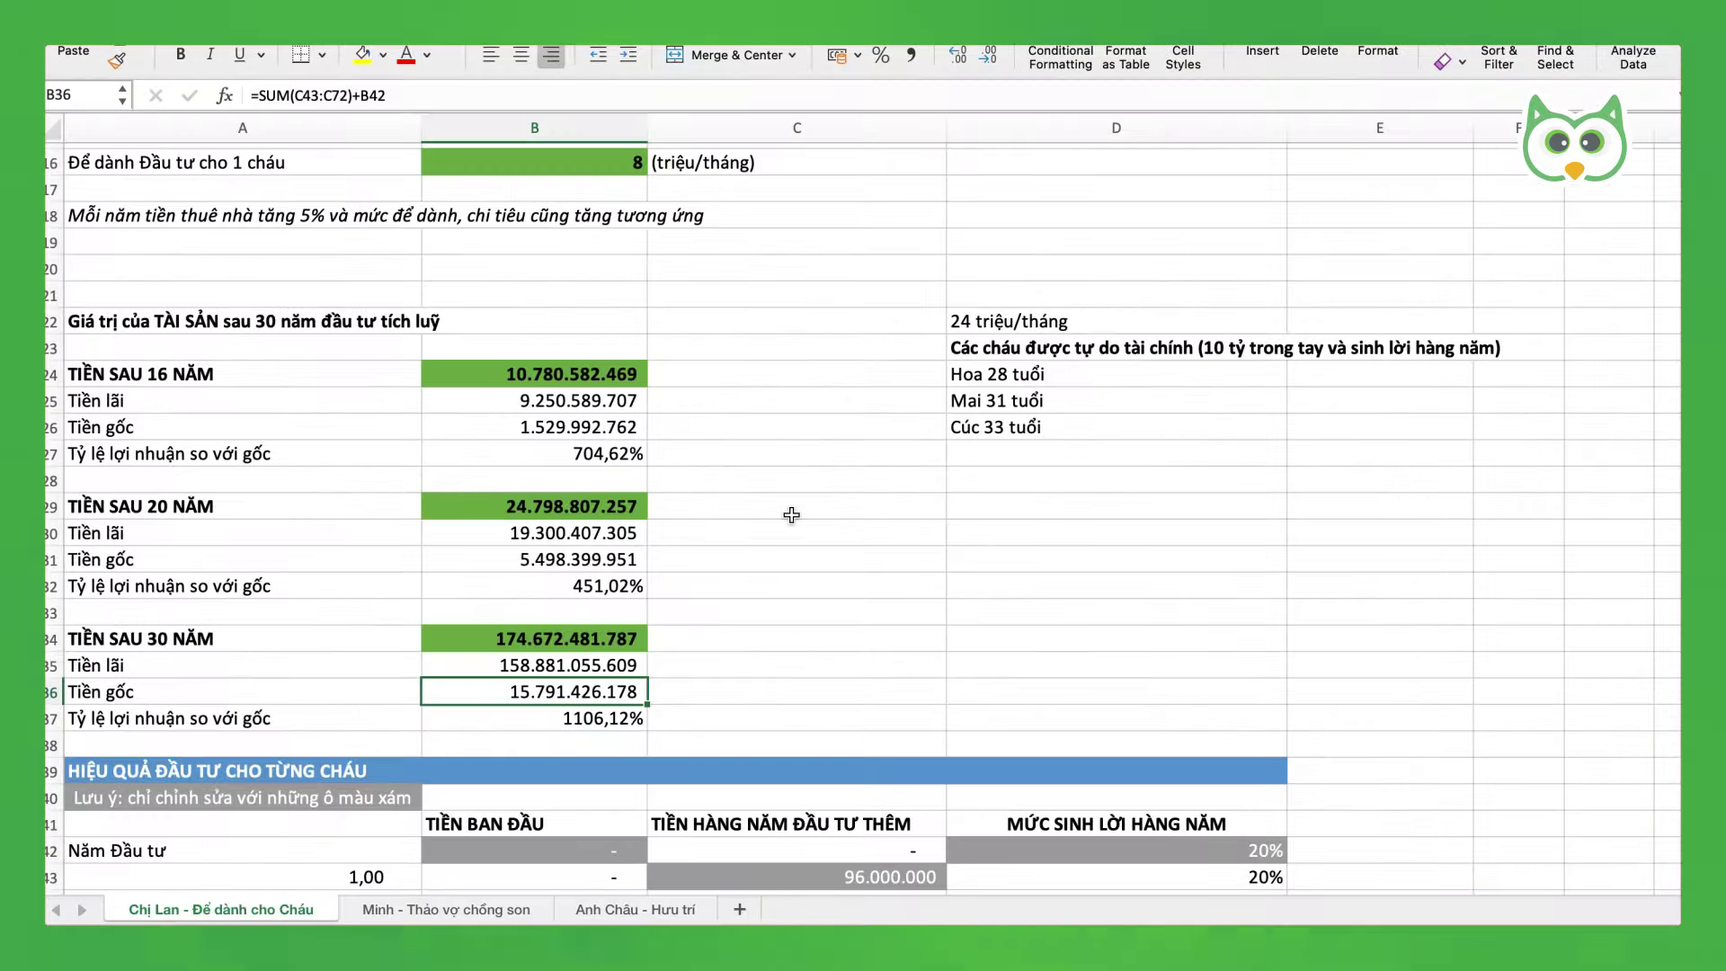
Step: Switch to the newlywed couple's plan sheet and check both spouses' monthly salary figures
{"action": "scroll", "coordinate": [791, 514], "scroll_direction": "down", "scroll_amount": 2}
{"action": "scroll", "coordinate": [790, 515], "scroll_direction": "up", "scroll_amount": 10}
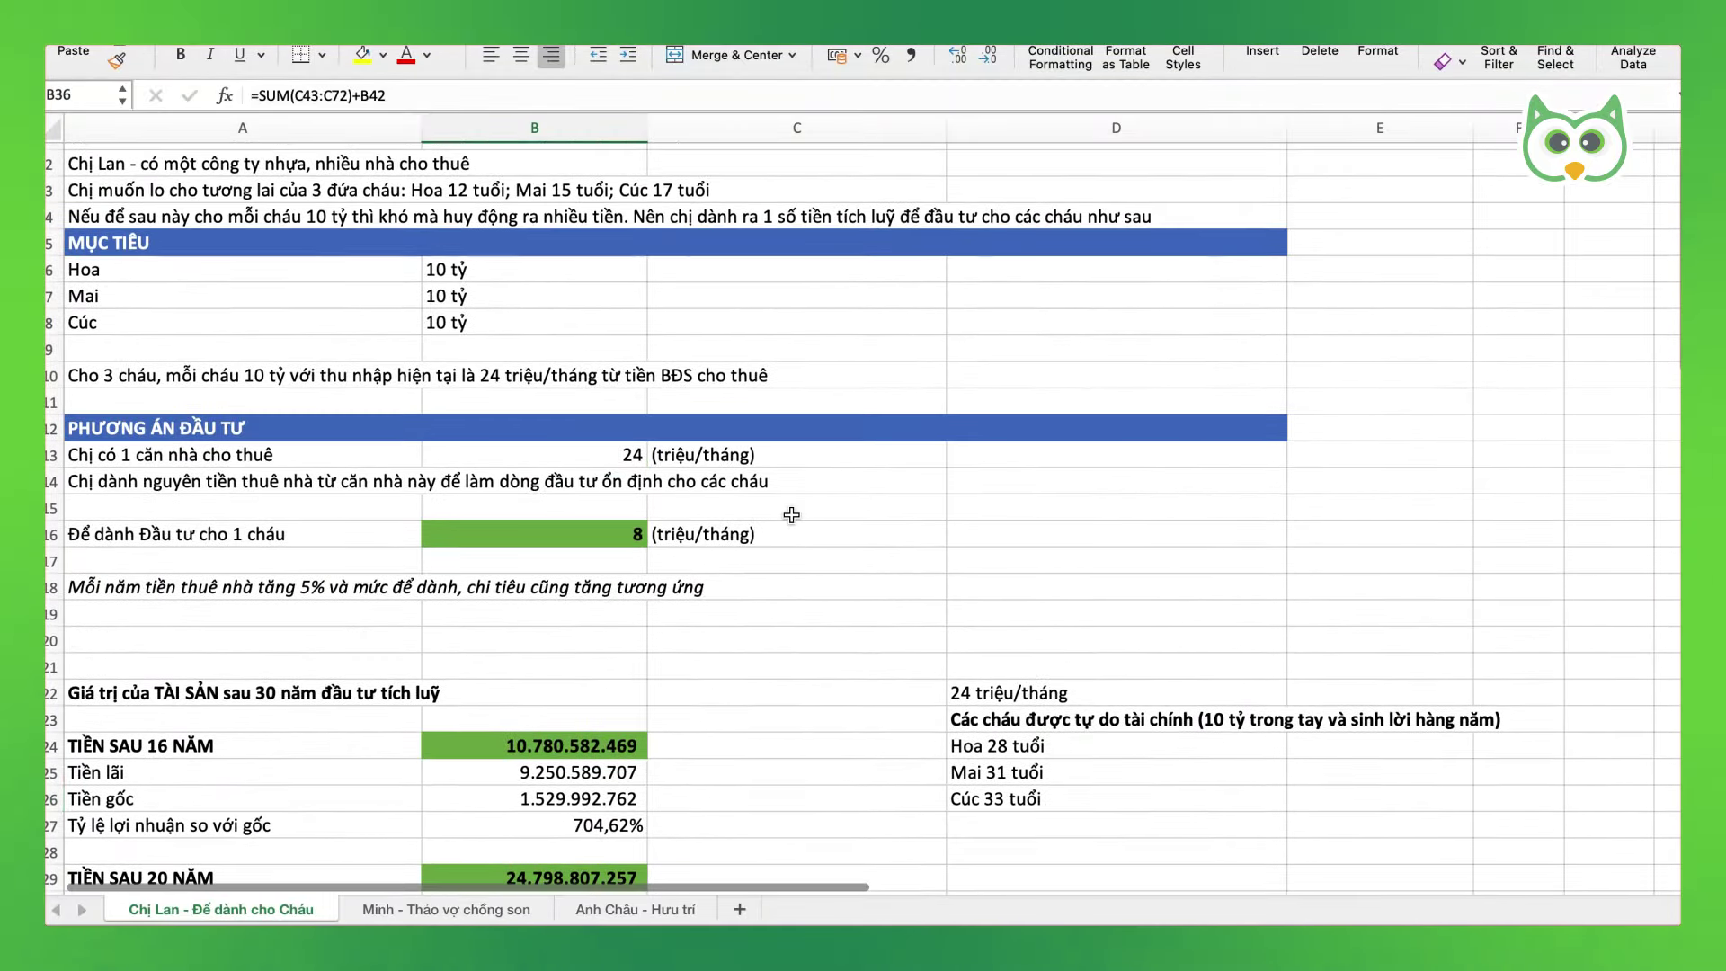
{"action": "left_click", "coordinate": [450, 910]}
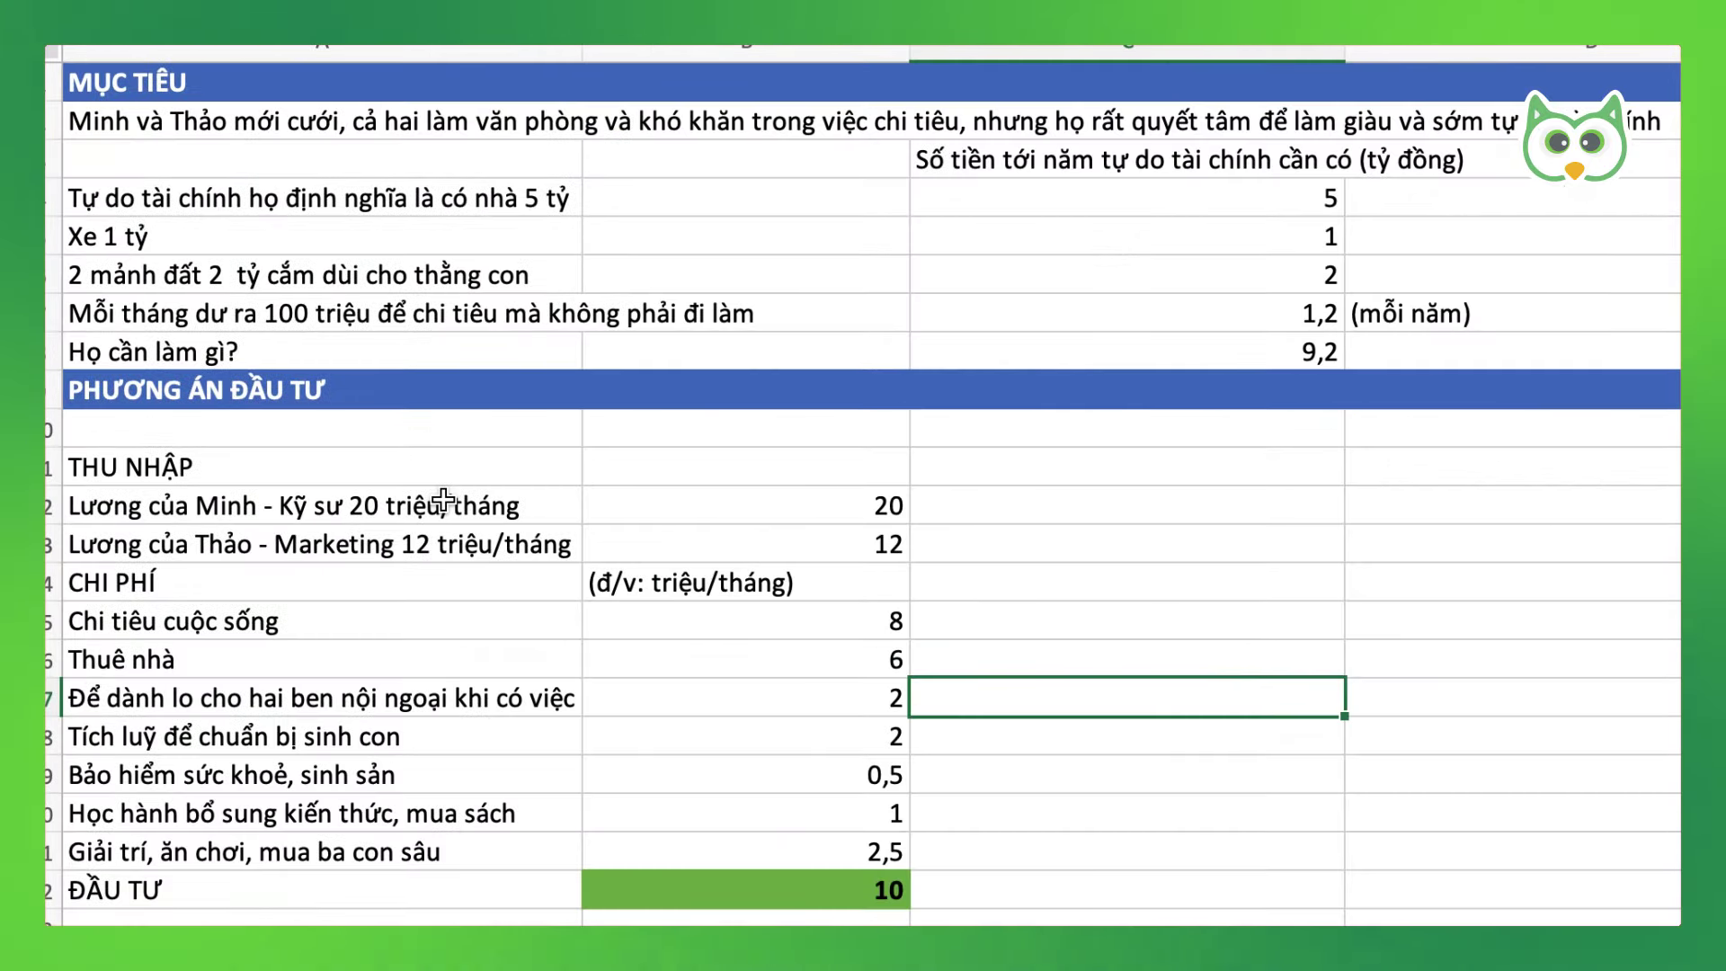
{"action": "left_click", "coordinate": [807, 499]}
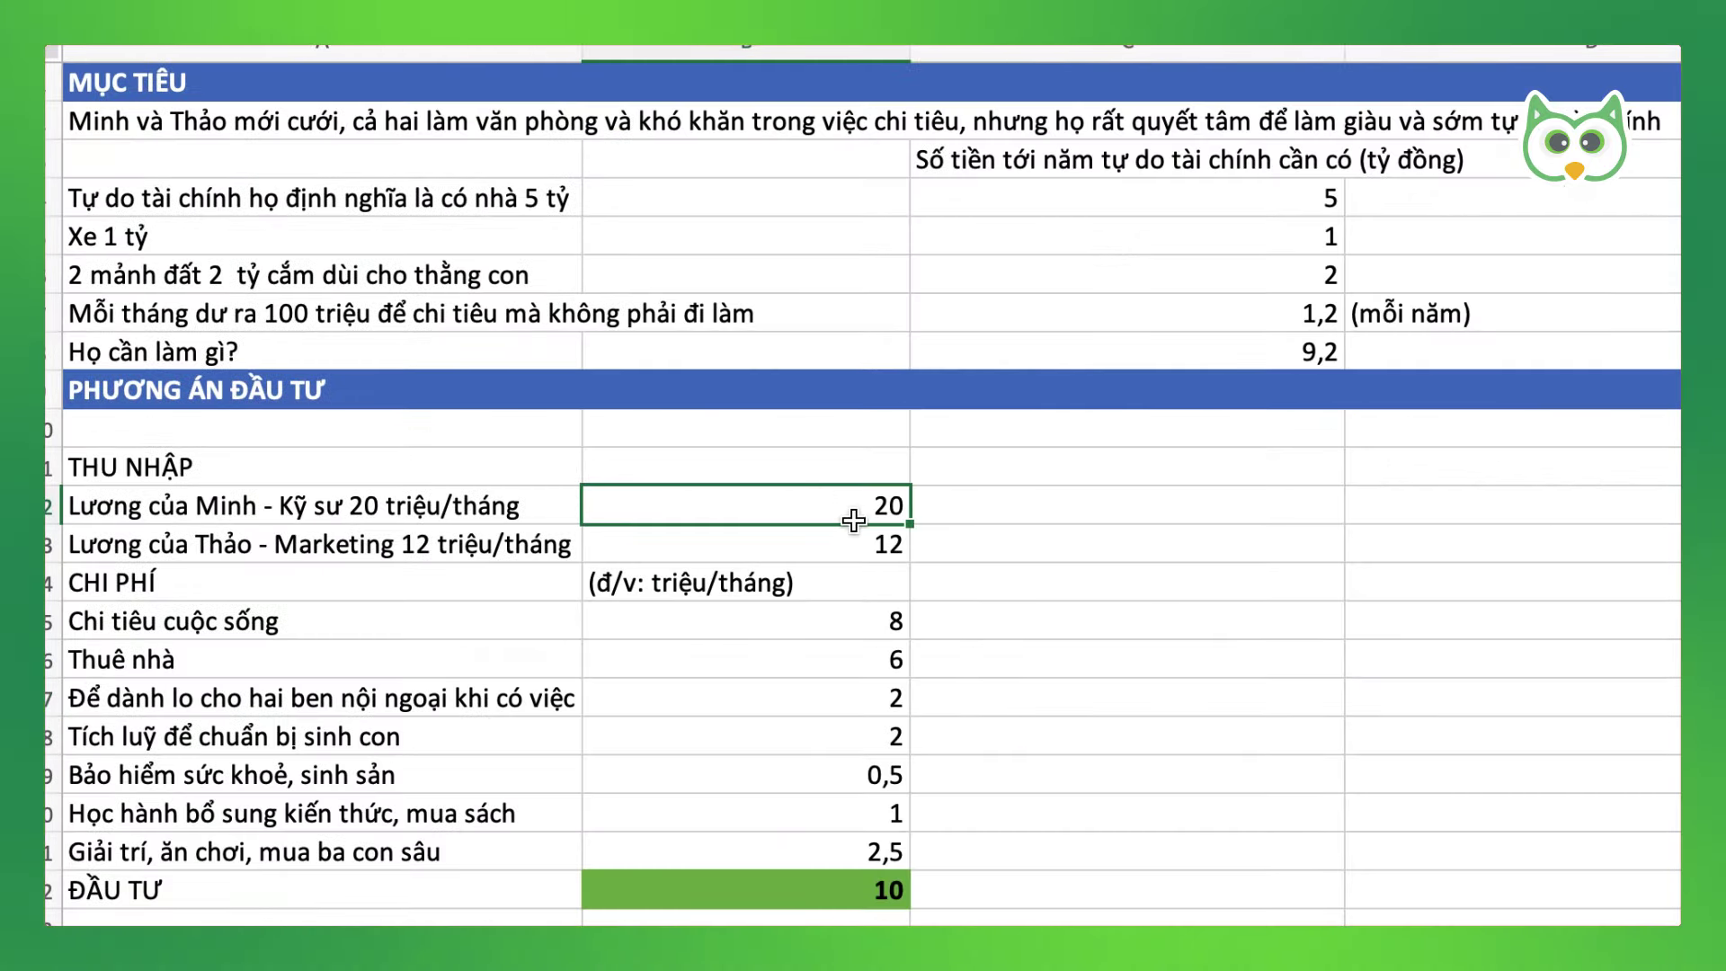
{"action": "left_click", "coordinate": [836, 538]}
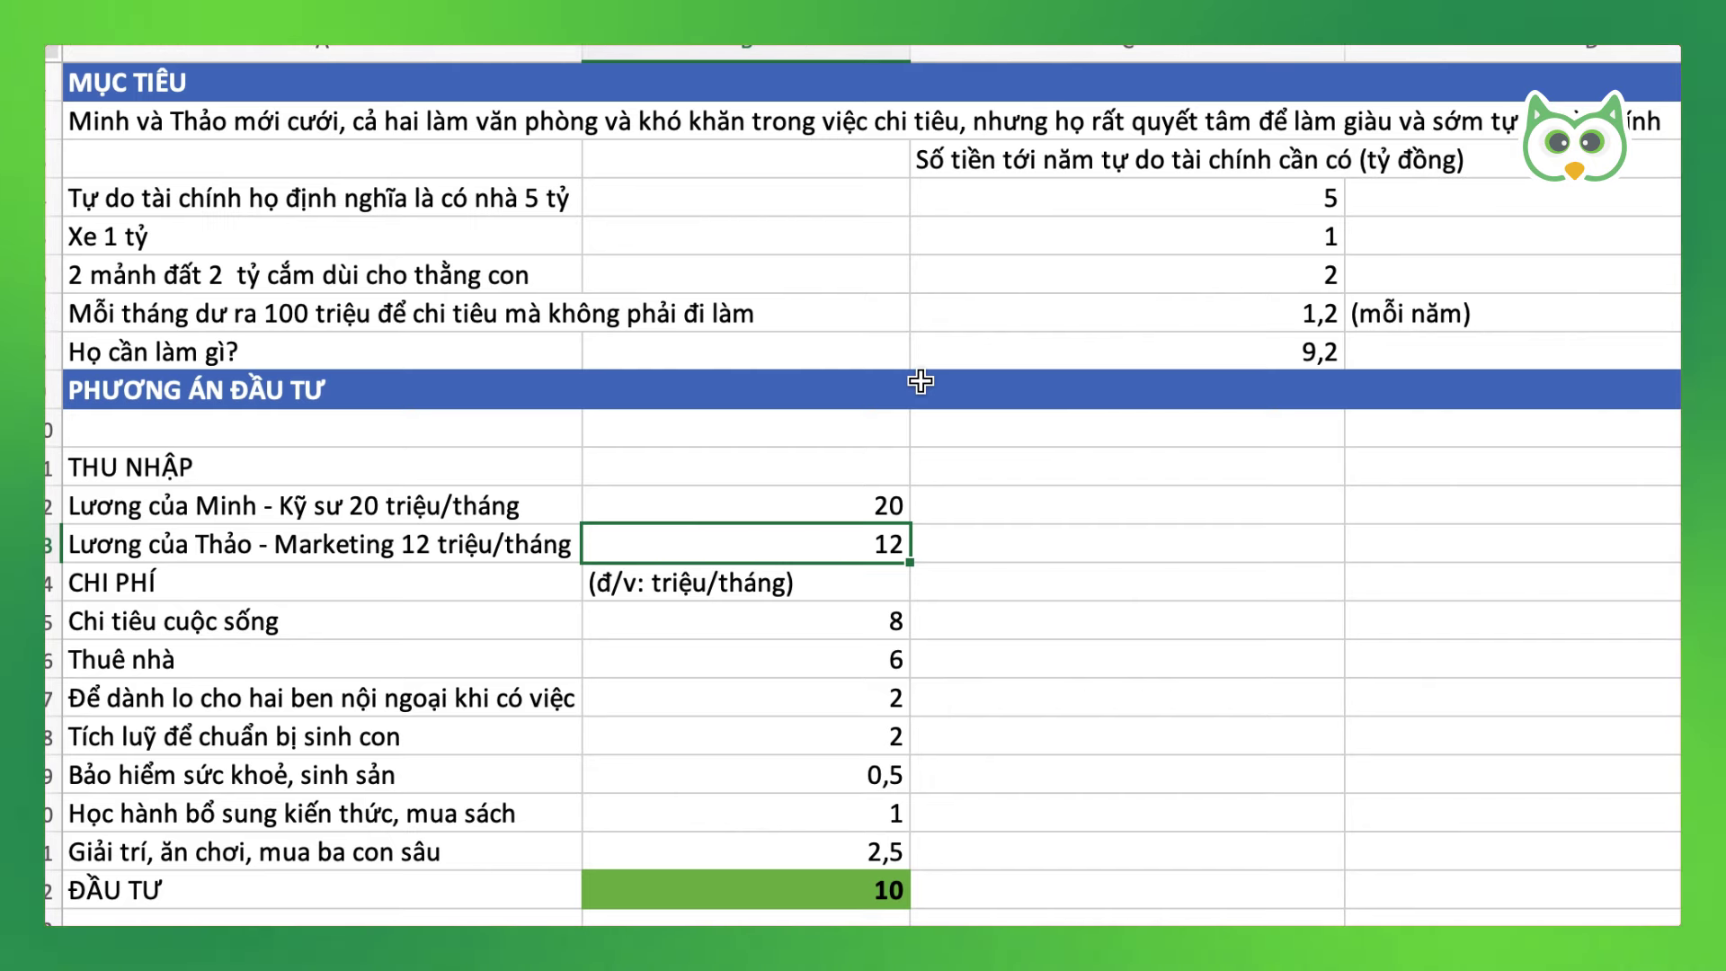
Step: Check the amounts the couple needs for the house, the car and the two land plots
{"action": "left_click", "coordinate": [389, 238]}
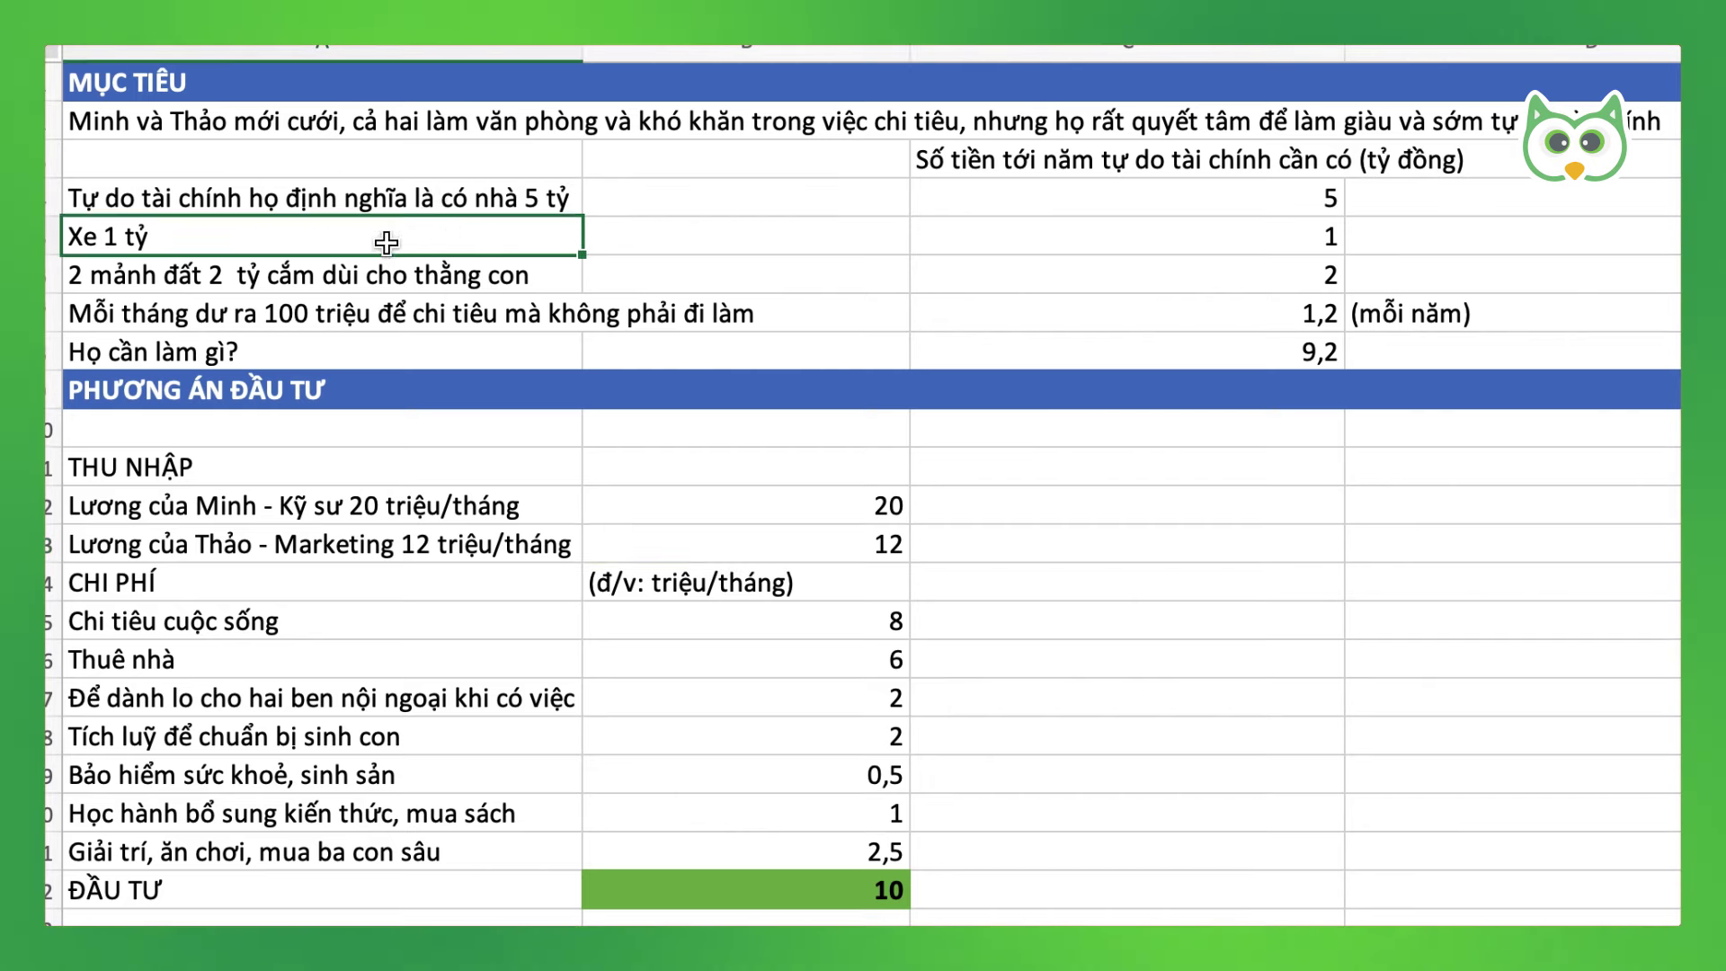
{"action": "left_click", "coordinate": [1260, 191]}
{"action": "left_click", "coordinate": [1194, 233]}
{"action": "left_click", "coordinate": [1285, 284]}
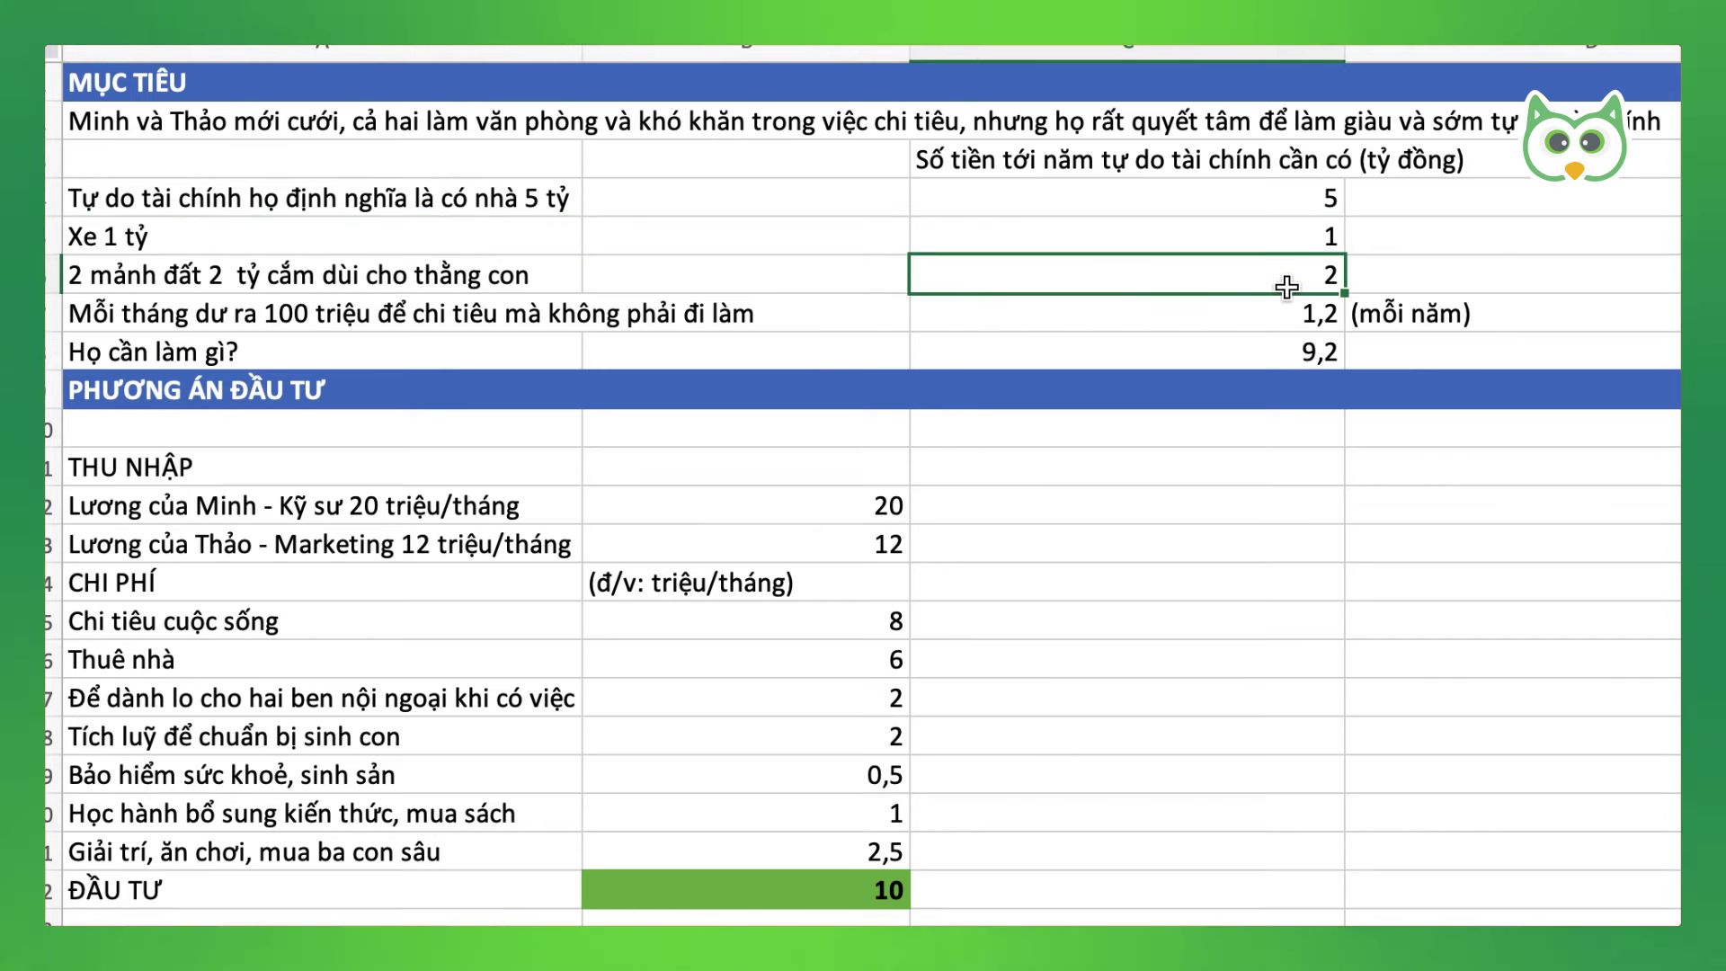
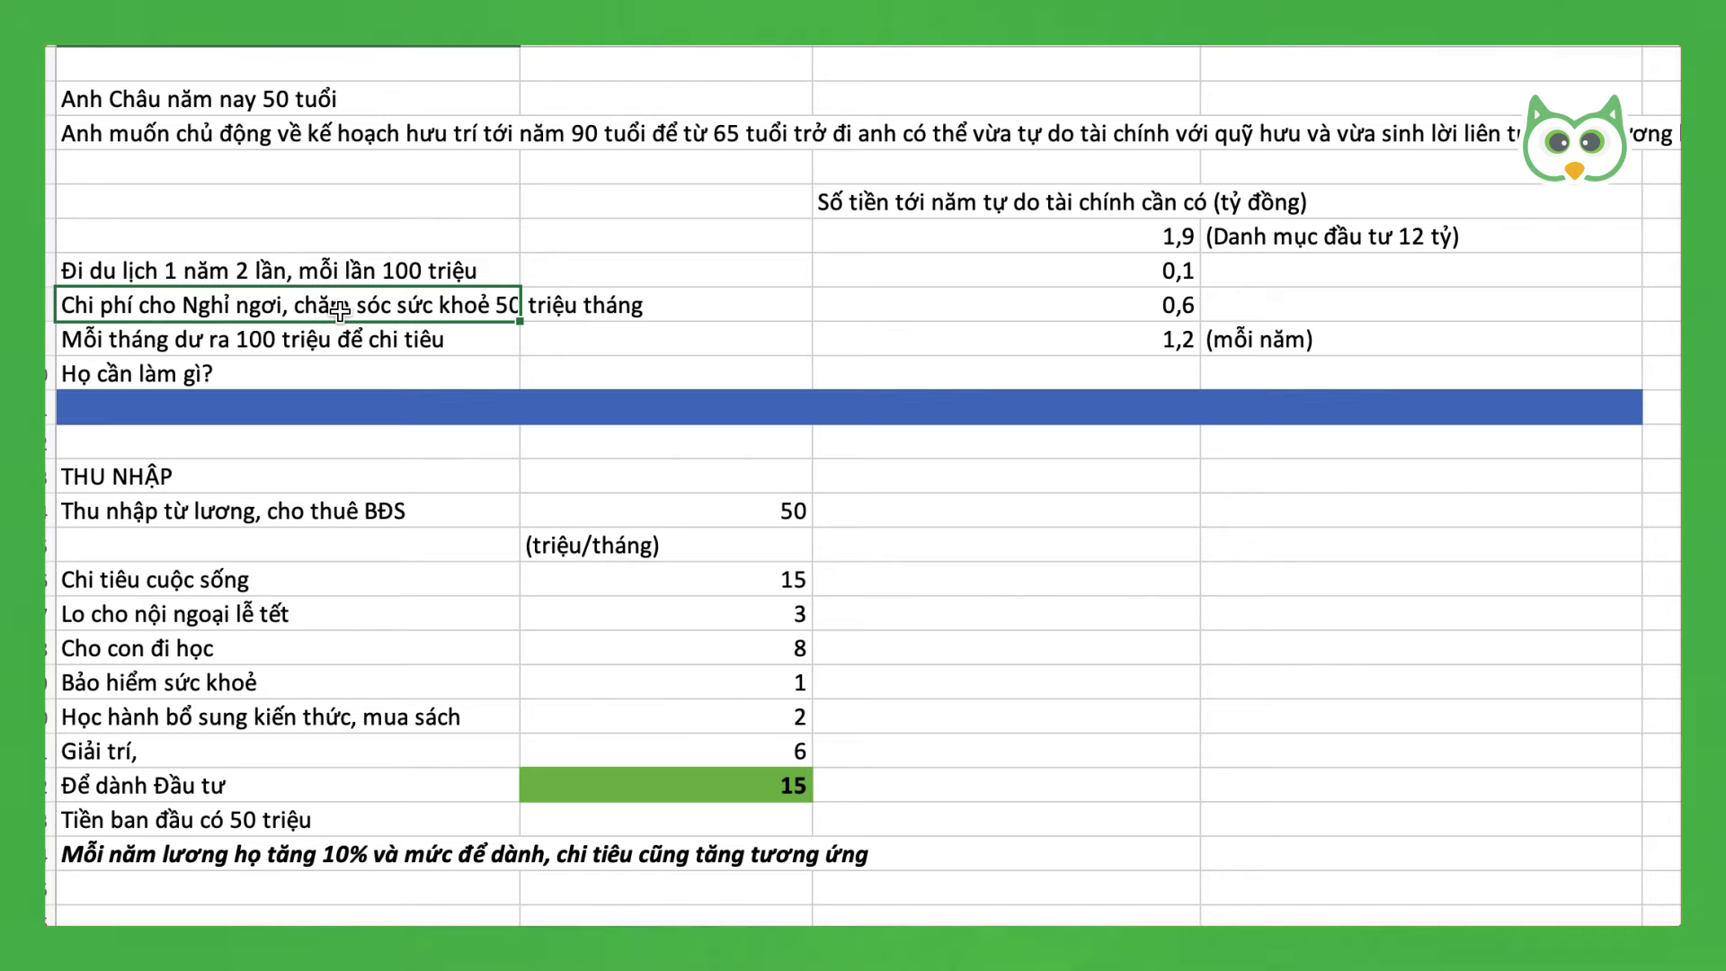
Step: Select the travel goal of two trips per year in the retirement plan sheet
{"action": "double_click", "coordinate": [292, 268]}
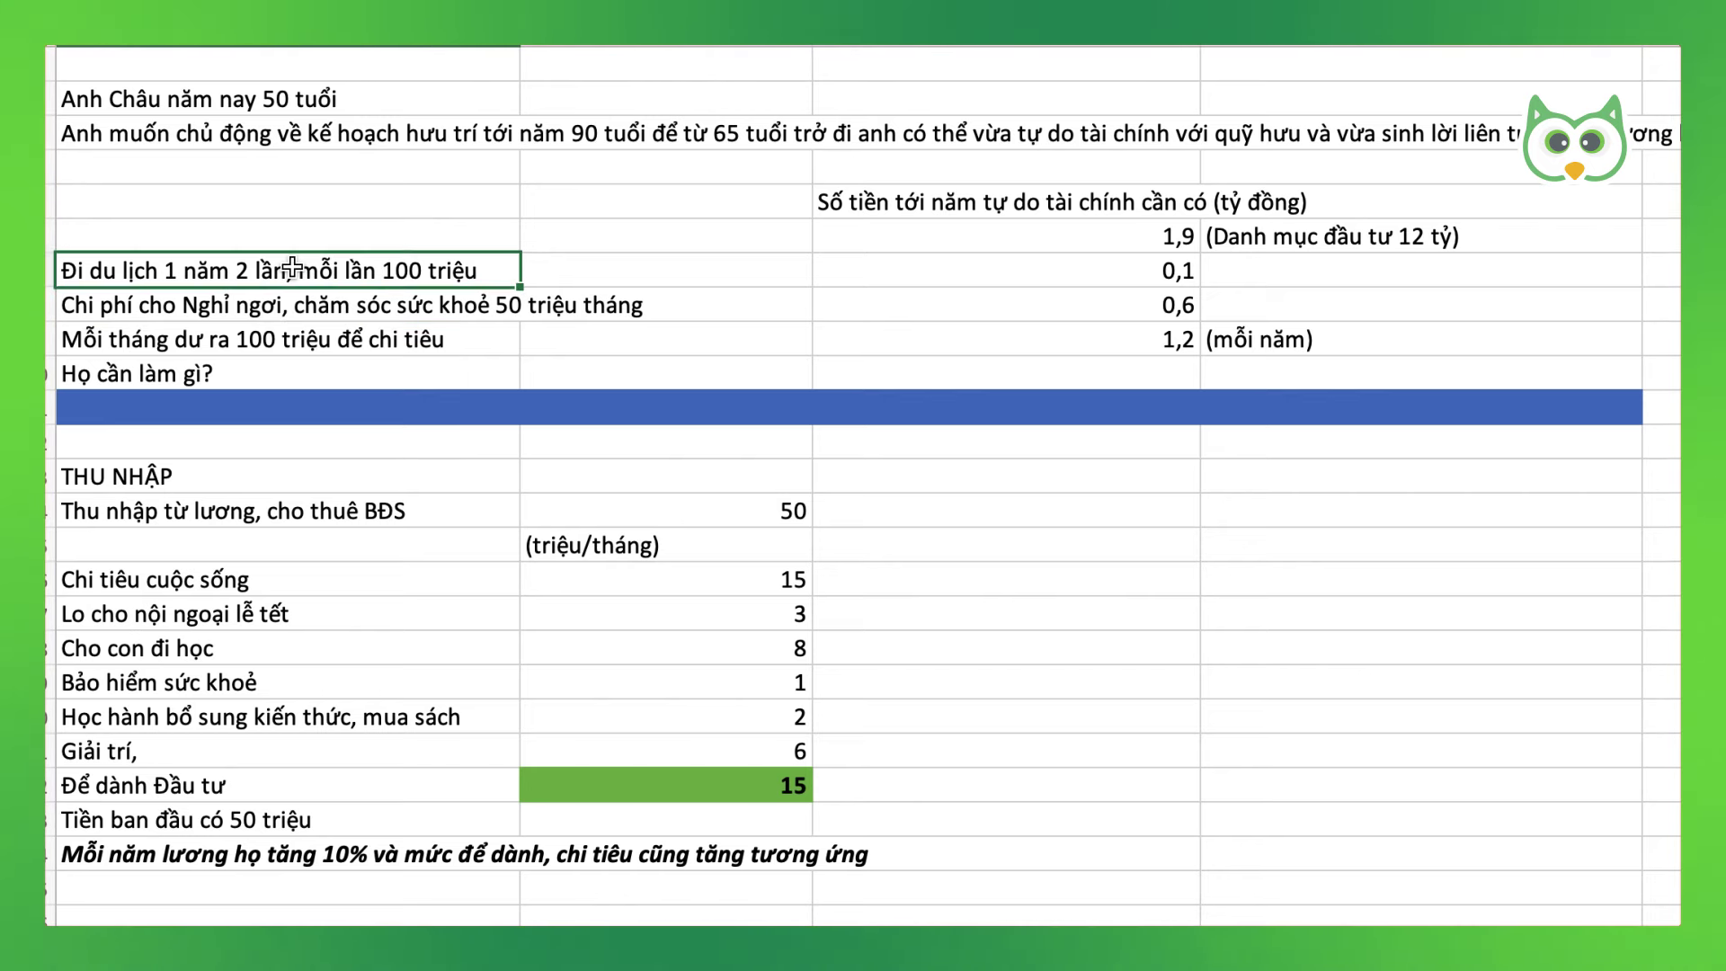
{"action": "type", "text": ","}
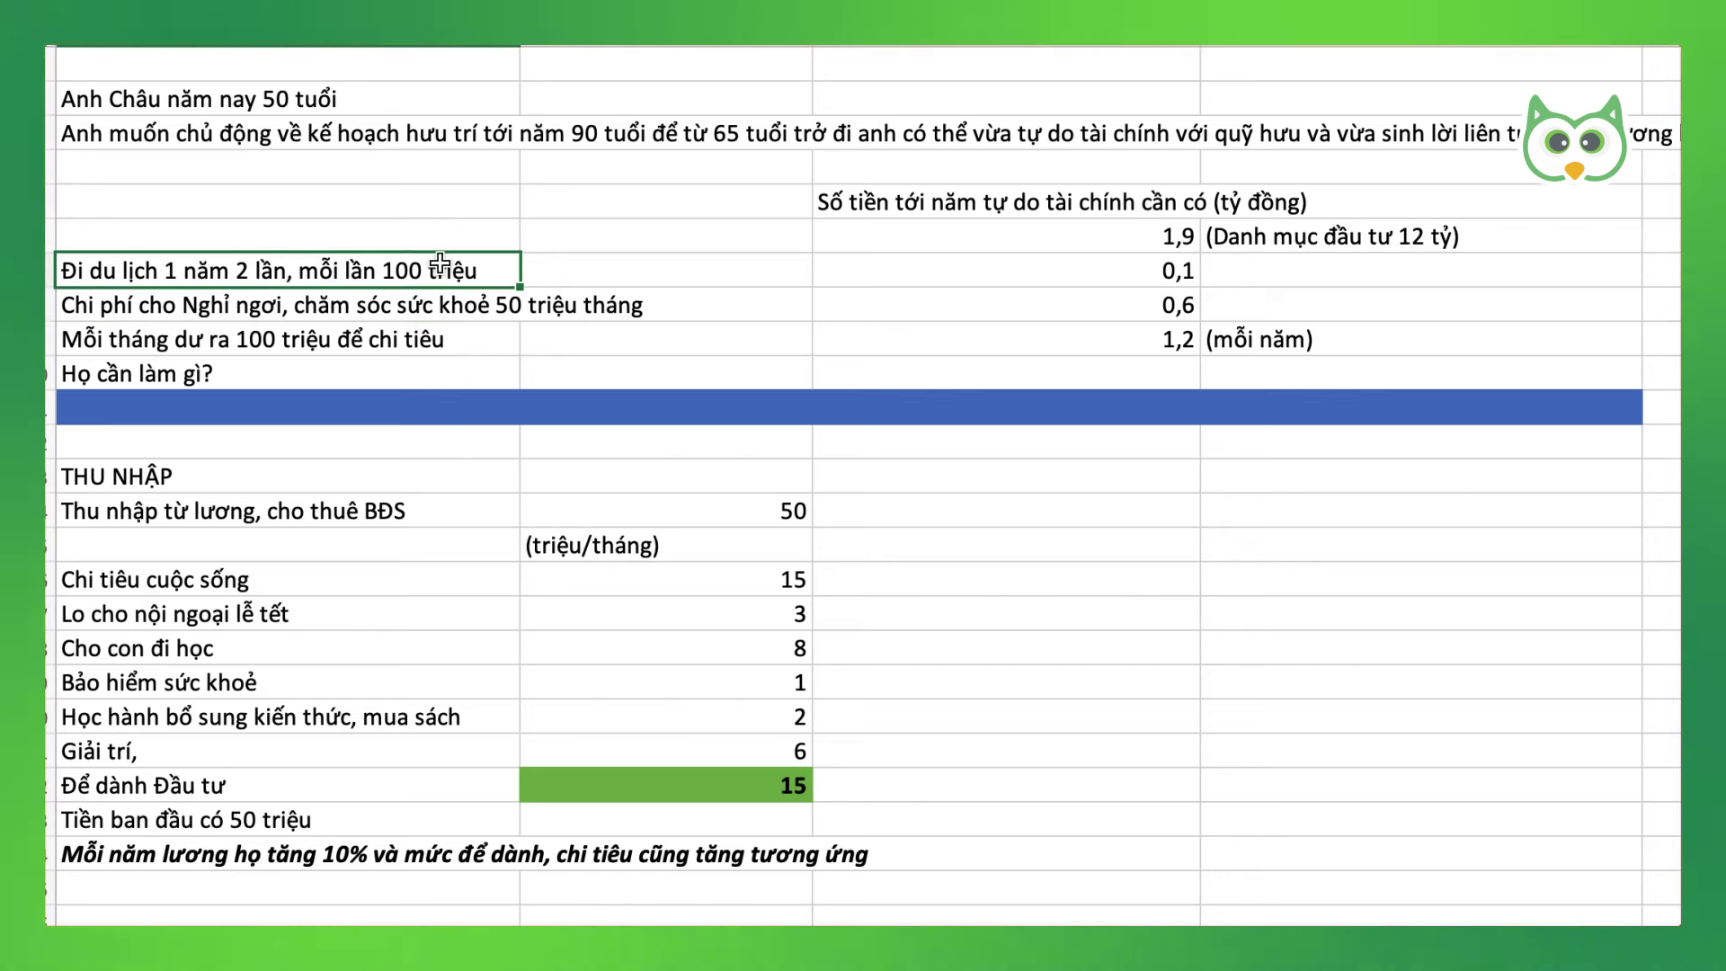
Step: Check the retirement goals for rest and healthcare costs and for the monthly spending allowance
{"action": "left_click", "coordinate": [431, 310]}
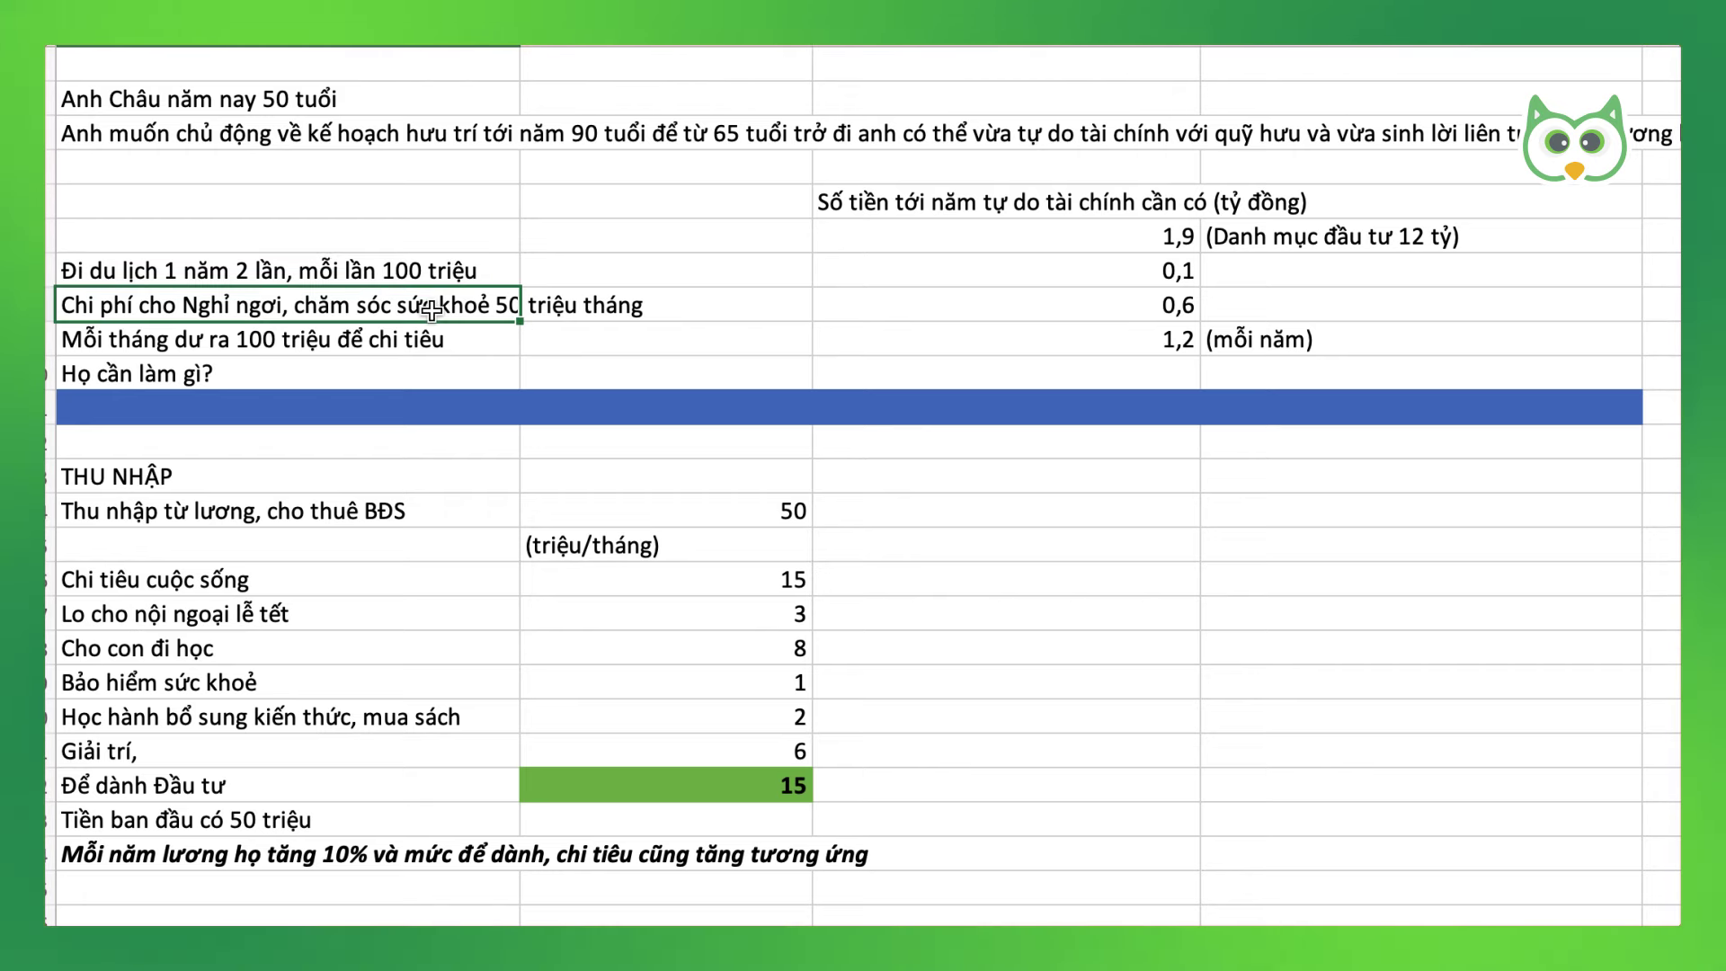
{"action": "left_click", "coordinate": [397, 352]}
{"action": "key", "text": "Up"}
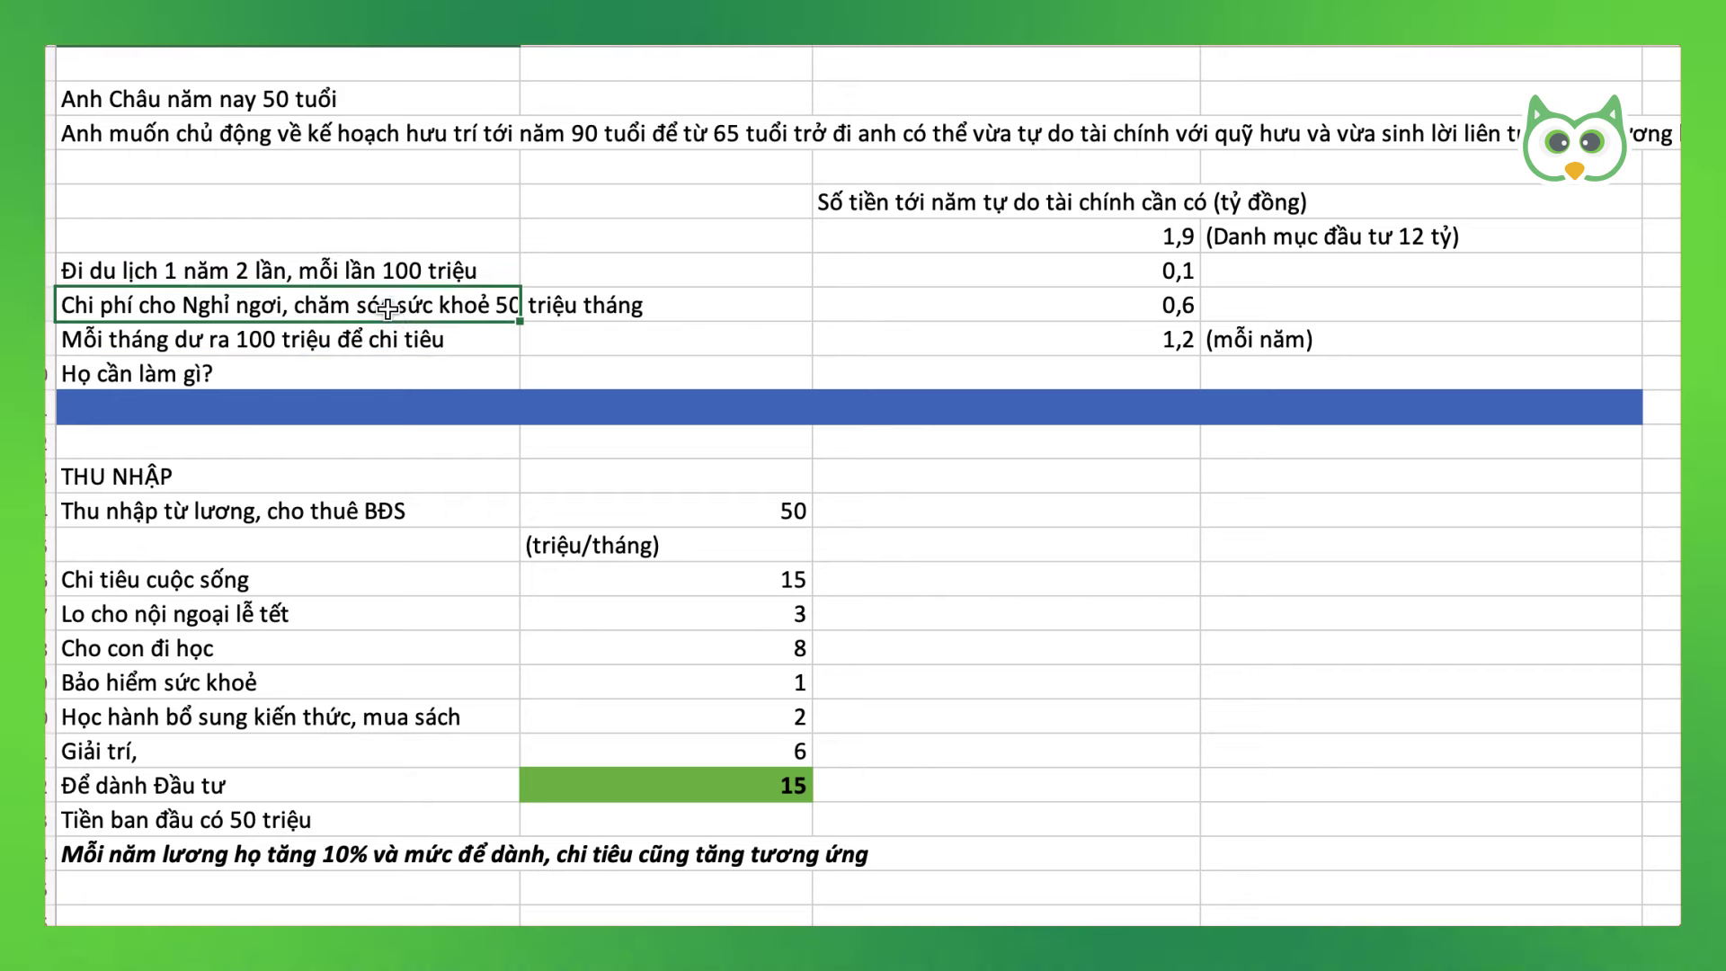
{"action": "left_click", "coordinate": [407, 339]}
{"action": "key", "text": "Up"}
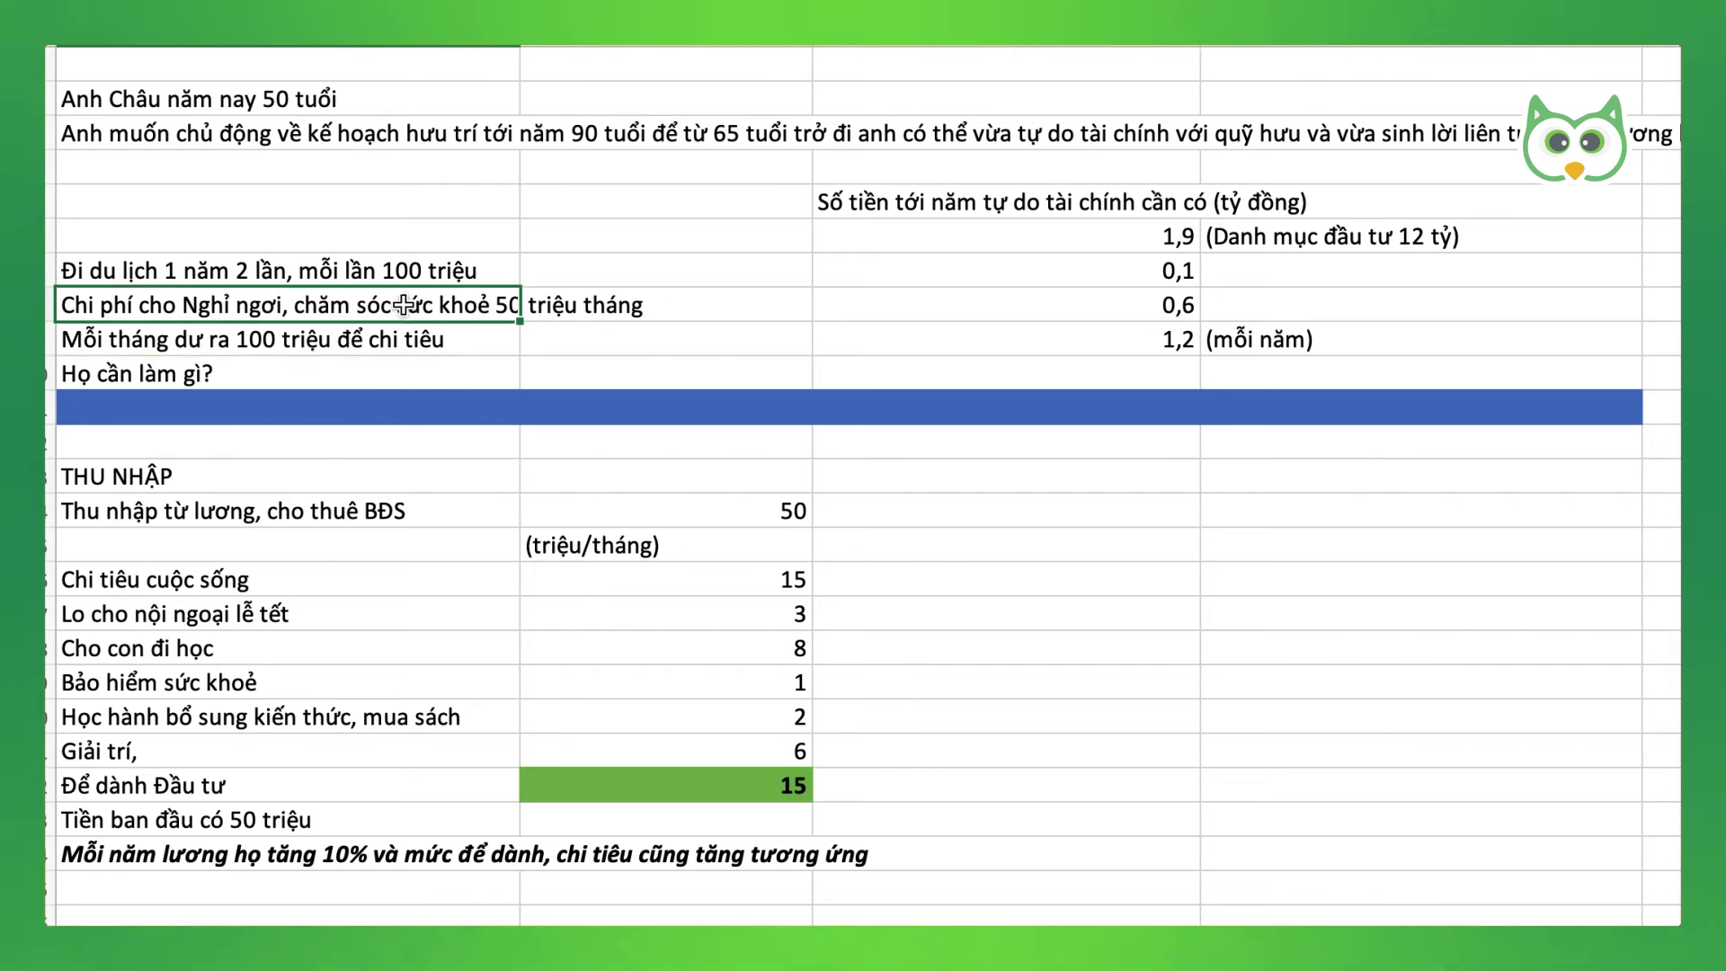
{"action": "left_click", "coordinate": [346, 339]}
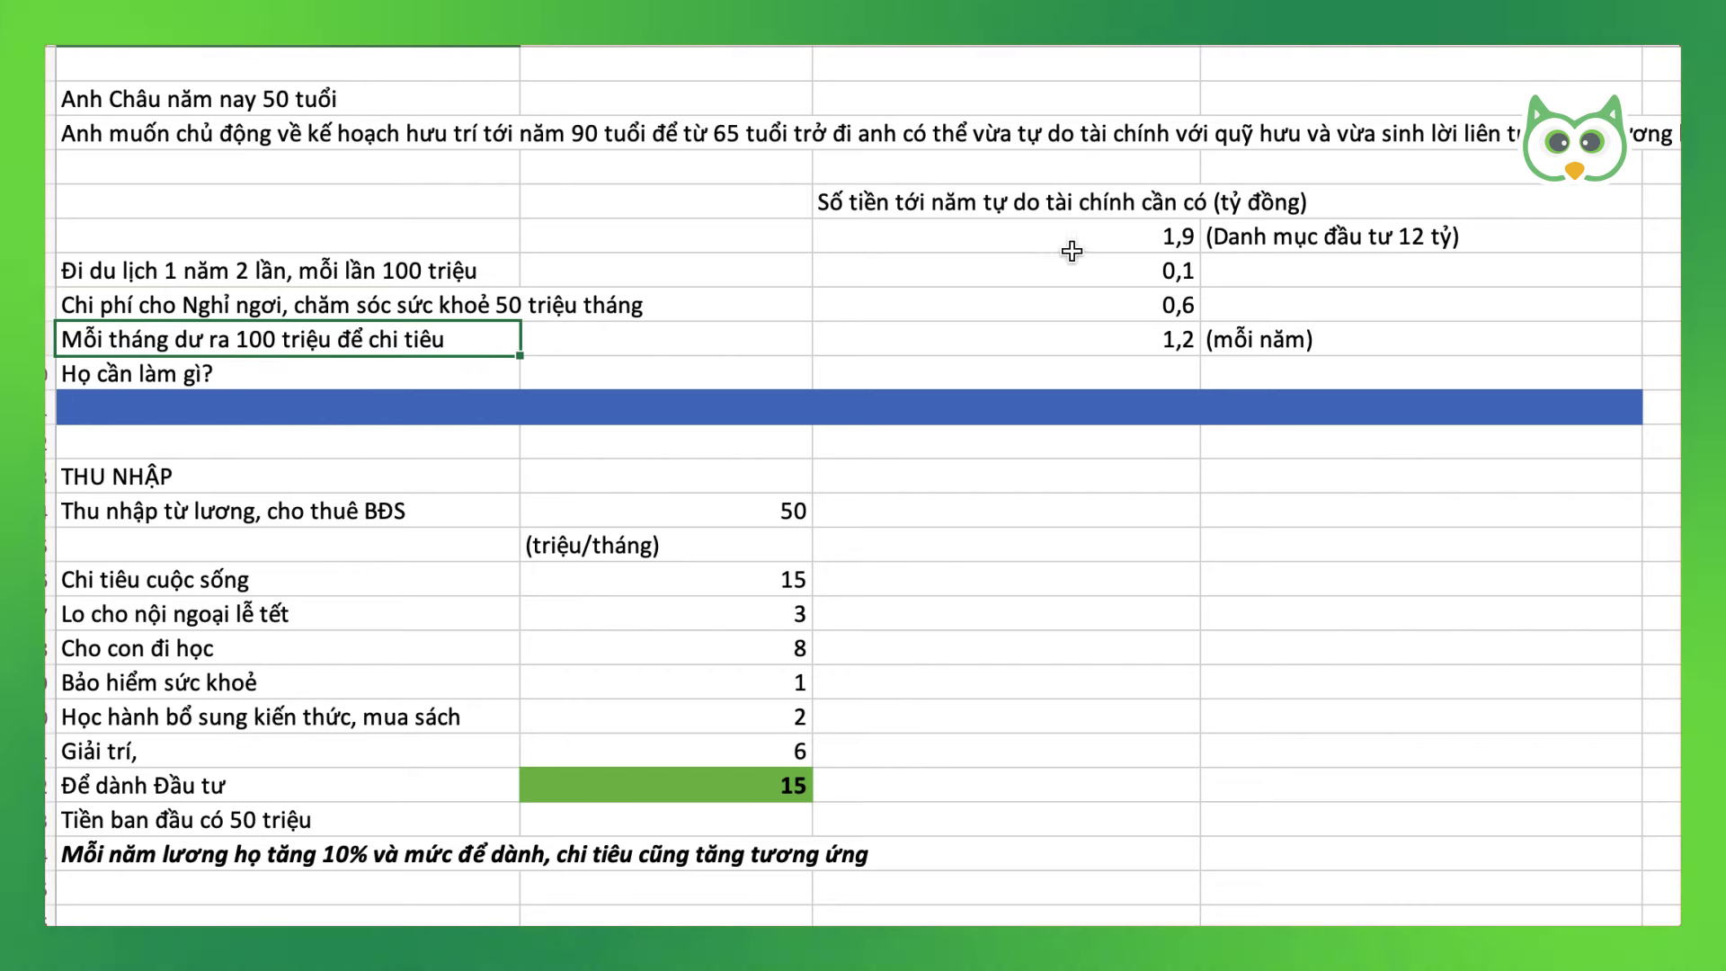
Step: Set the amount needed for the twice-yearly travel goal to 0,2 billion dong
{"action": "left_click", "coordinate": [1159, 271]}
{"action": "left_click", "coordinate": [1180, 232]}
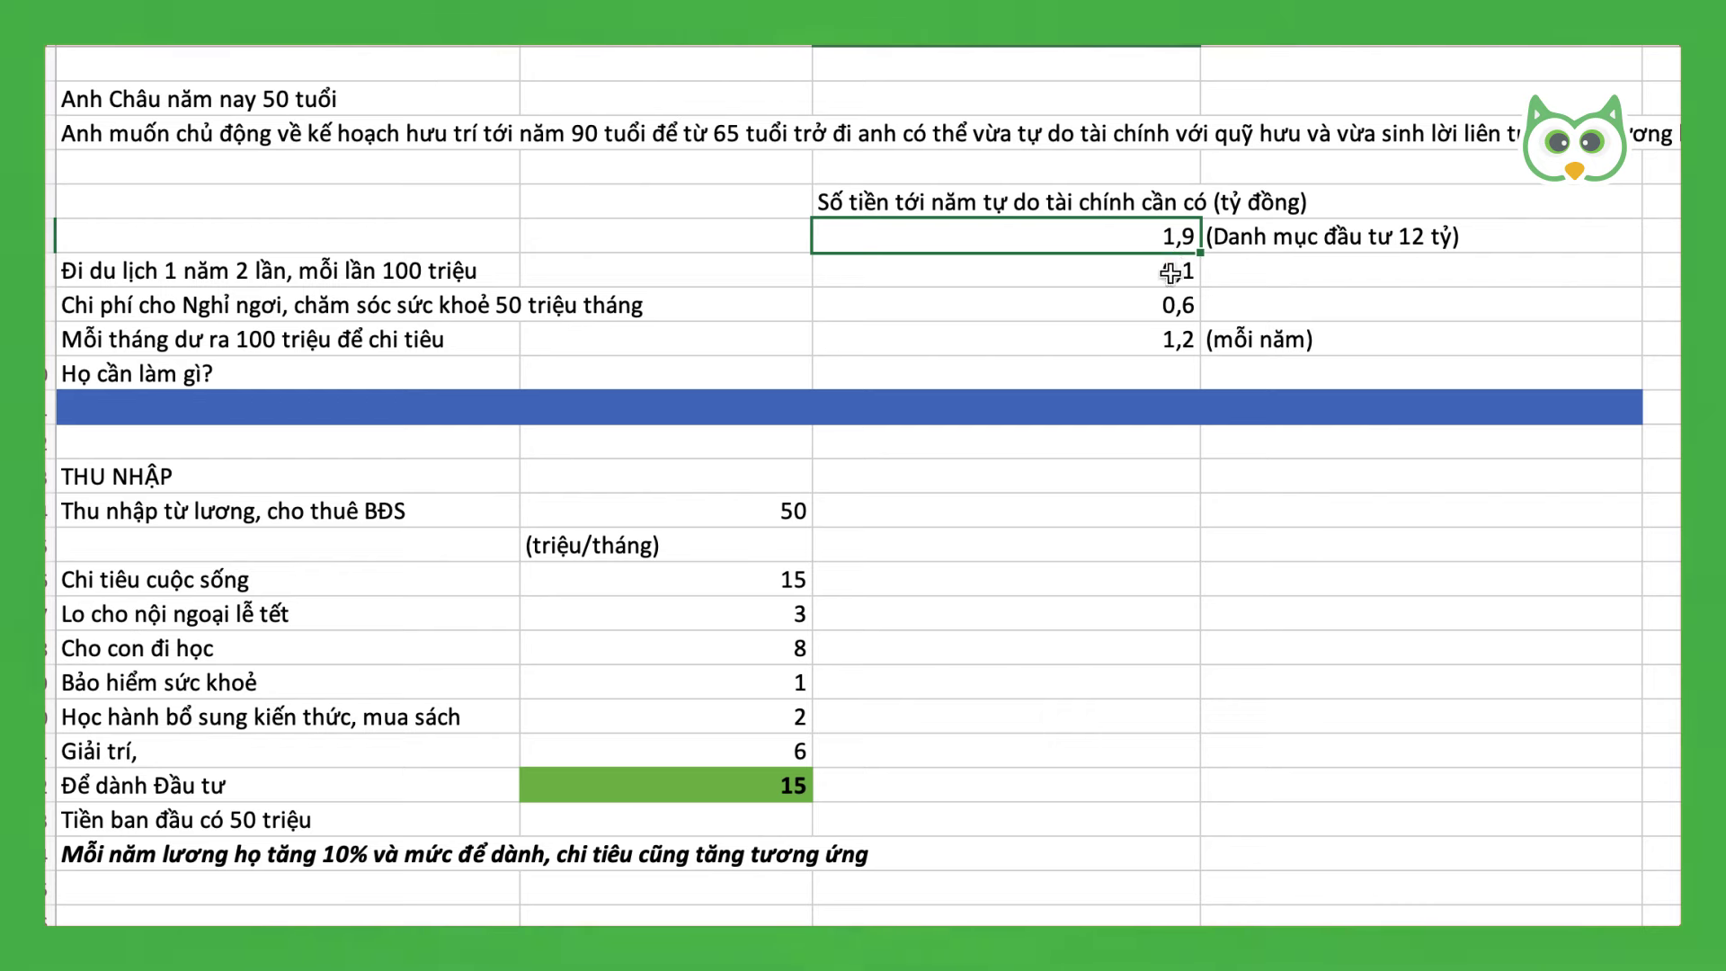
{"action": "left_click", "coordinate": [1169, 272]}
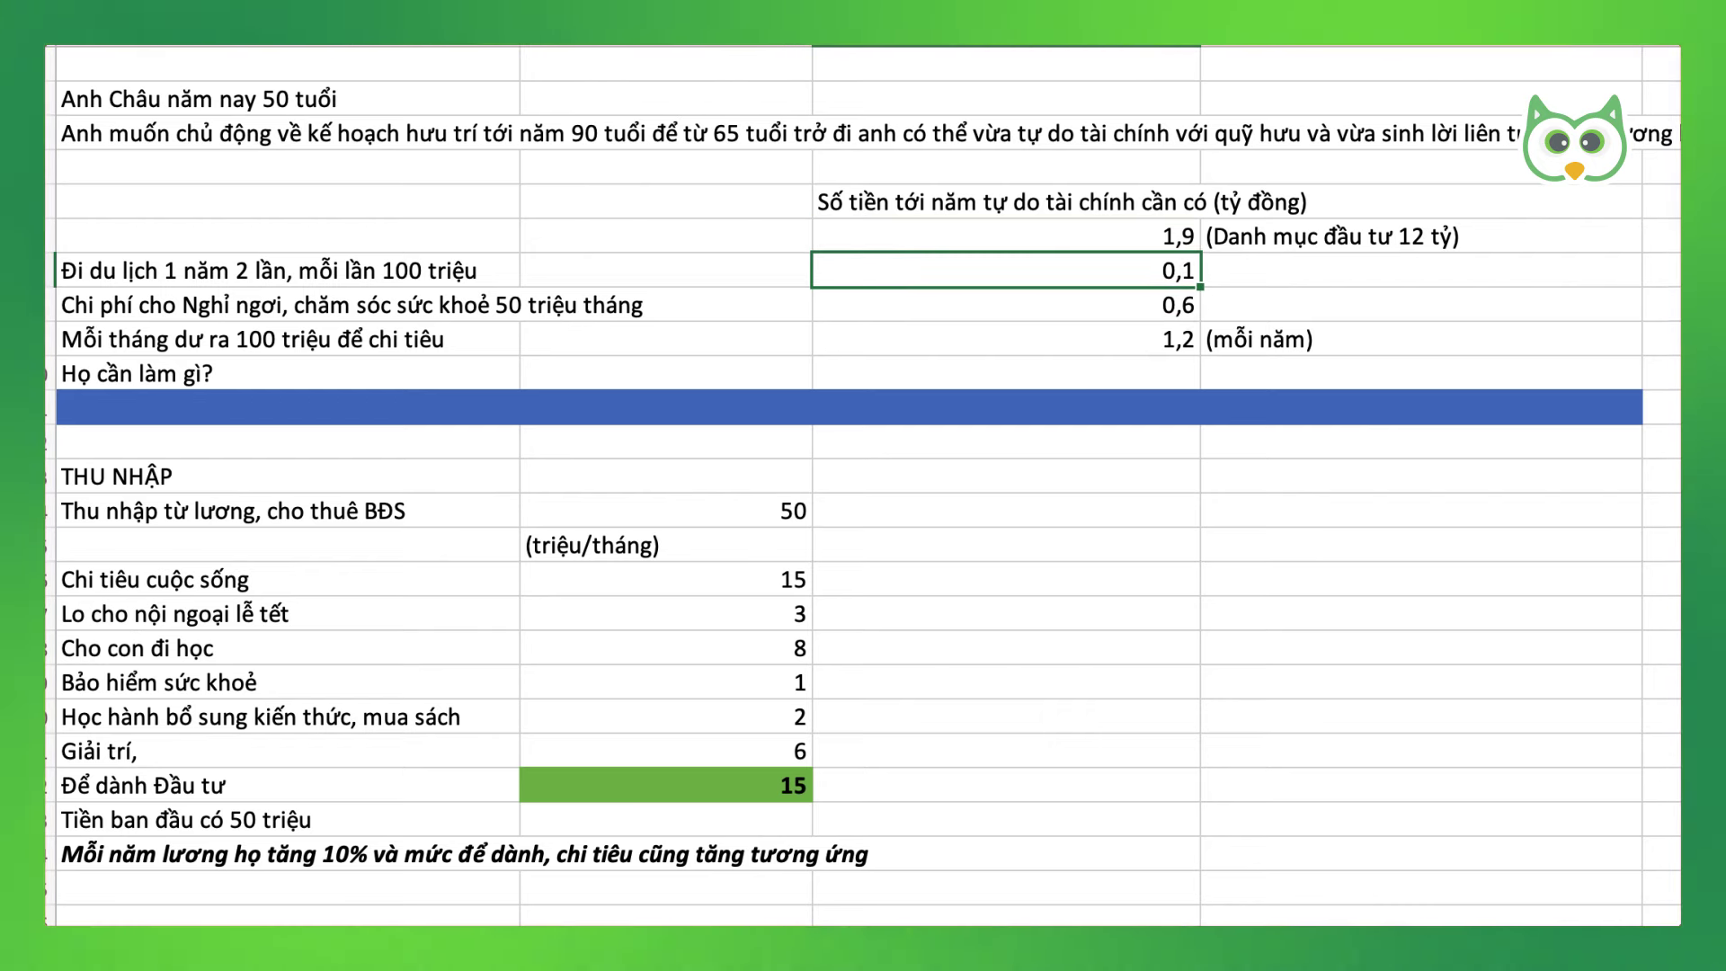
{"action": "type", "text": "0,2"}
{"action": "key", "text": "Return"}
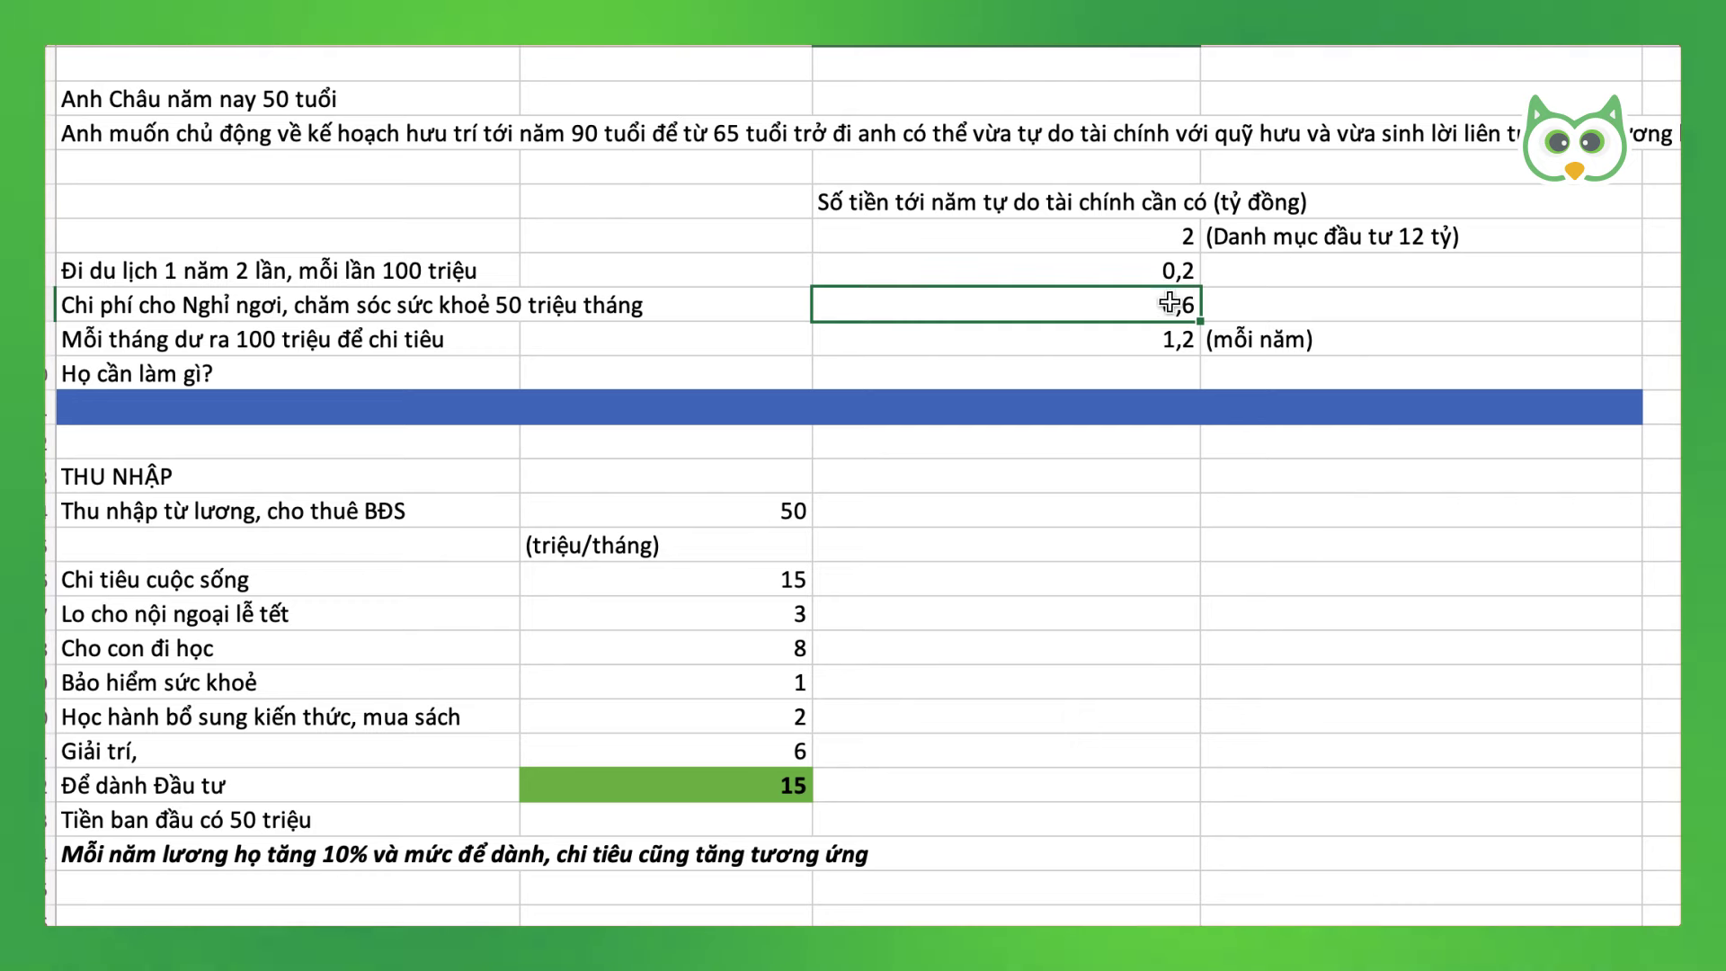
Step: Check the yearly spending amount and the total required for financial freedom
{"action": "left_click", "coordinate": [1161, 350]}
{"action": "key", "text": "Up"}
{"action": "key", "text": "Up"}
{"action": "key", "text": "Up"}
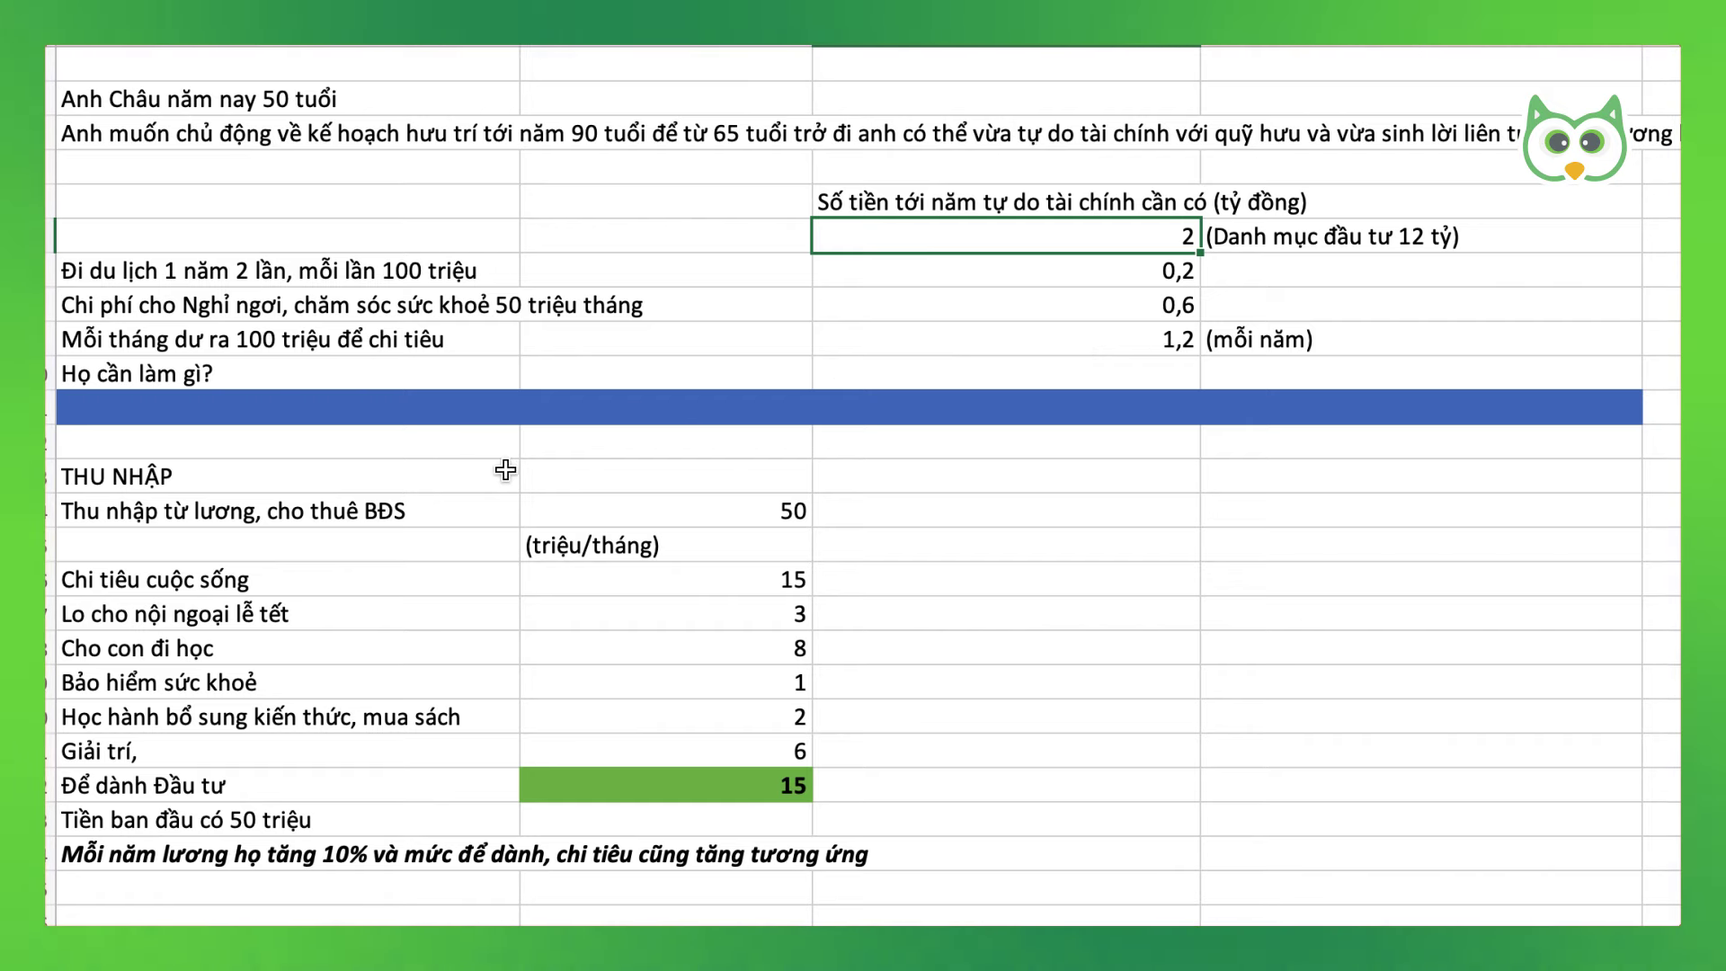
Step: Examine the salary and rental income, each monthly expense, the amount saved for investing and the yearly salary growth note
{"action": "scroll", "coordinate": [505, 469], "scroll_direction": "down", "scroll_amount": 2}
{"action": "scroll", "coordinate": [505, 470], "scroll_direction": "down", "scroll_amount": 3}
{"action": "left_click", "coordinate": [279, 336]}
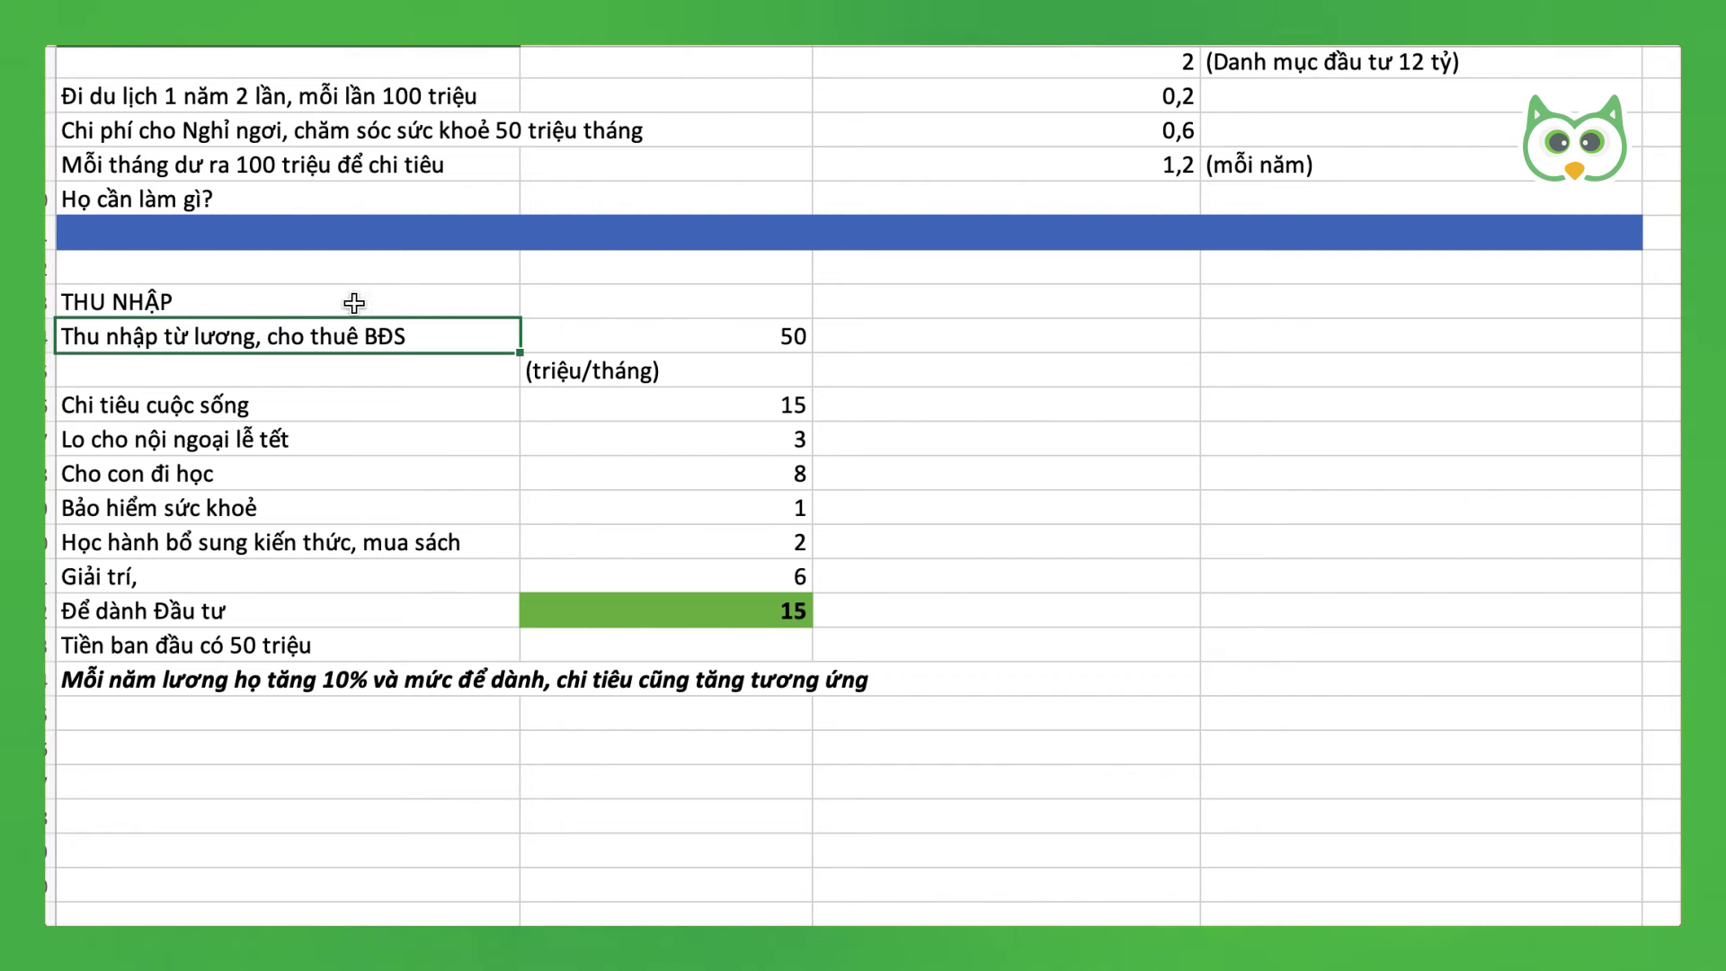
{"action": "left_click", "coordinate": [735, 406]}
{"action": "left_click", "coordinate": [757, 442]}
{"action": "left_click", "coordinate": [728, 475]}
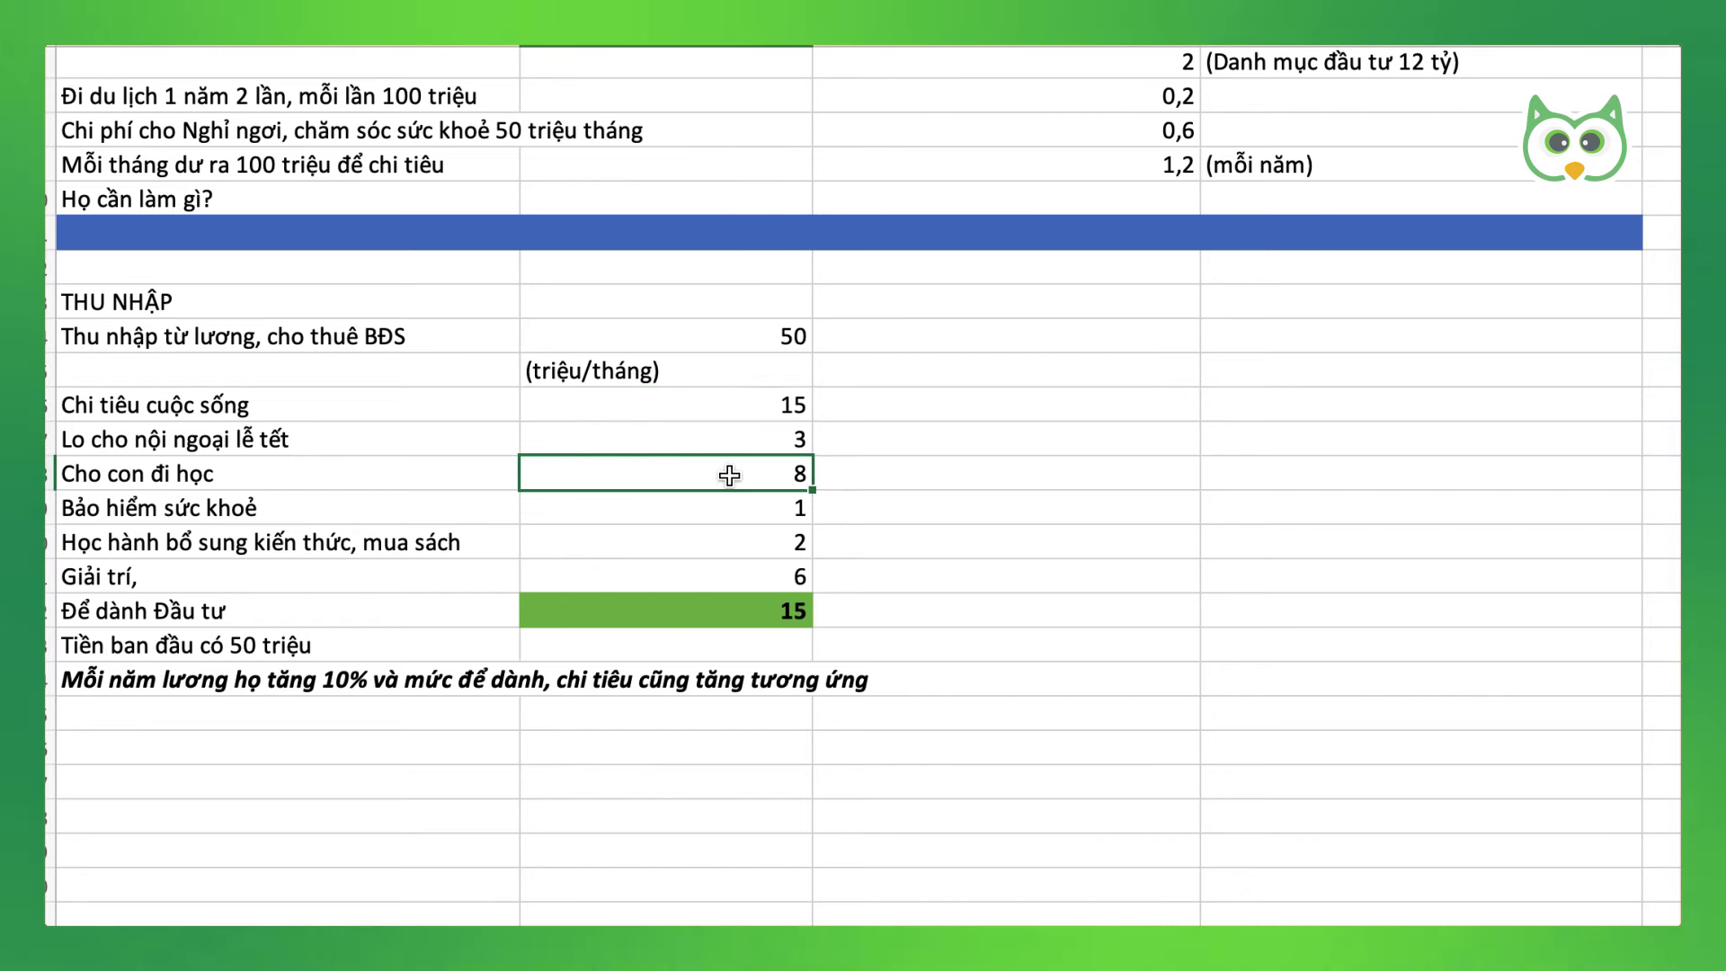
{"action": "left_click", "coordinate": [730, 512]}
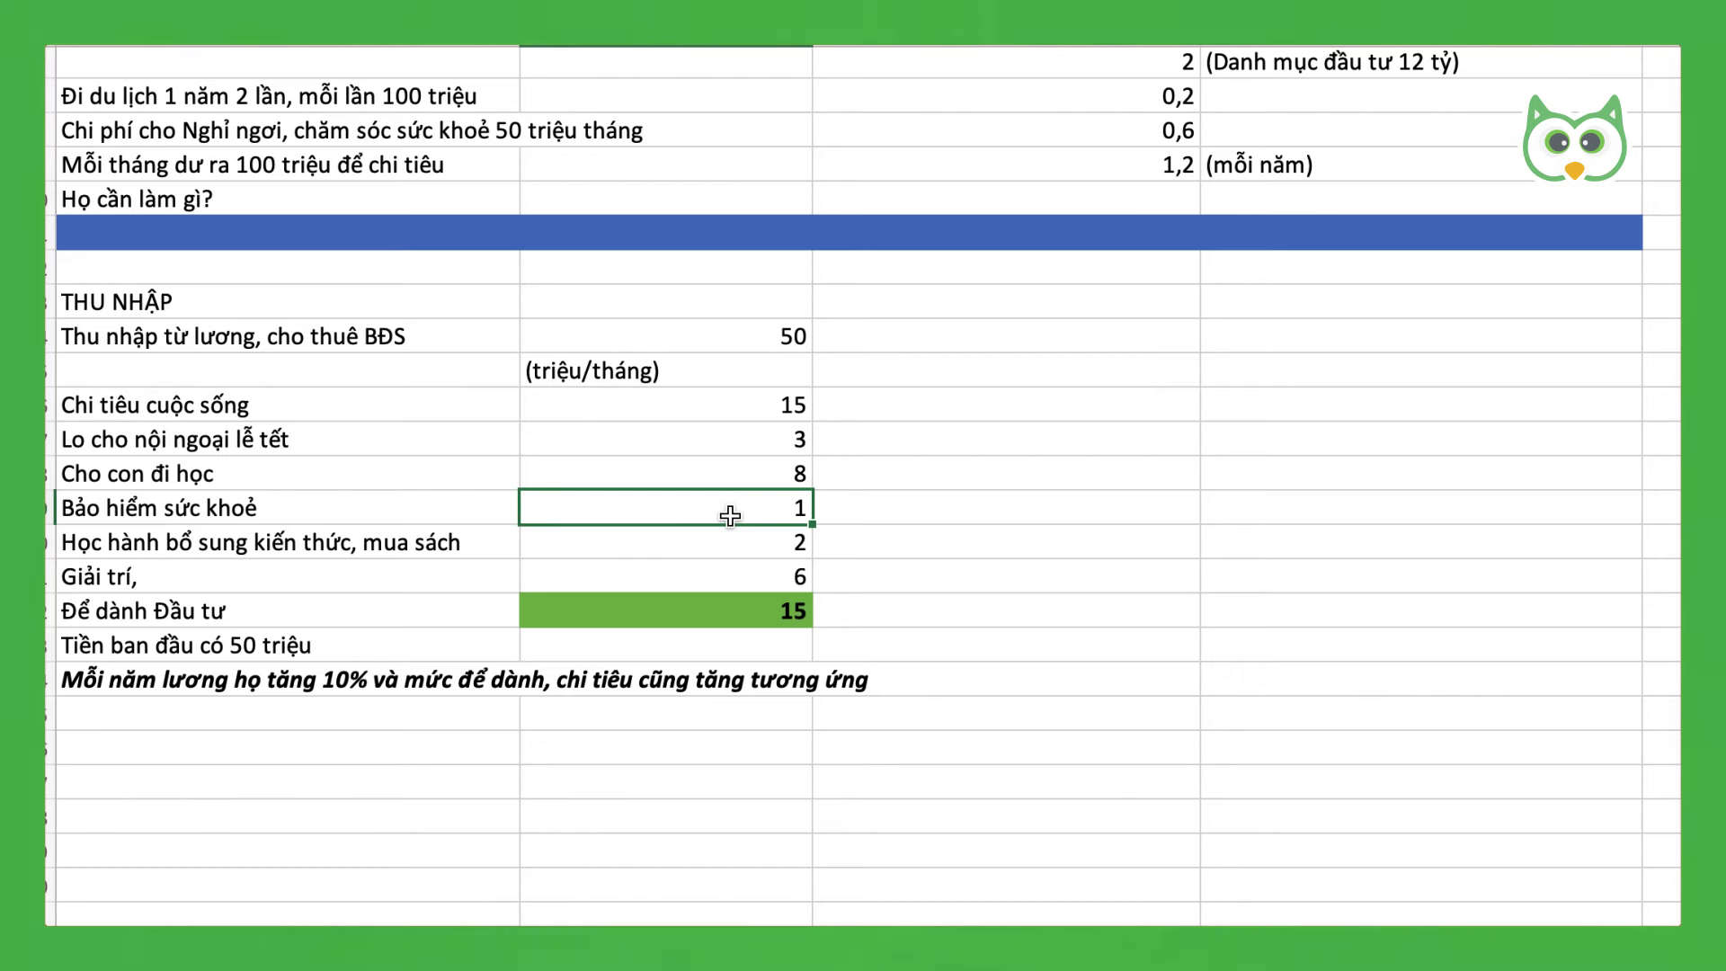
{"action": "left_click", "coordinate": [753, 542]}
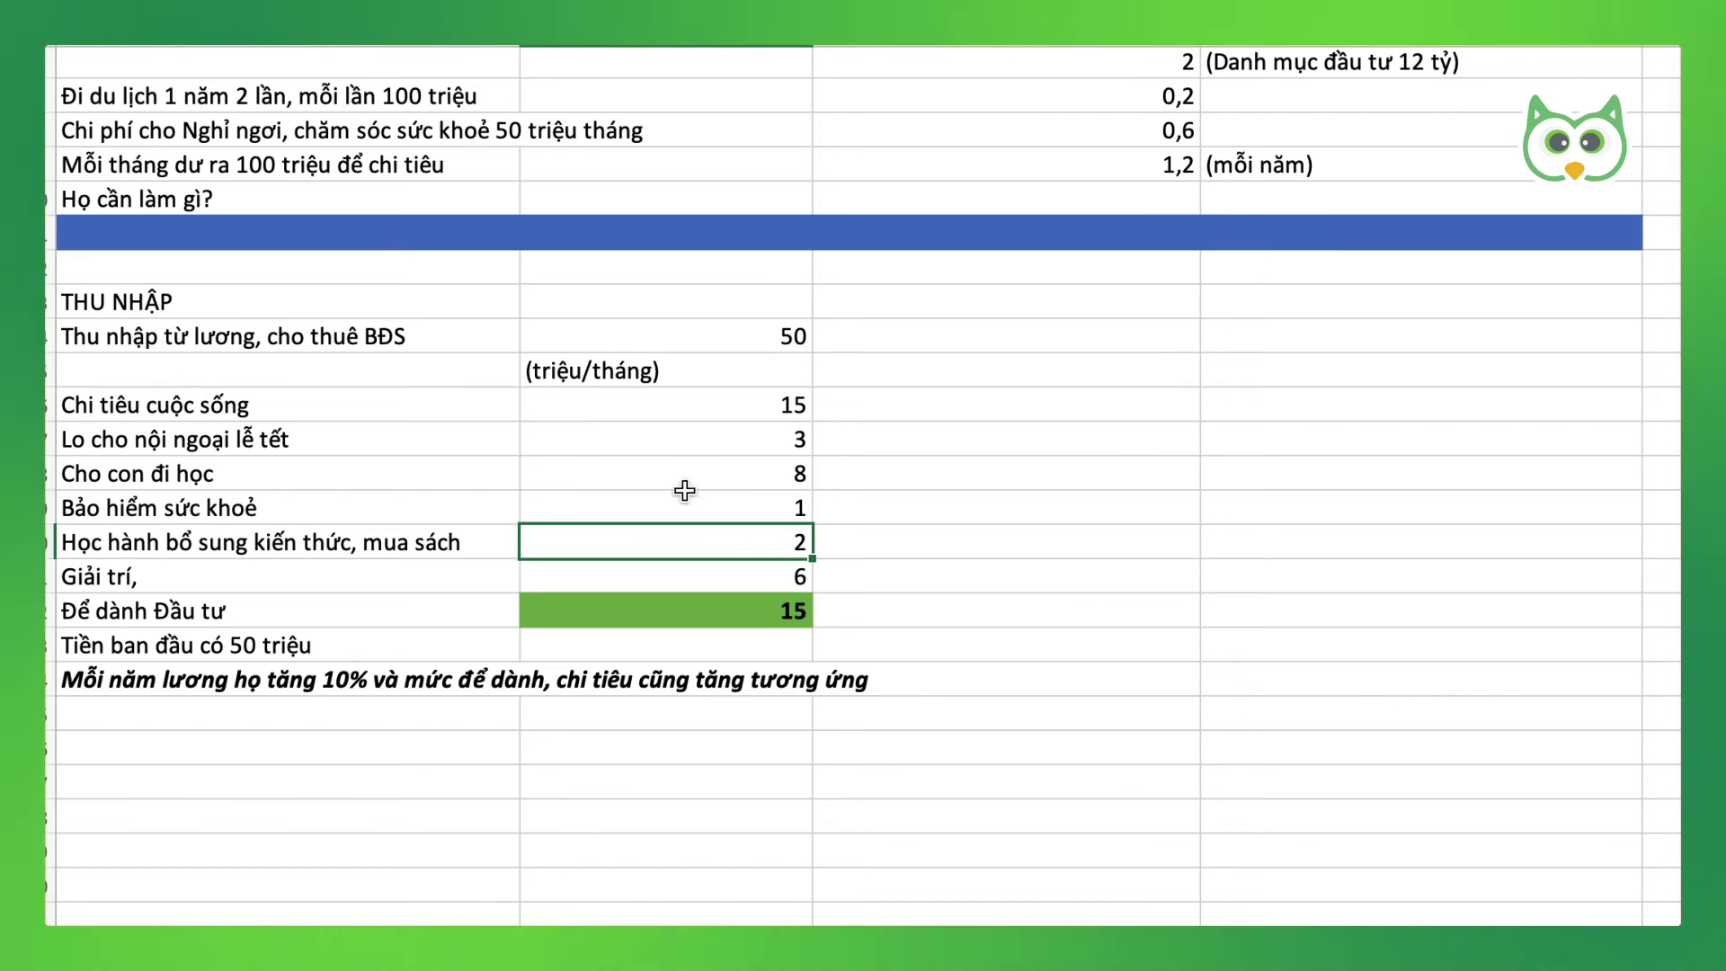
{"action": "left_click", "coordinate": [605, 576]}
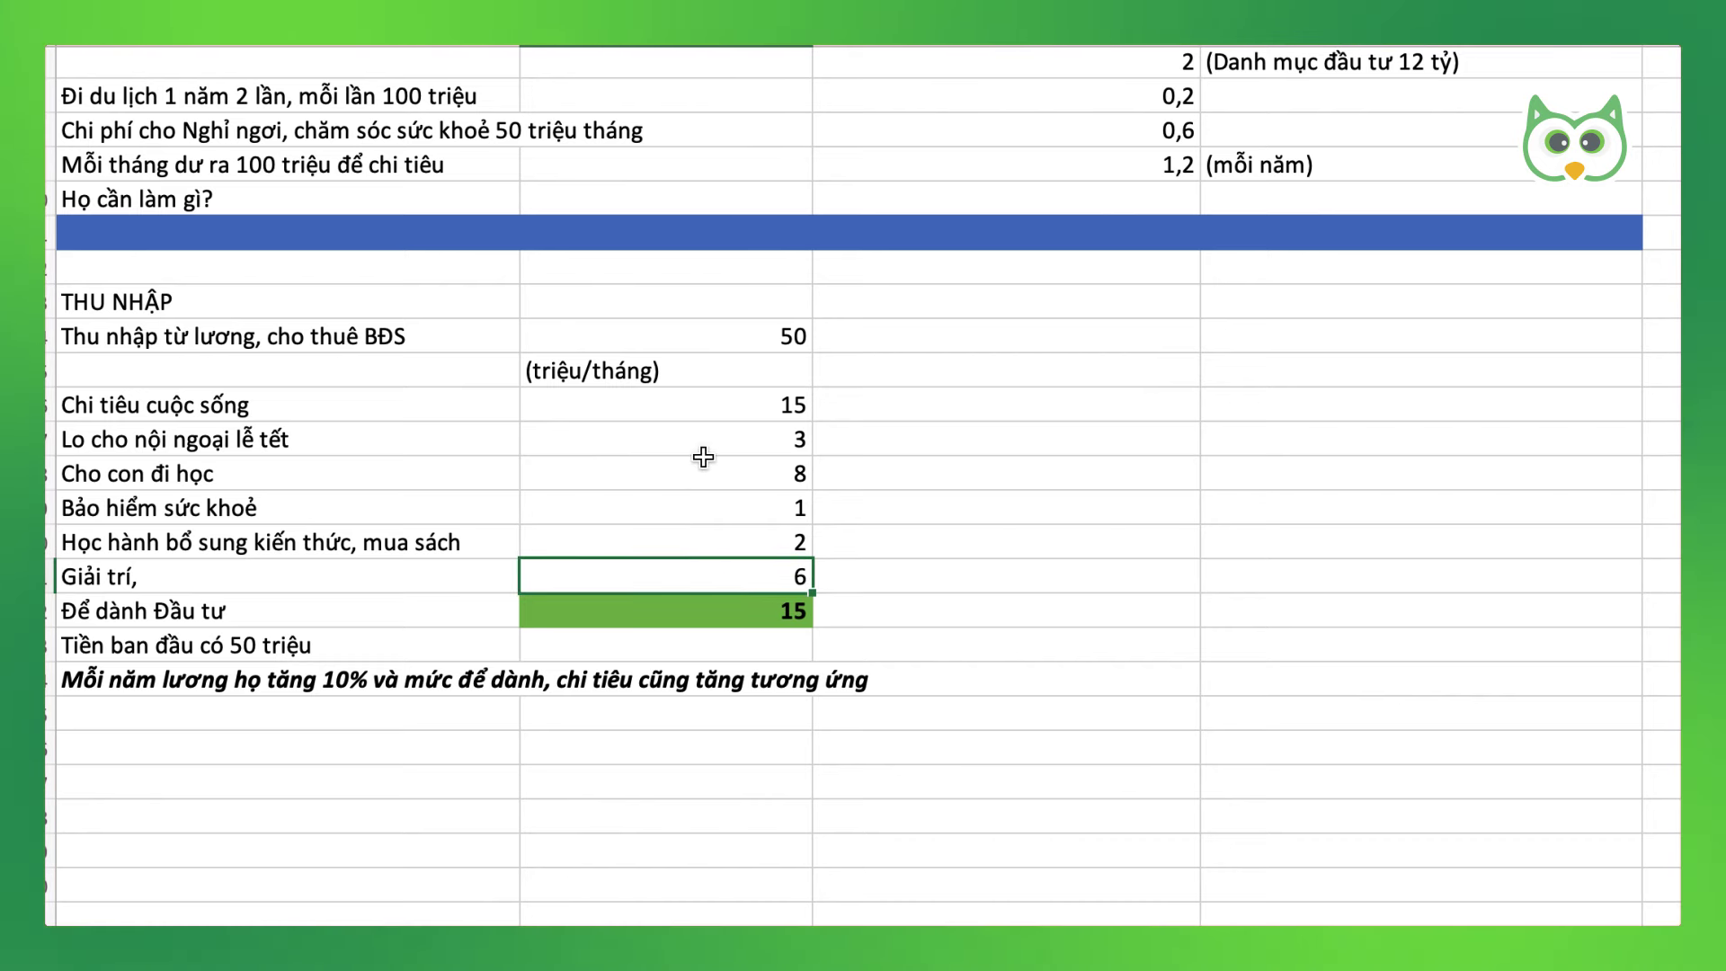
{"action": "left_click", "coordinate": [710, 609]}
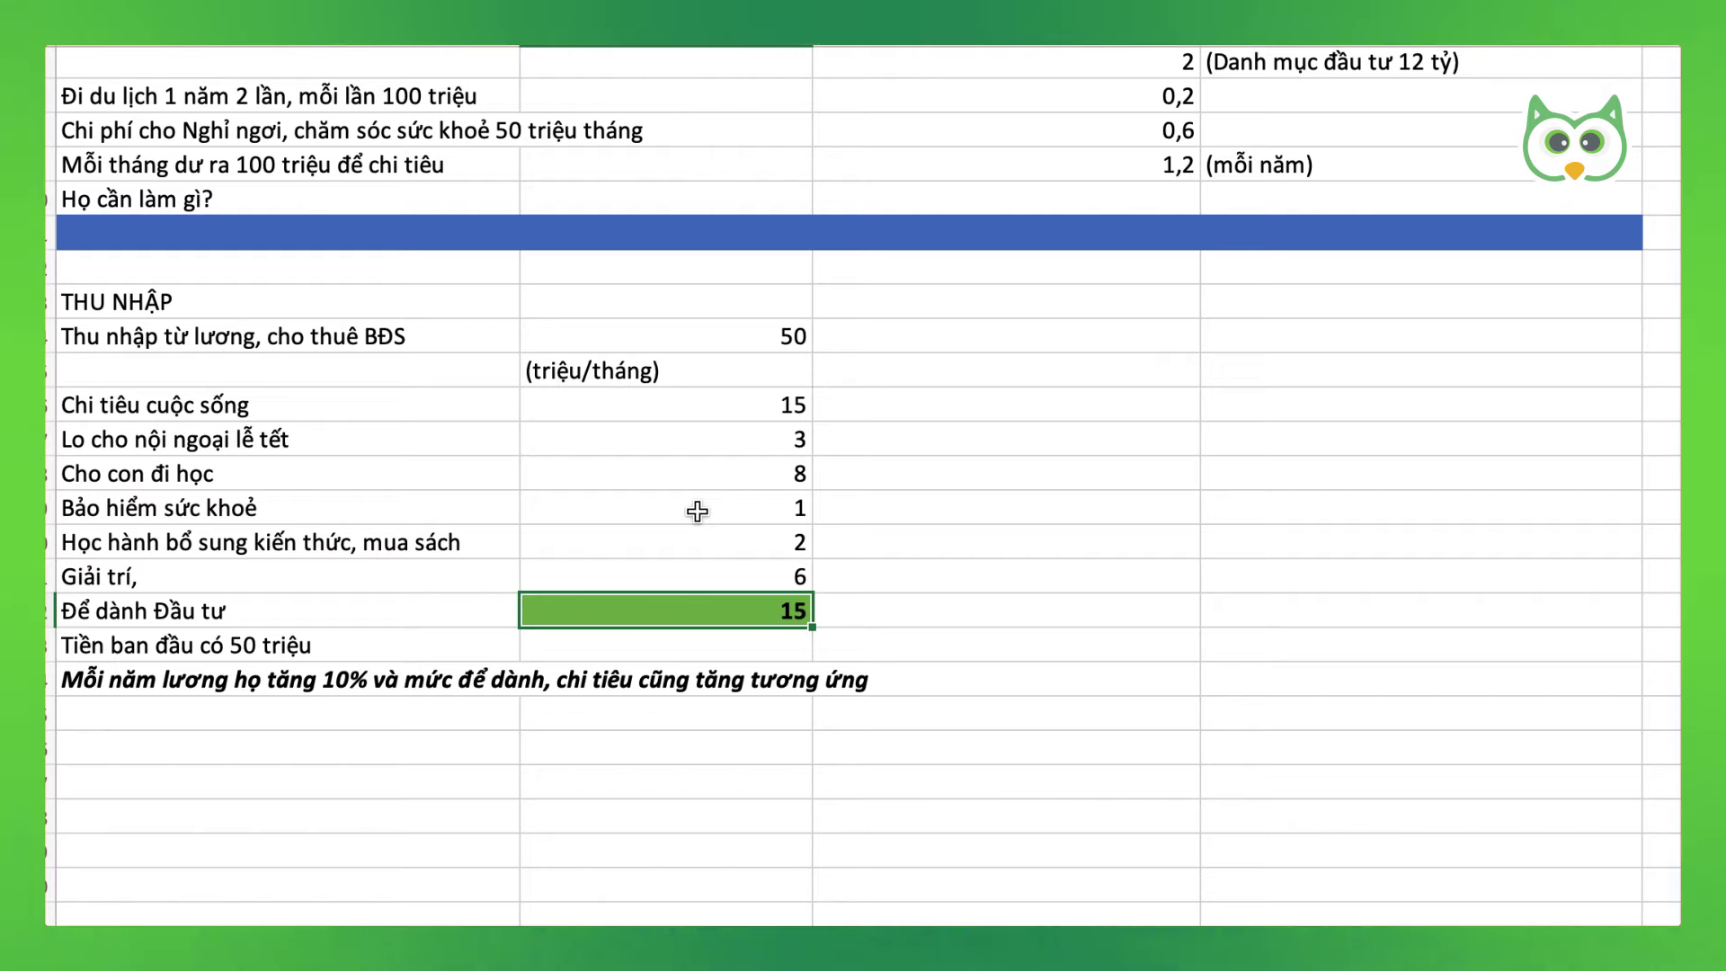
{"action": "scroll", "coordinate": [703, 526], "scroll_direction": "down", "scroll_amount": 5}
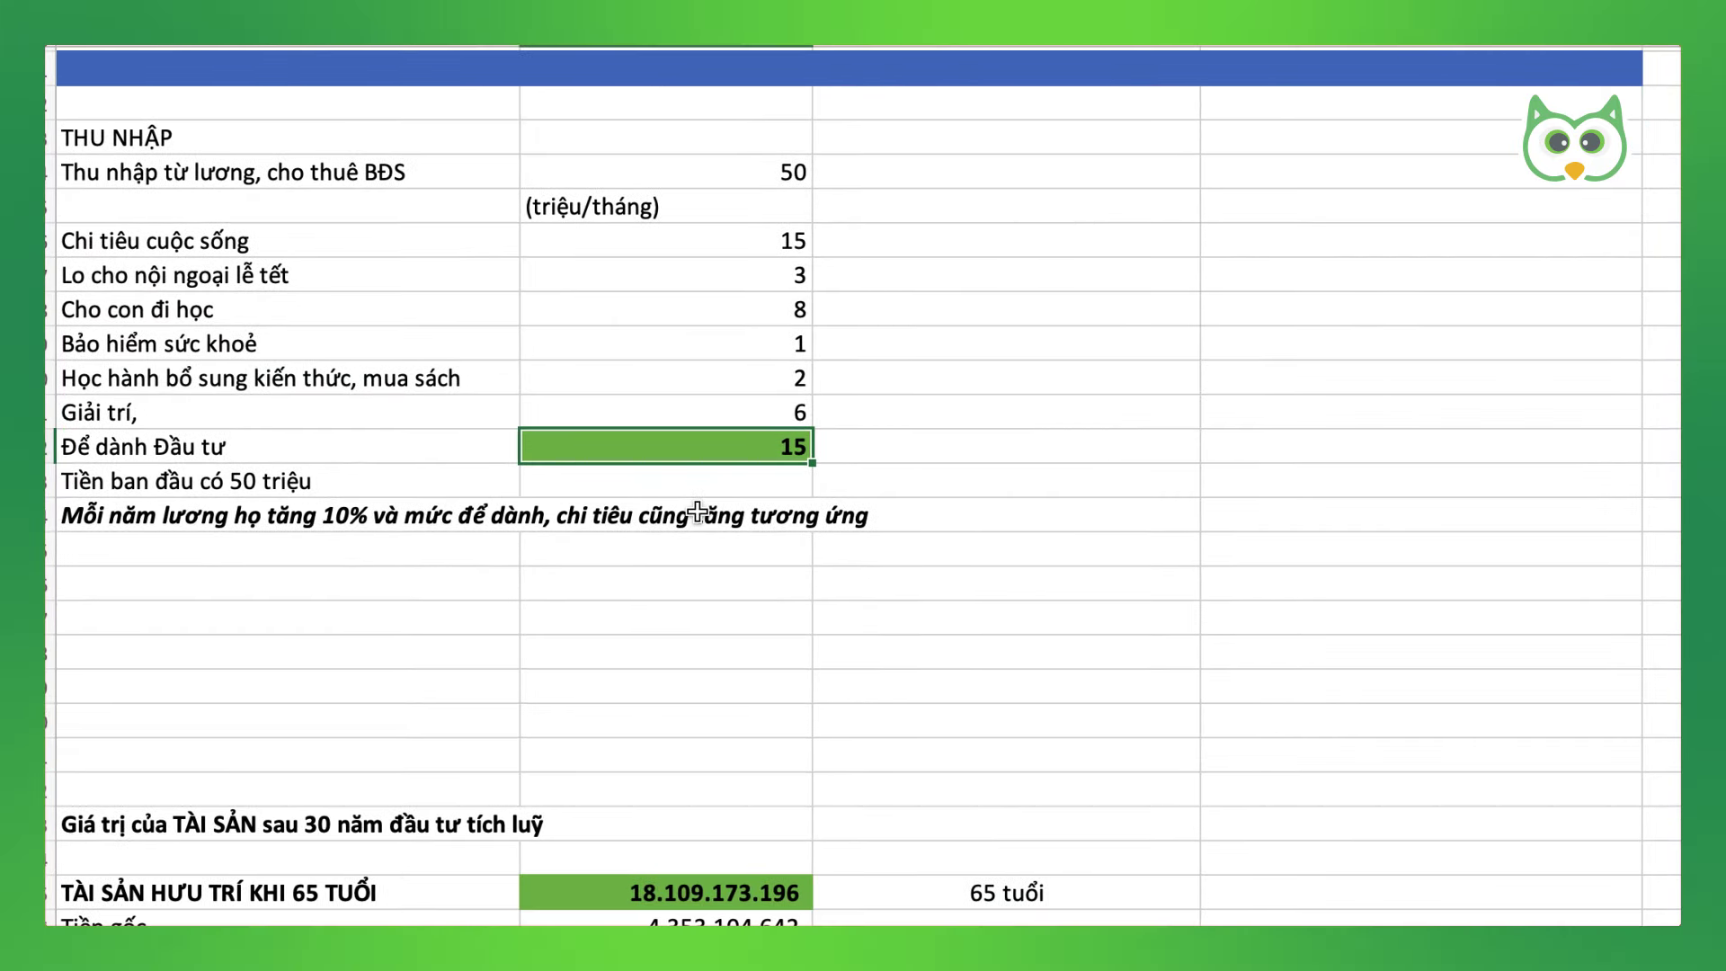
{"action": "left_click", "coordinate": [361, 514]}
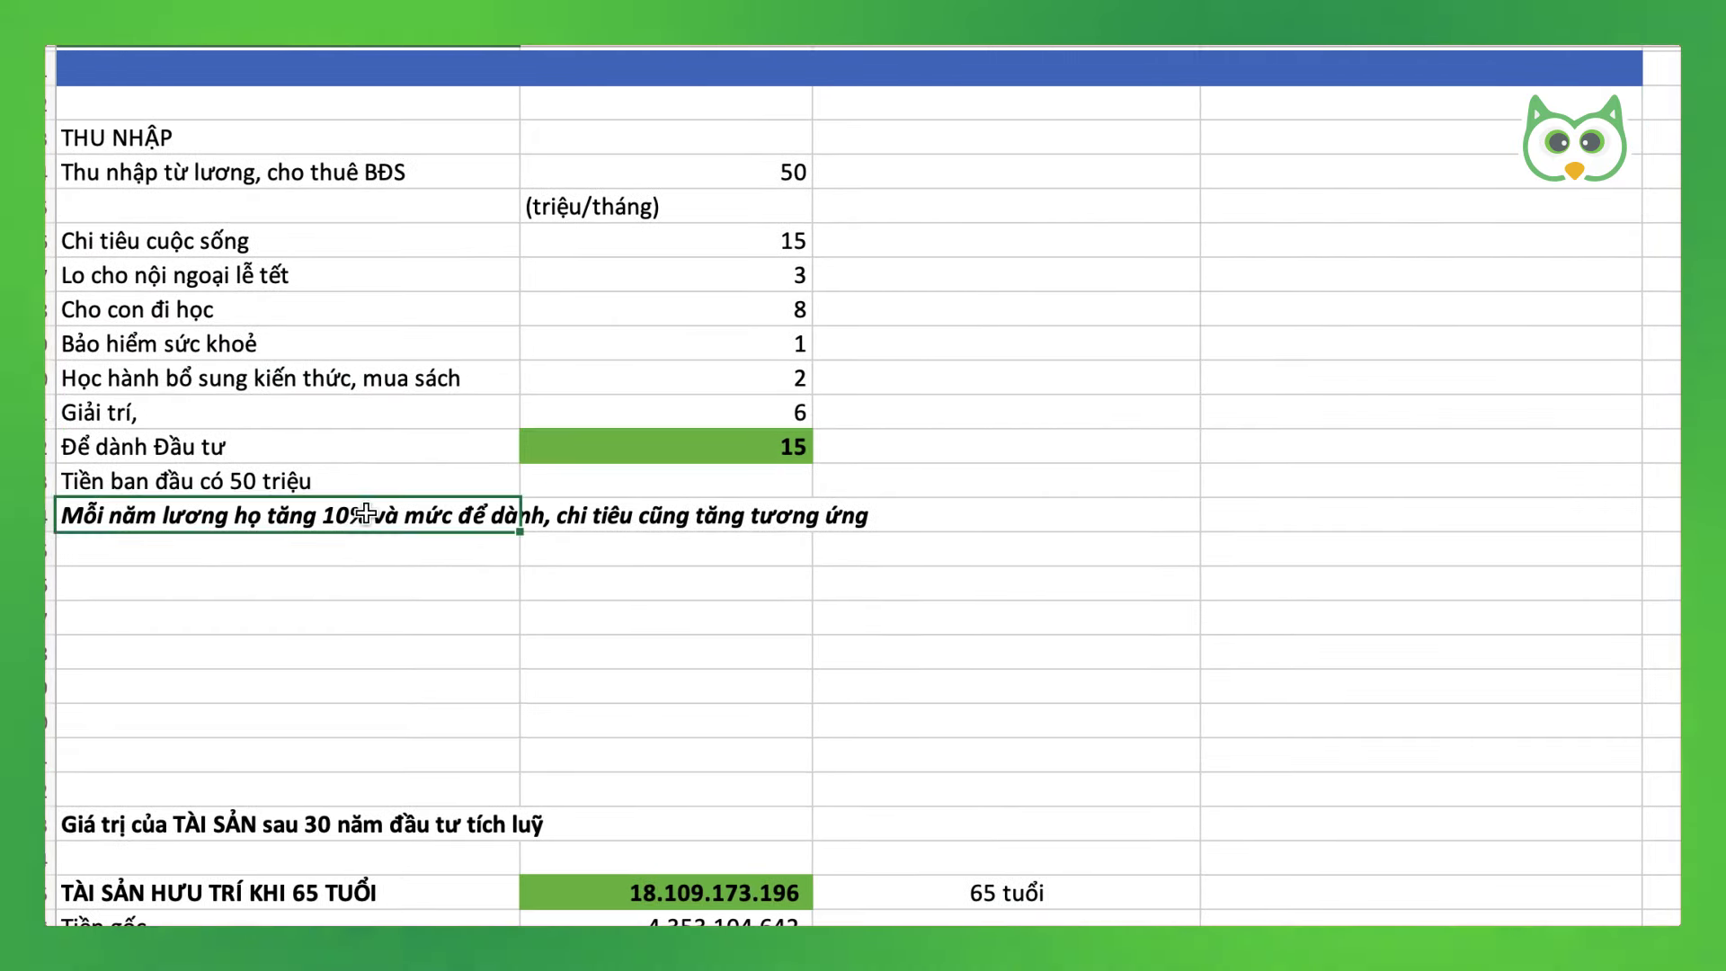
Step: Examine the initial capital and the first two yearly contributions in the retirement projection table
{"action": "scroll", "coordinate": [612, 605], "scroll_direction": "down", "scroll_amount": 10}
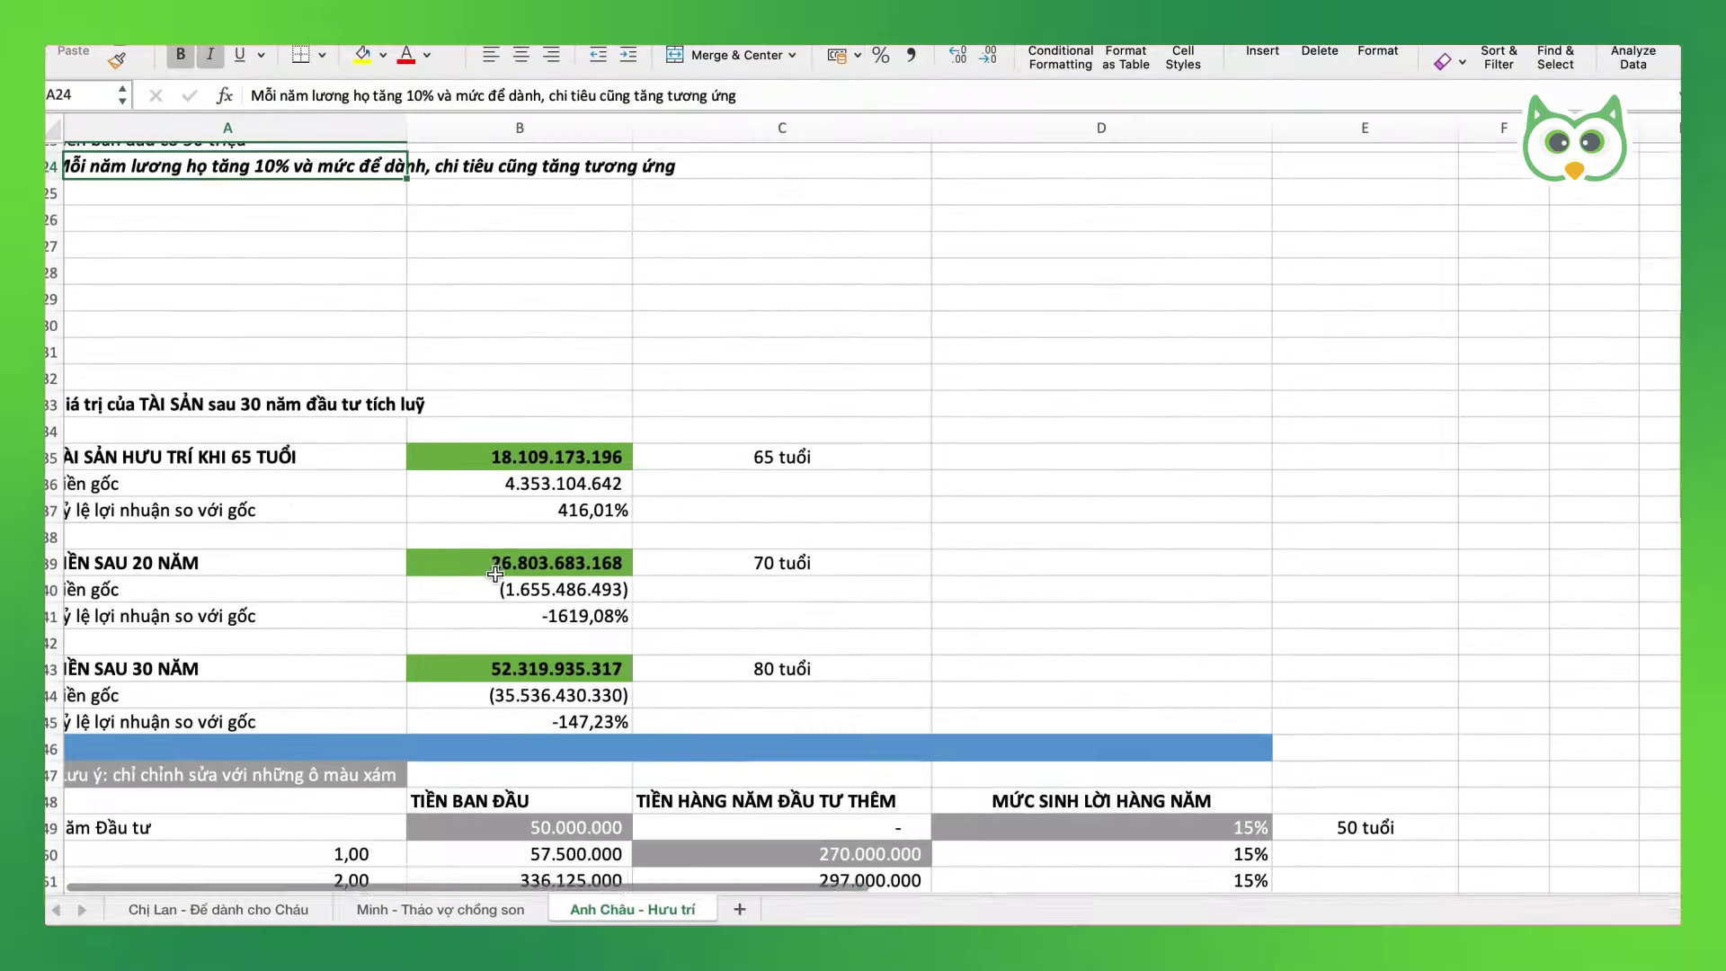
{"action": "scroll", "coordinate": [615, 605], "scroll_direction": "down", "scroll_amount": 10}
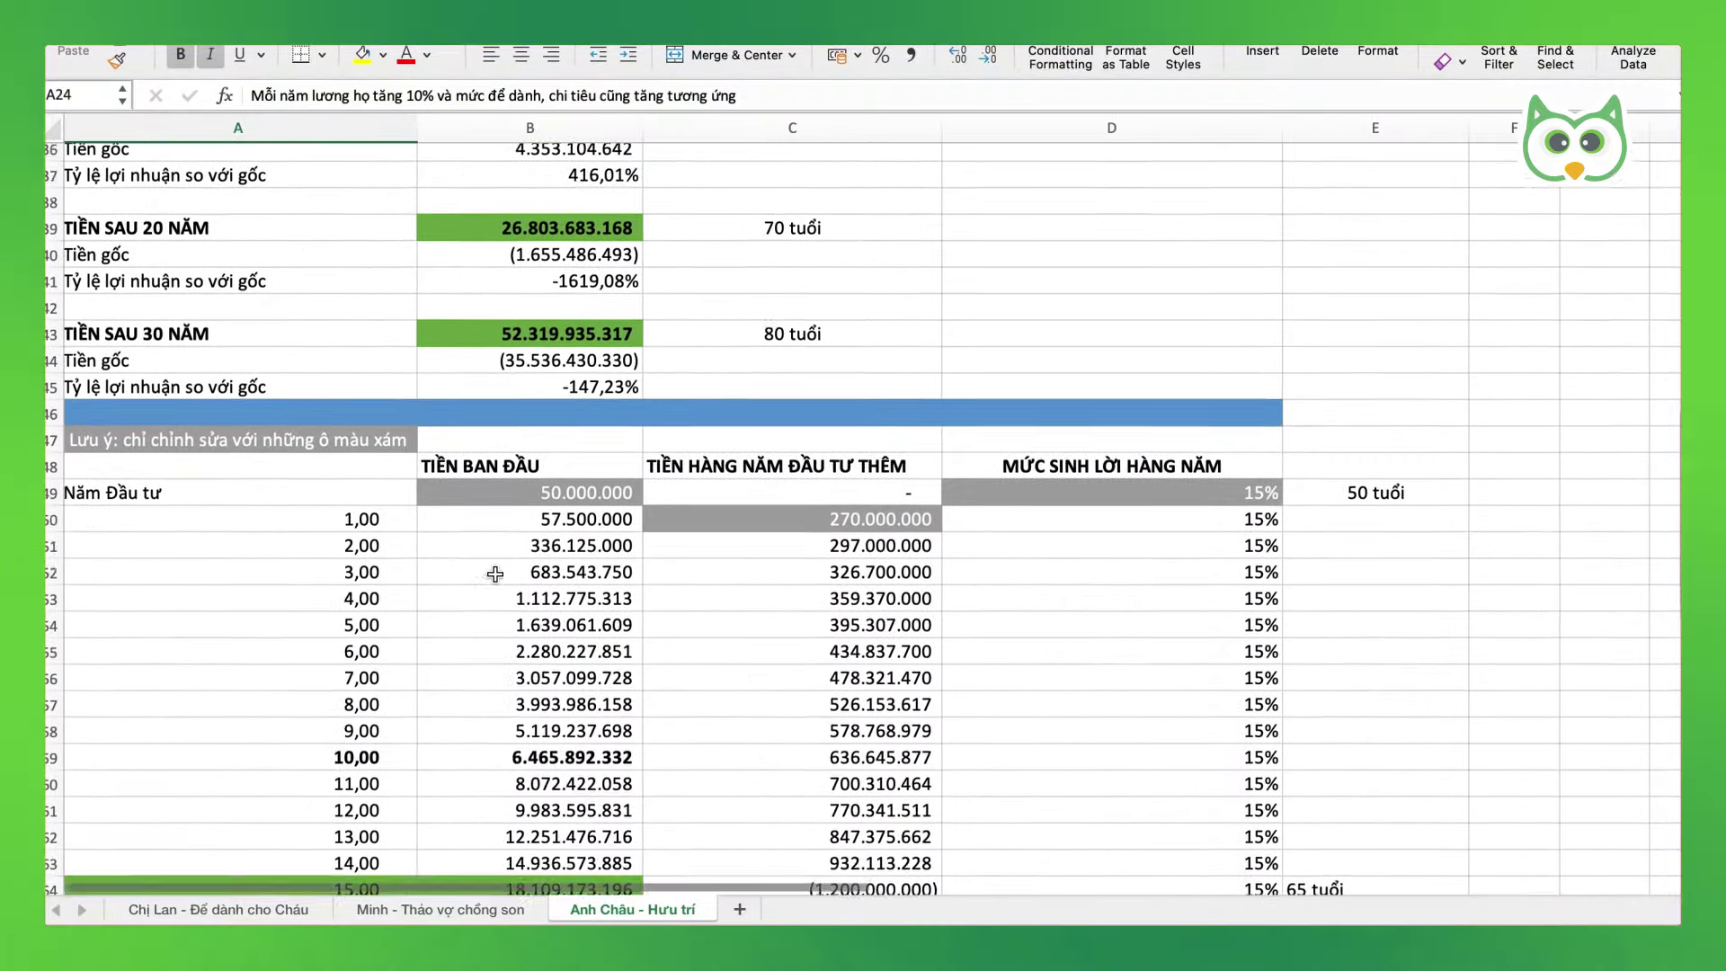
{"action": "scroll", "coordinate": [495, 574], "scroll_direction": "down", "scroll_amount": 10}
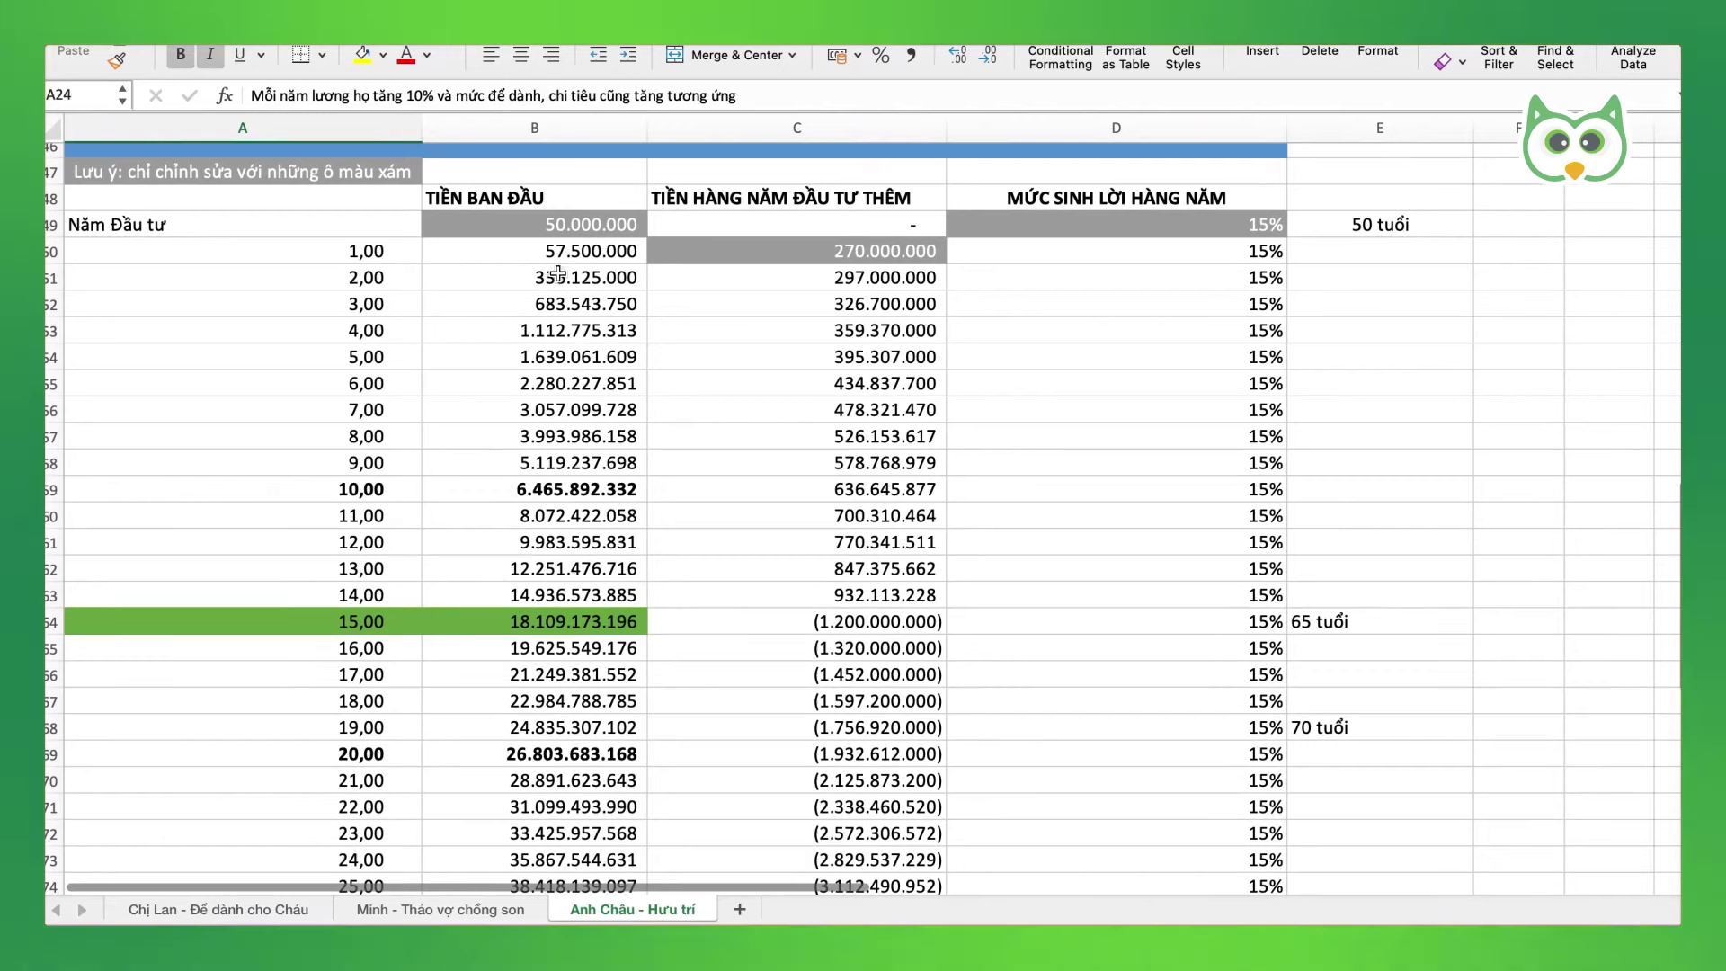
{"action": "left_click", "coordinate": [621, 229]}
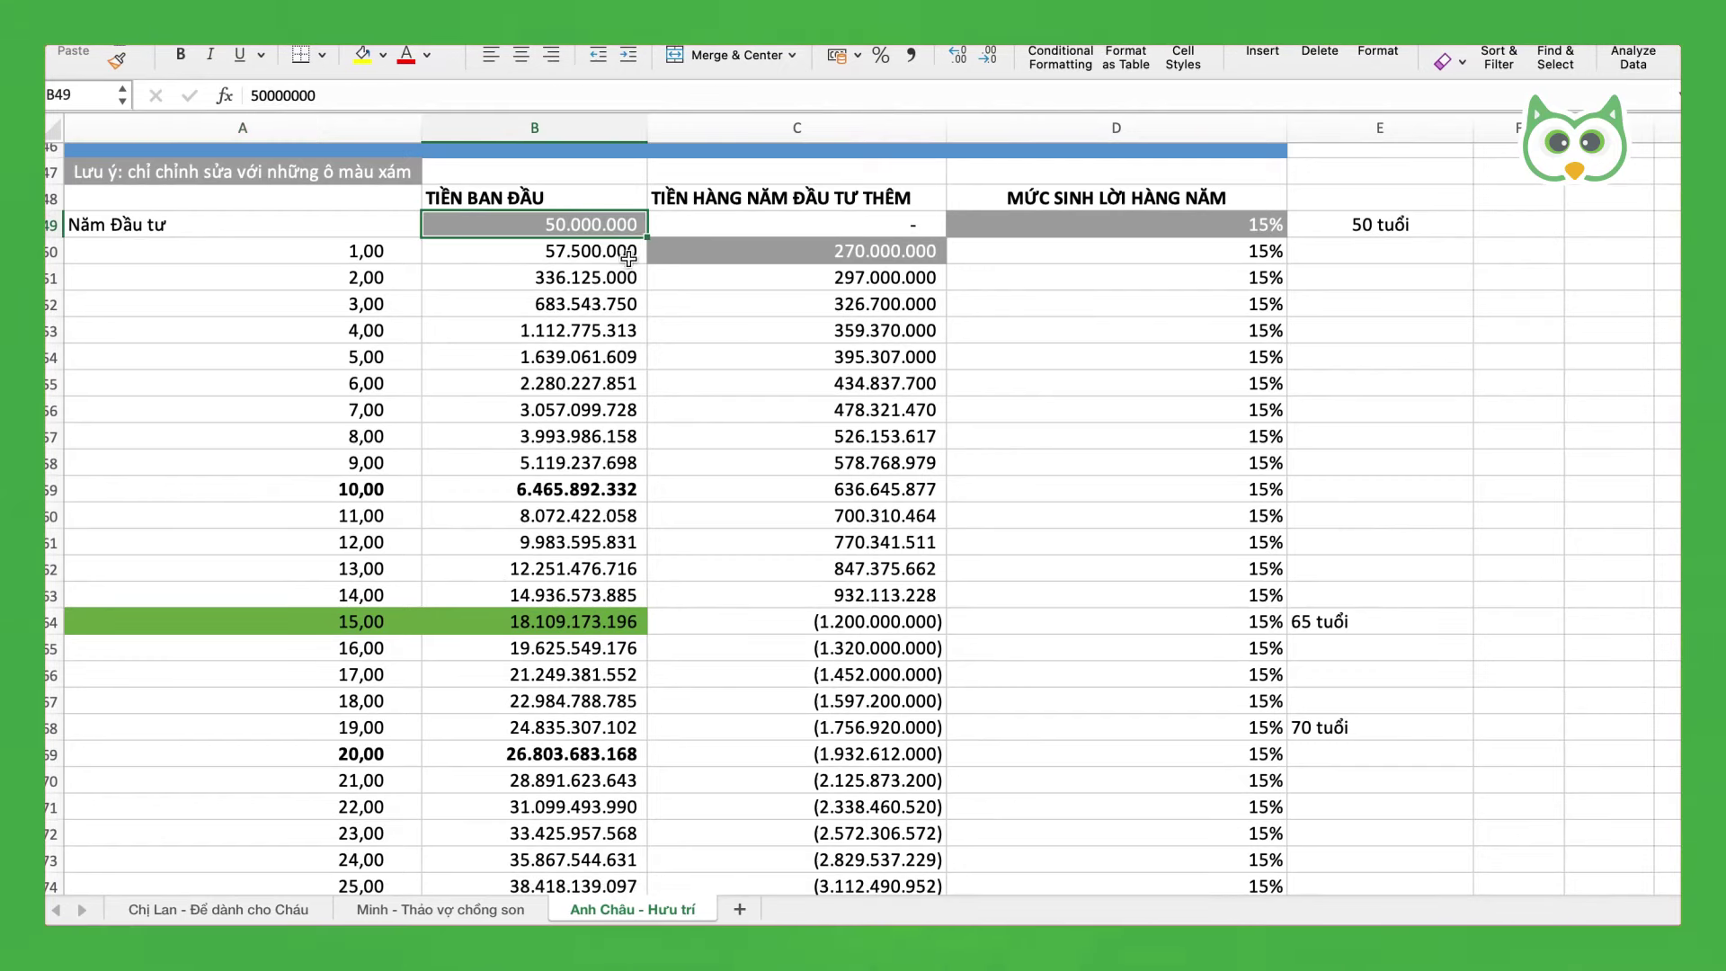
{"action": "left_click", "coordinate": [788, 246]}
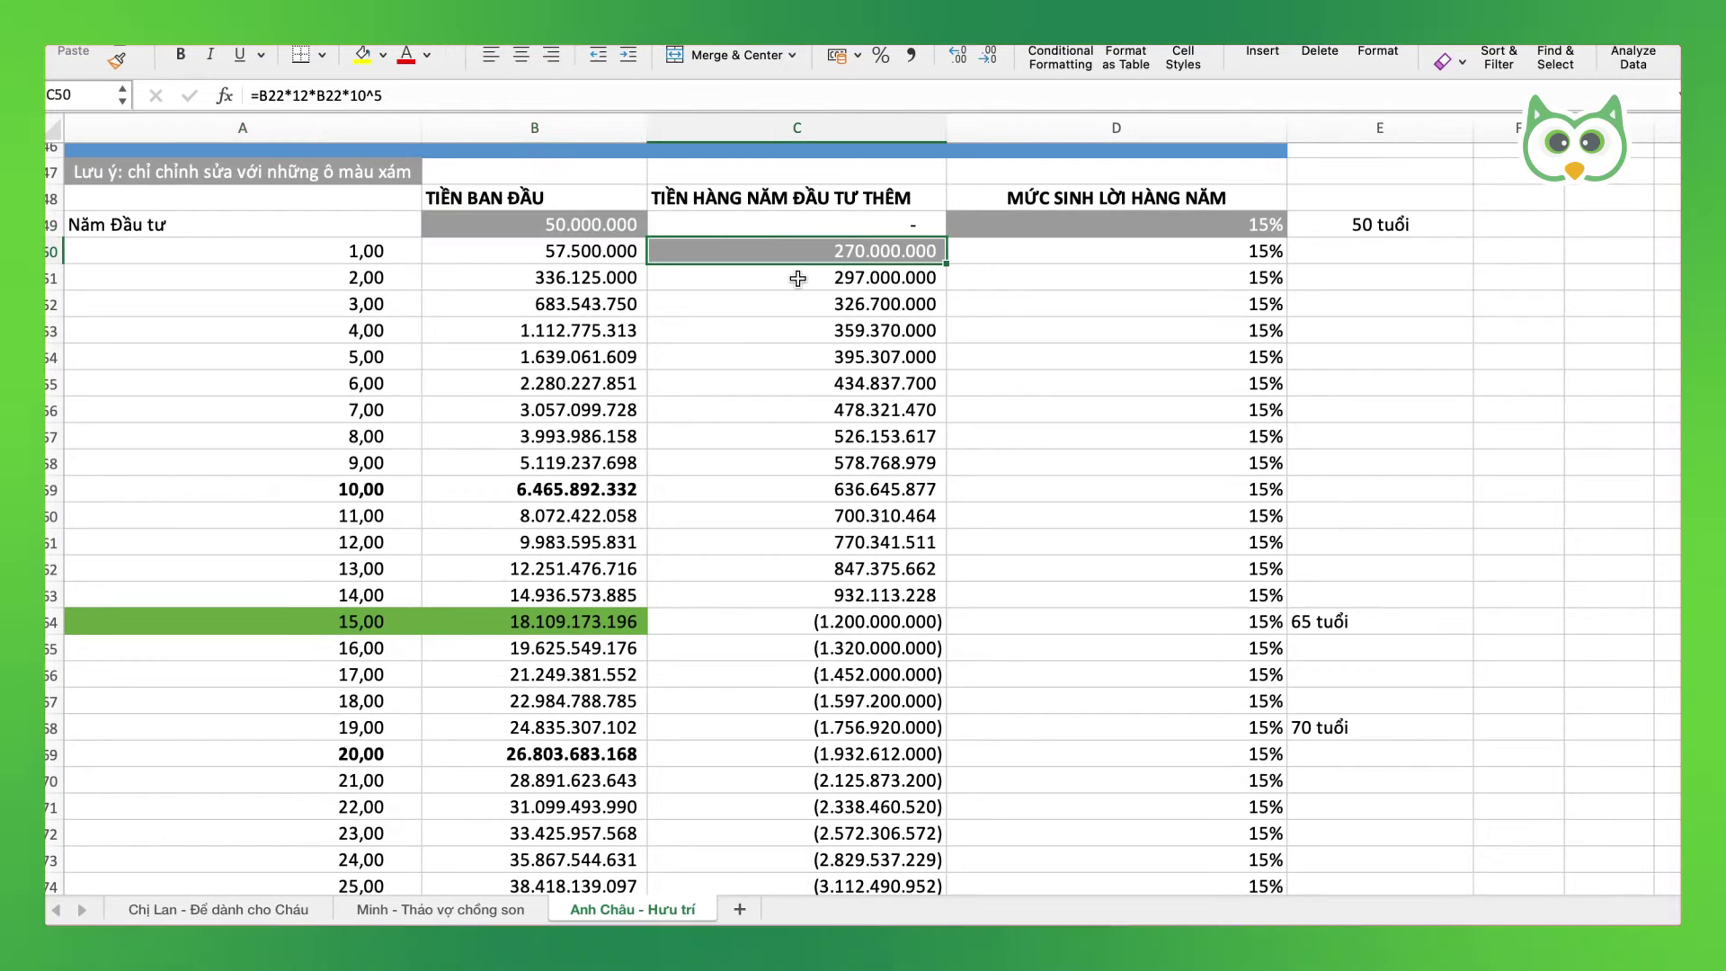
{"action": "left_click", "coordinate": [797, 281]}
{"action": "left_click", "coordinate": [831, 259]}
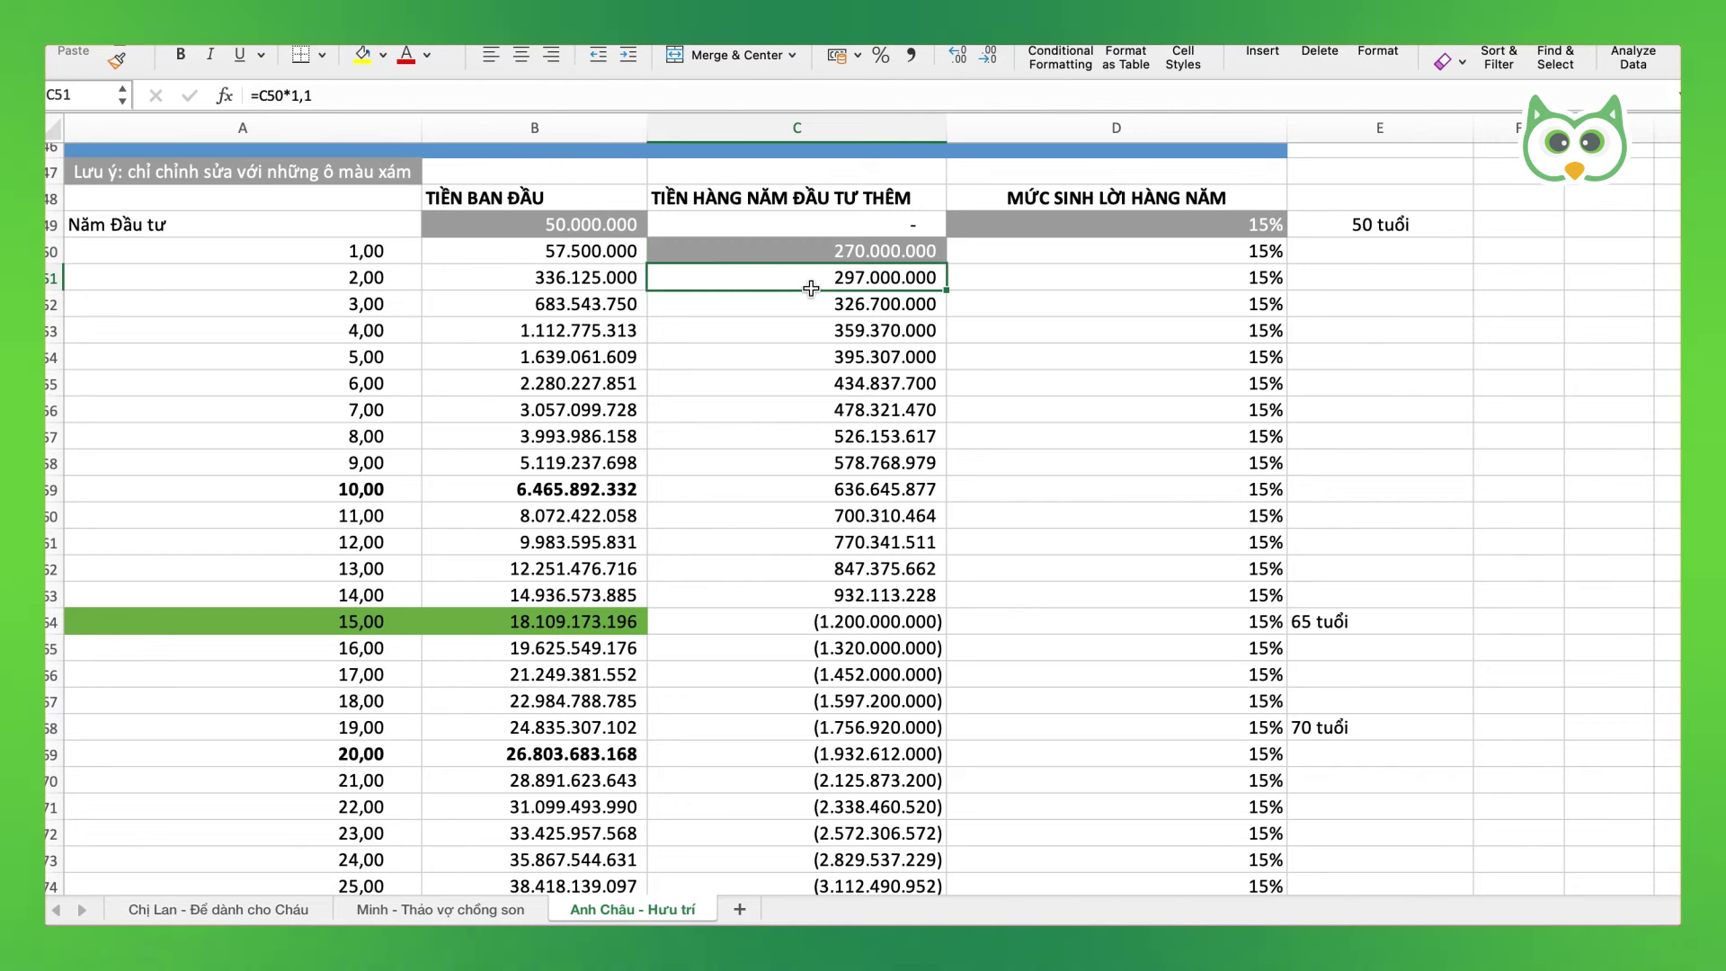
Step: Follow the accumulated balances in the projection table from the second year up to age 65
{"action": "left_click", "coordinate": [546, 279]}
{"action": "left_click", "coordinate": [575, 304]}
{"action": "left_click", "coordinate": [589, 272]}
{"action": "left_click", "coordinate": [566, 383]}
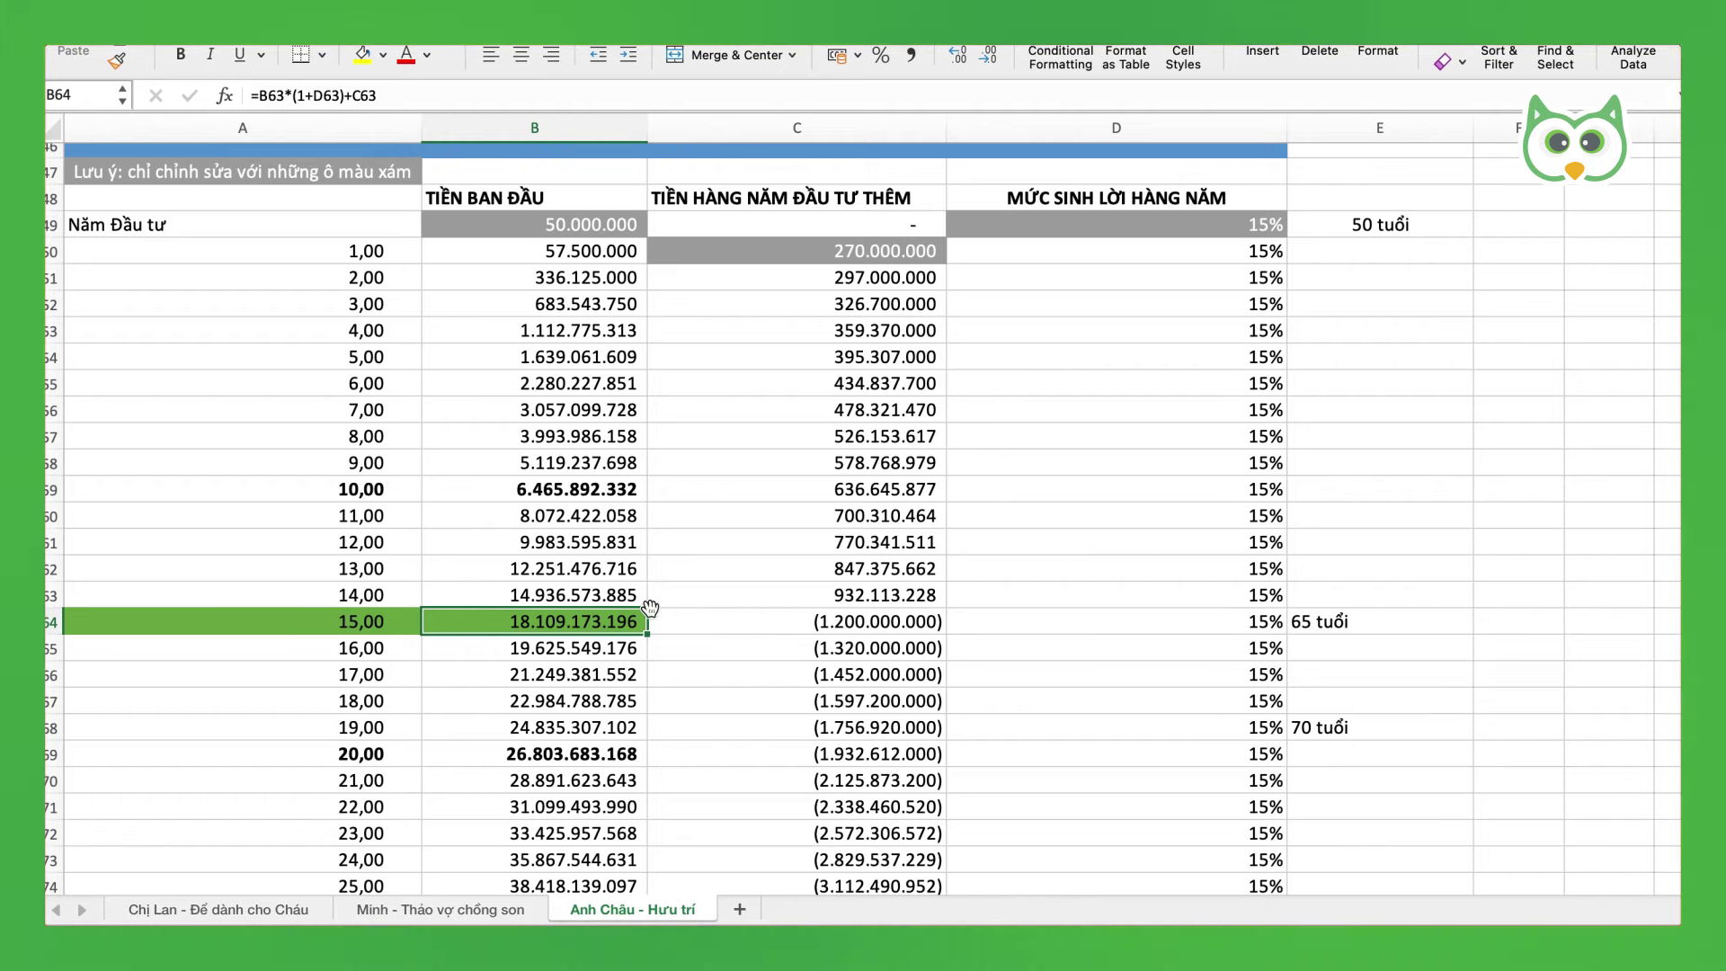
Step: Examine the yearly withdrawals and their formulas from year 15 through year 19 of the projection
{"action": "scroll", "coordinate": [649, 609], "scroll_direction": "down", "scroll_amount": 2}
{"action": "left_click", "coordinate": [845, 567]}
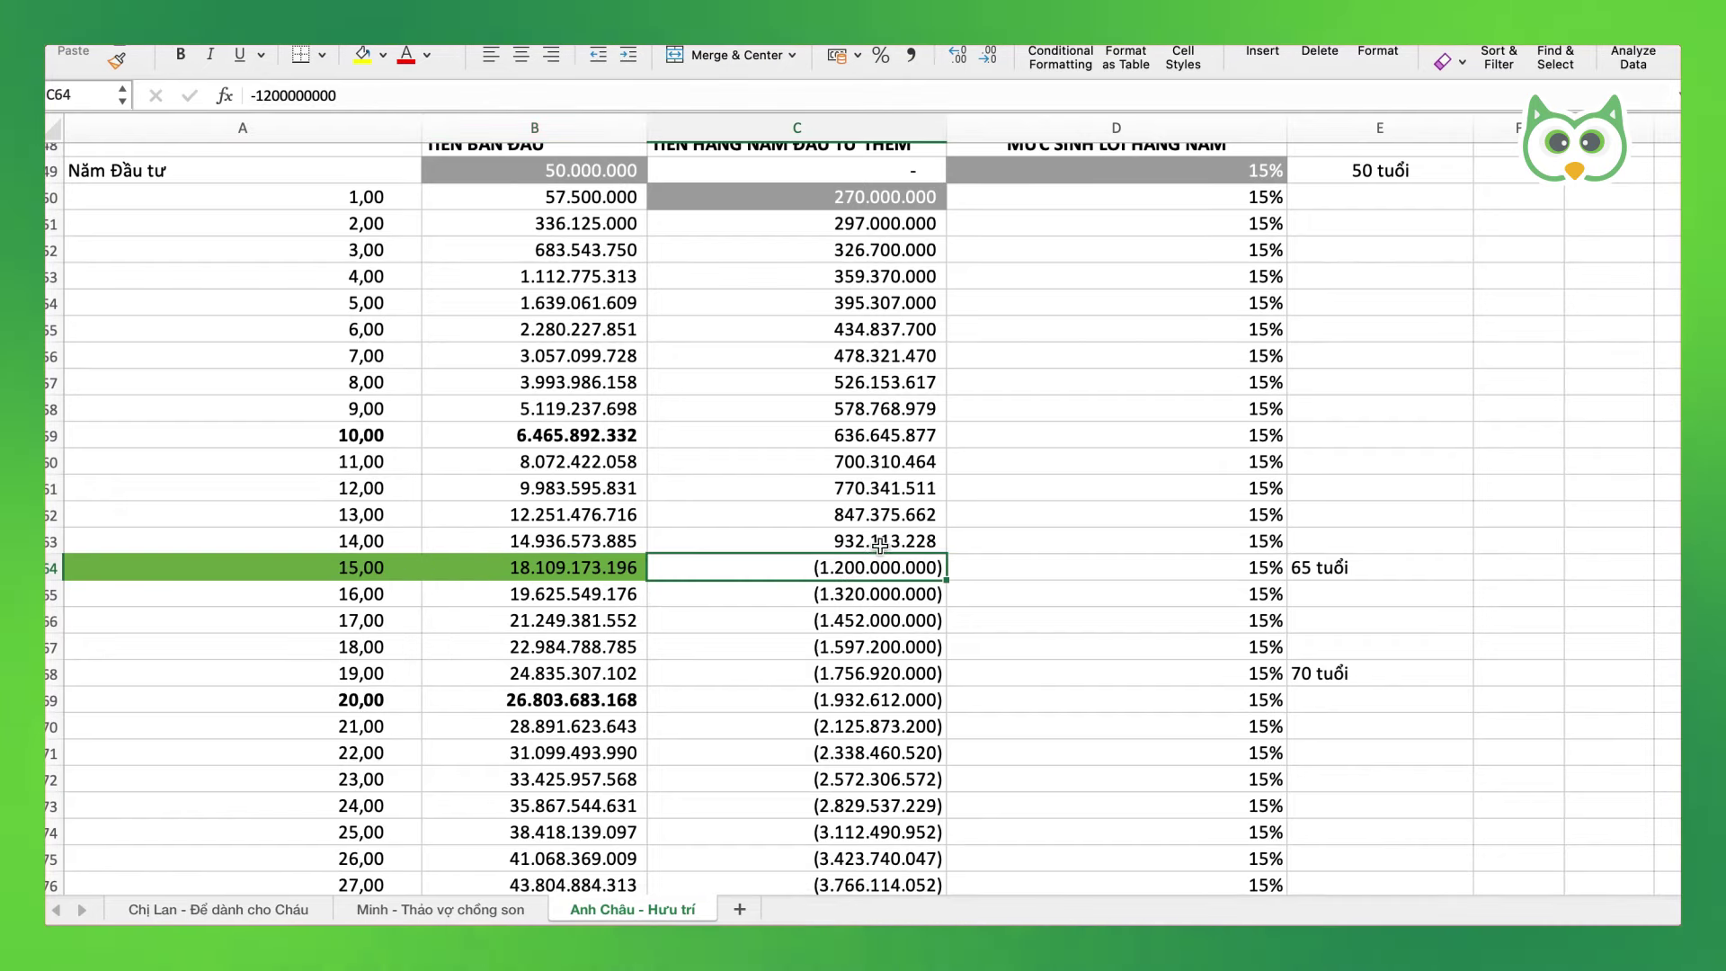
{"action": "scroll", "coordinate": [880, 545], "scroll_direction": "down", "scroll_amount": 2}
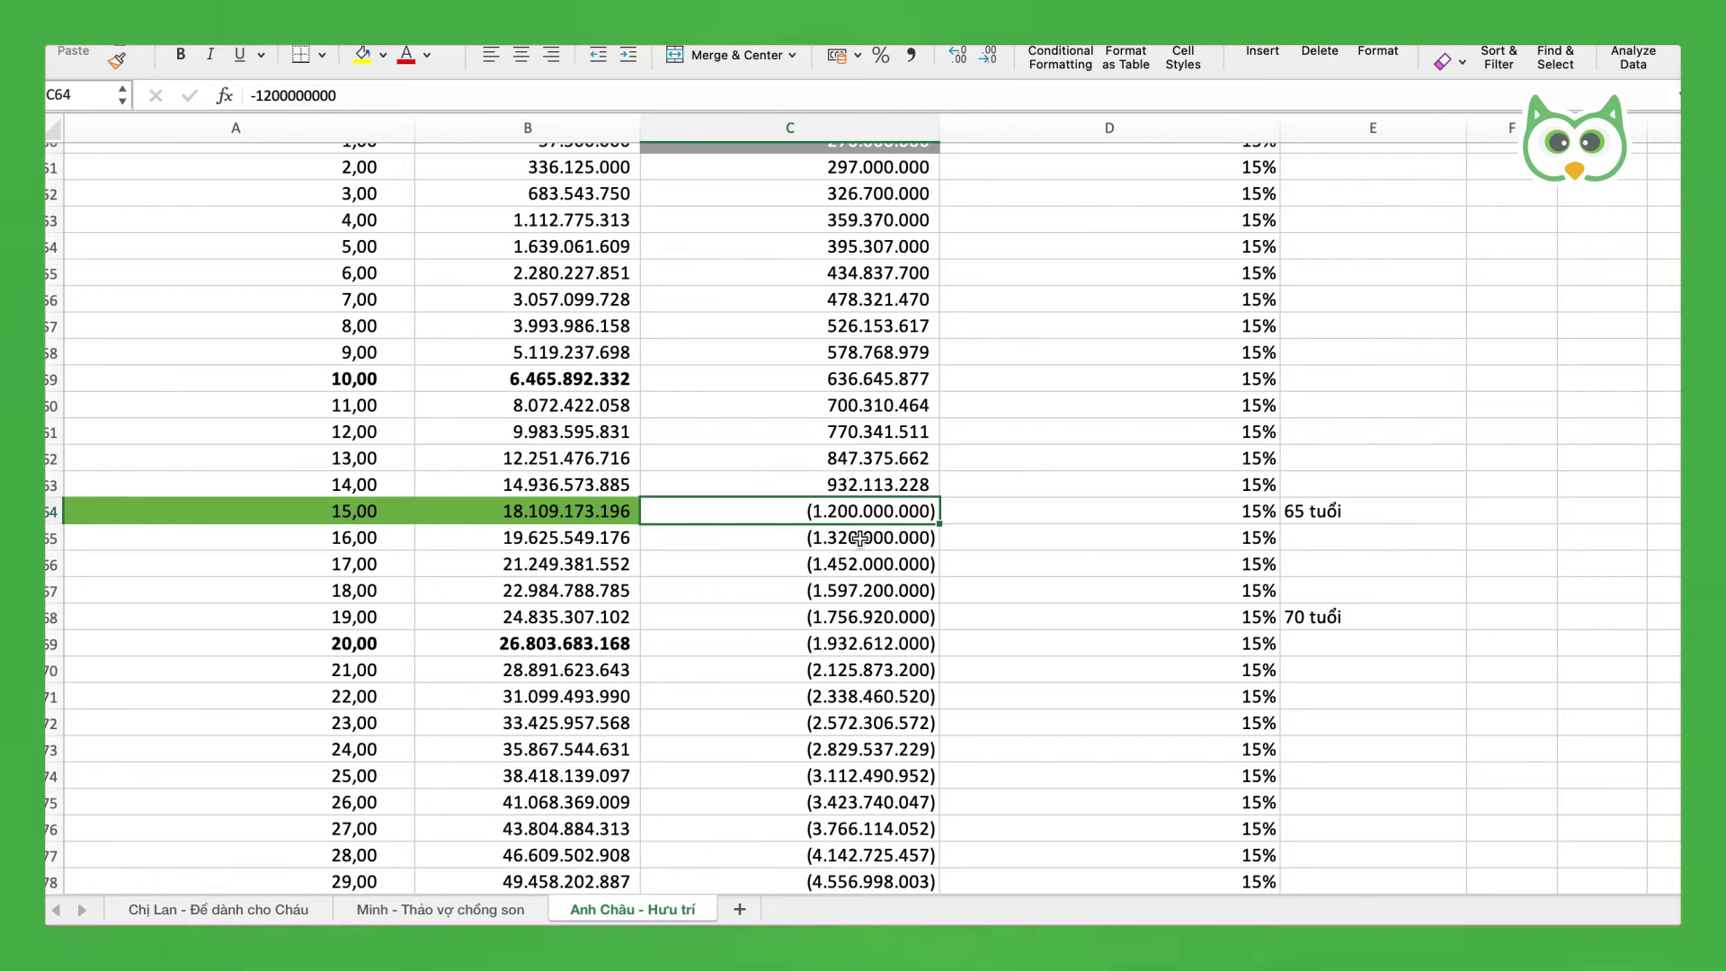
{"action": "left_click", "coordinate": [860, 538]}
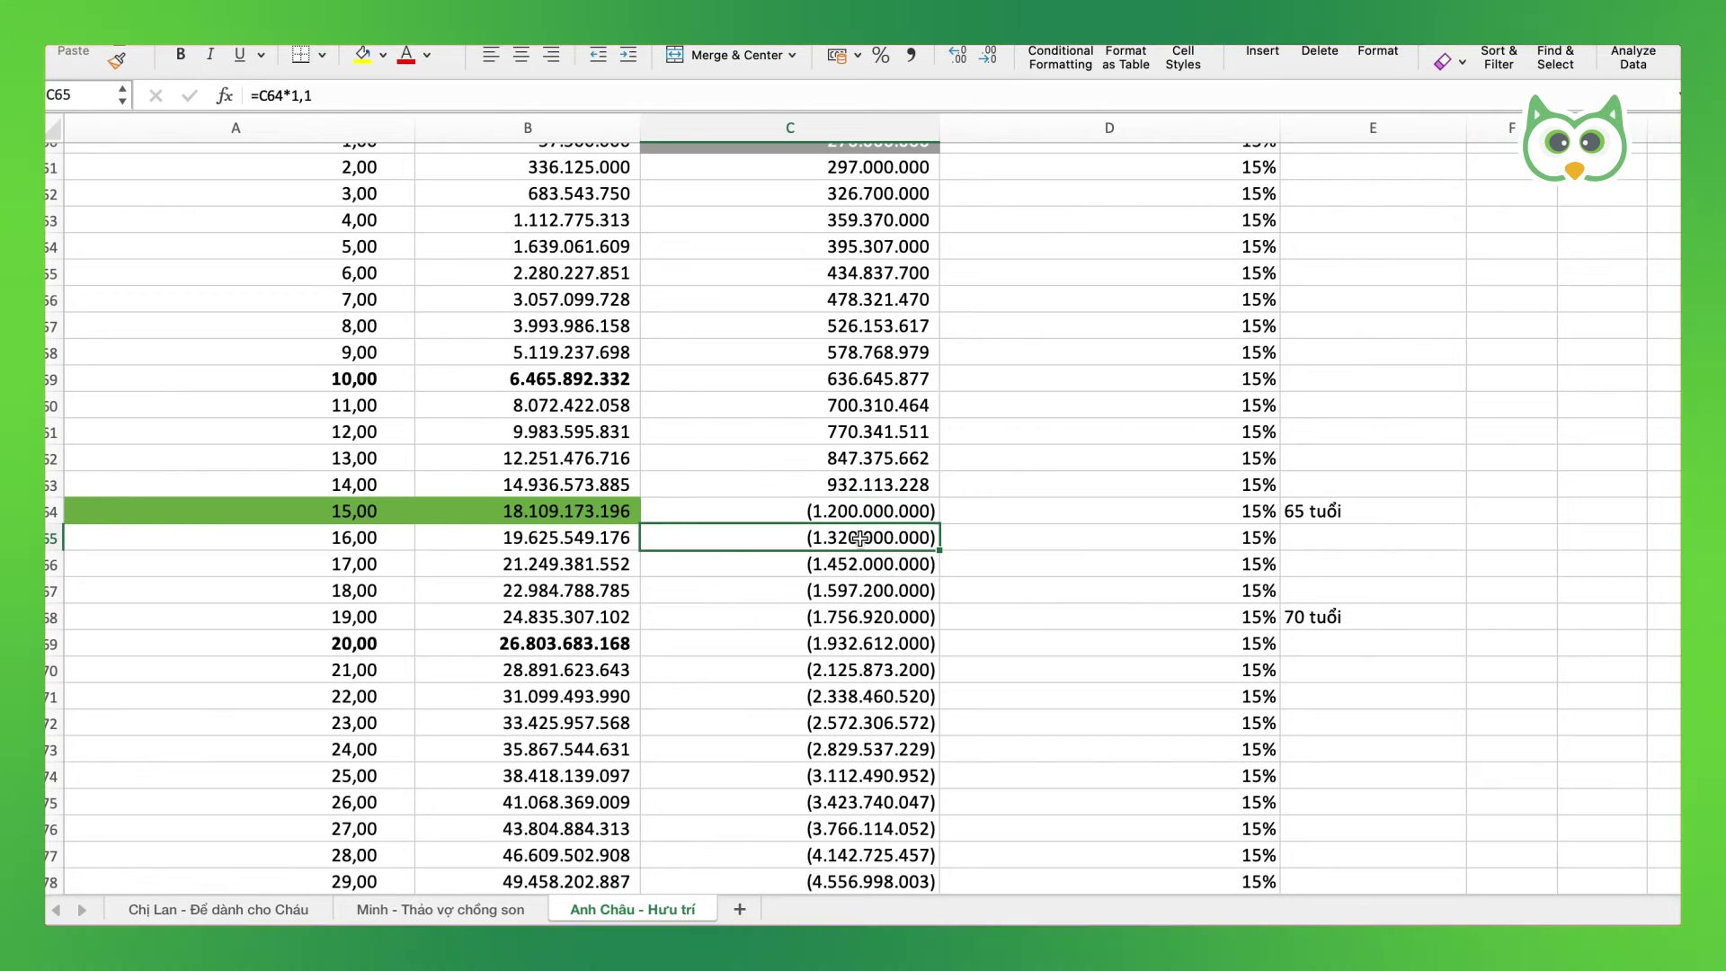
{"action": "left_click", "coordinate": [846, 563]}
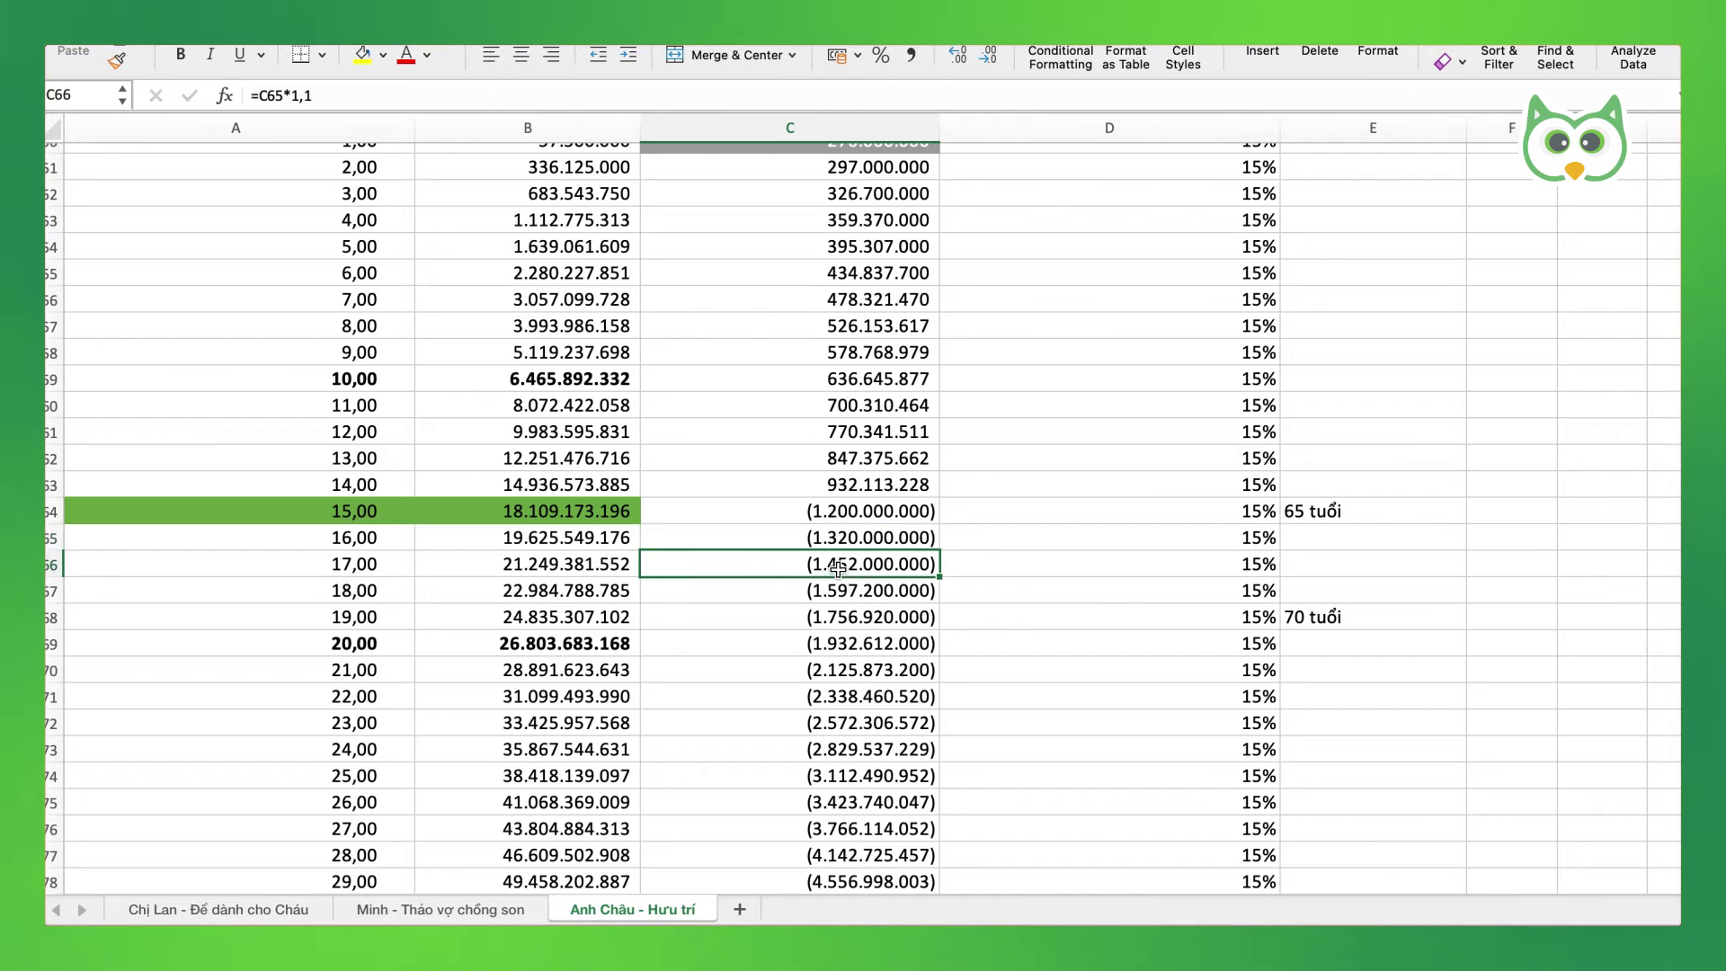
{"action": "left_click", "coordinate": [850, 591]}
{"action": "left_click", "coordinate": [852, 619]}
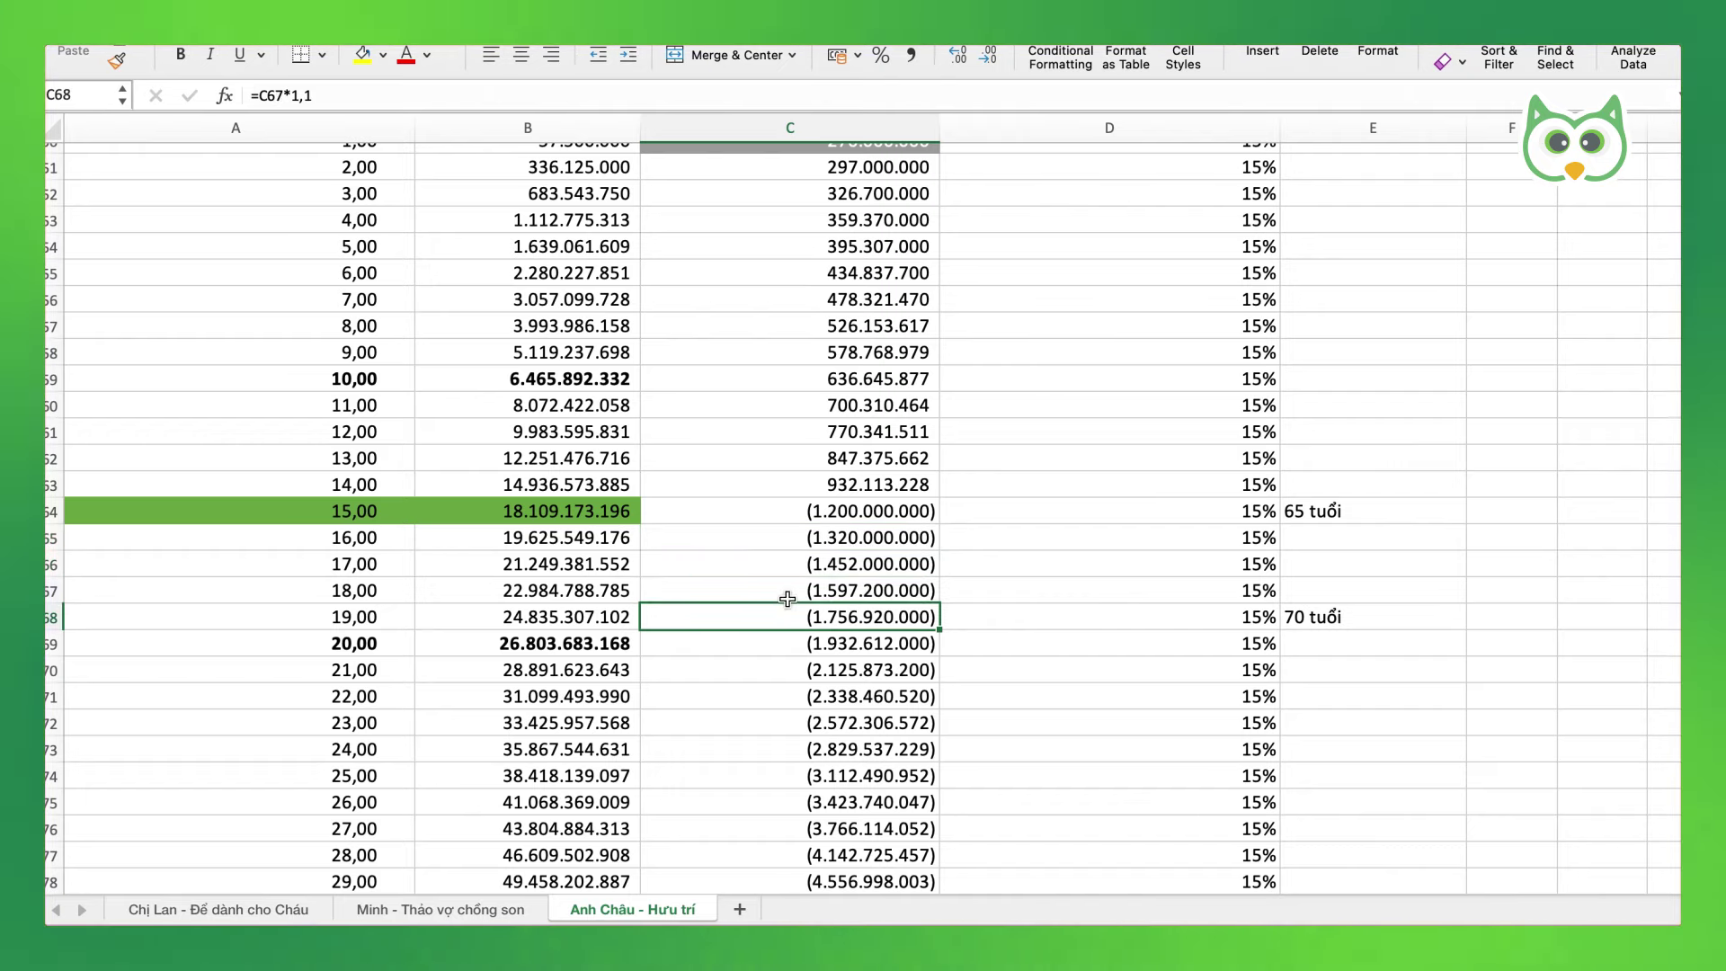
Step: Compare the accumulated balance at age 65 with that year's withdrawal
{"action": "scroll", "coordinate": [800, 616], "scroll_direction": "down", "scroll_amount": 3}
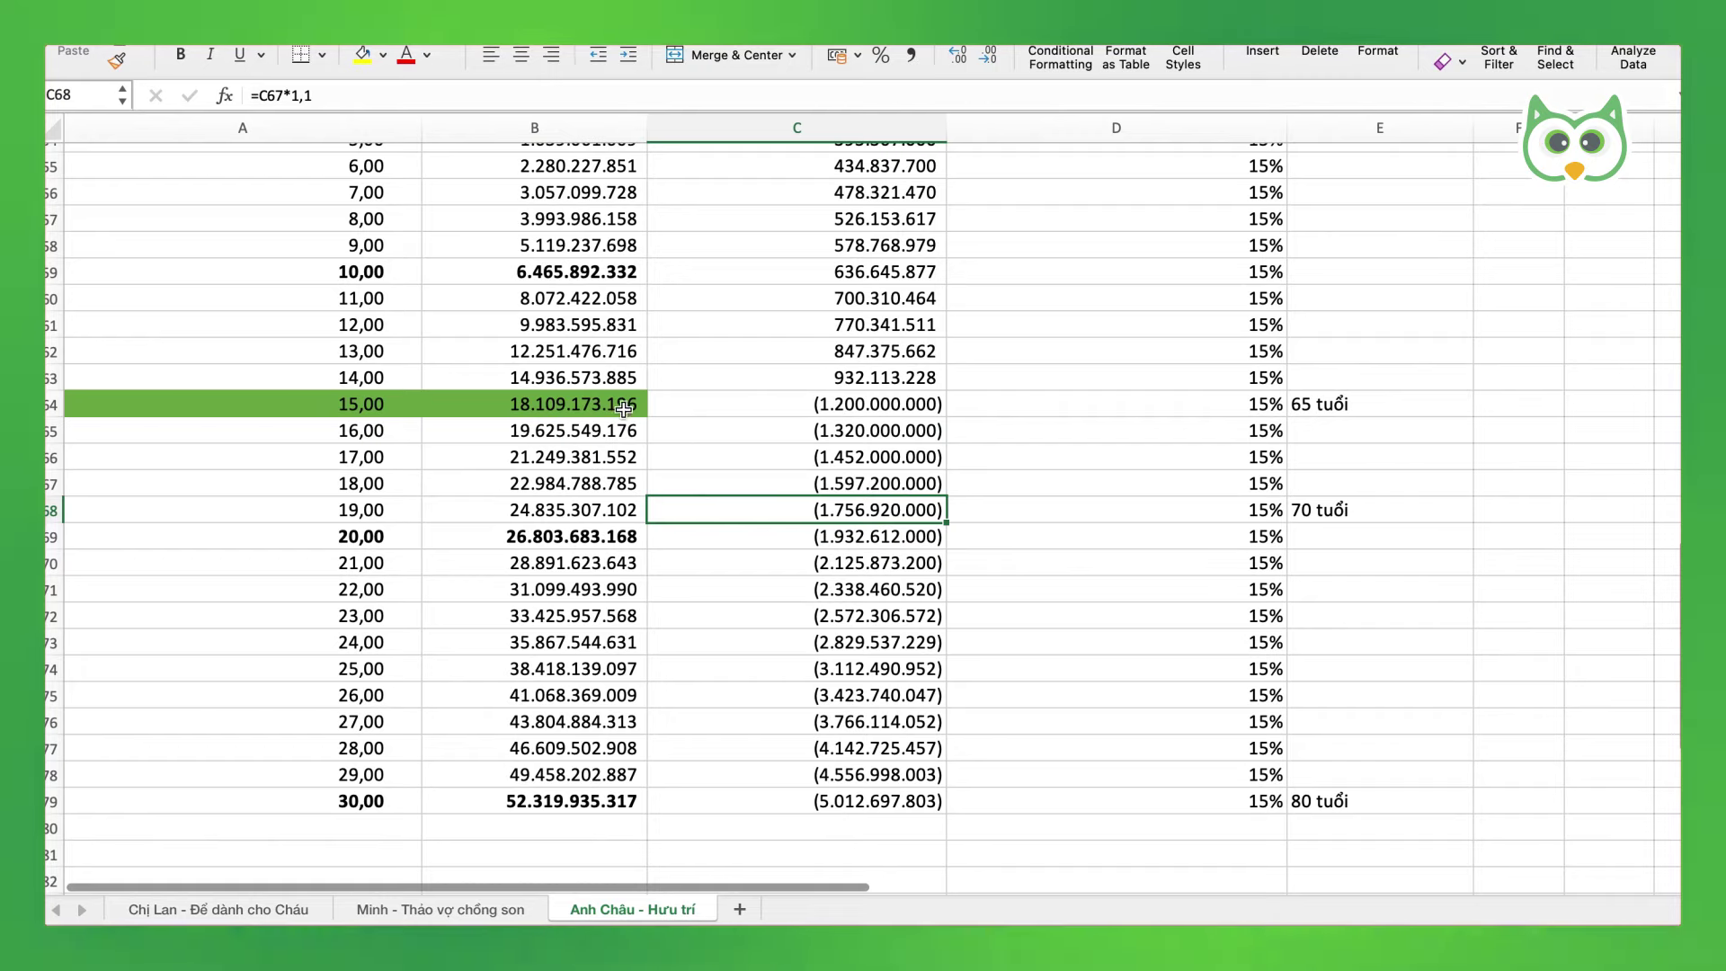
{"action": "left_click", "coordinate": [593, 404]}
{"action": "left_click", "coordinate": [856, 404]}
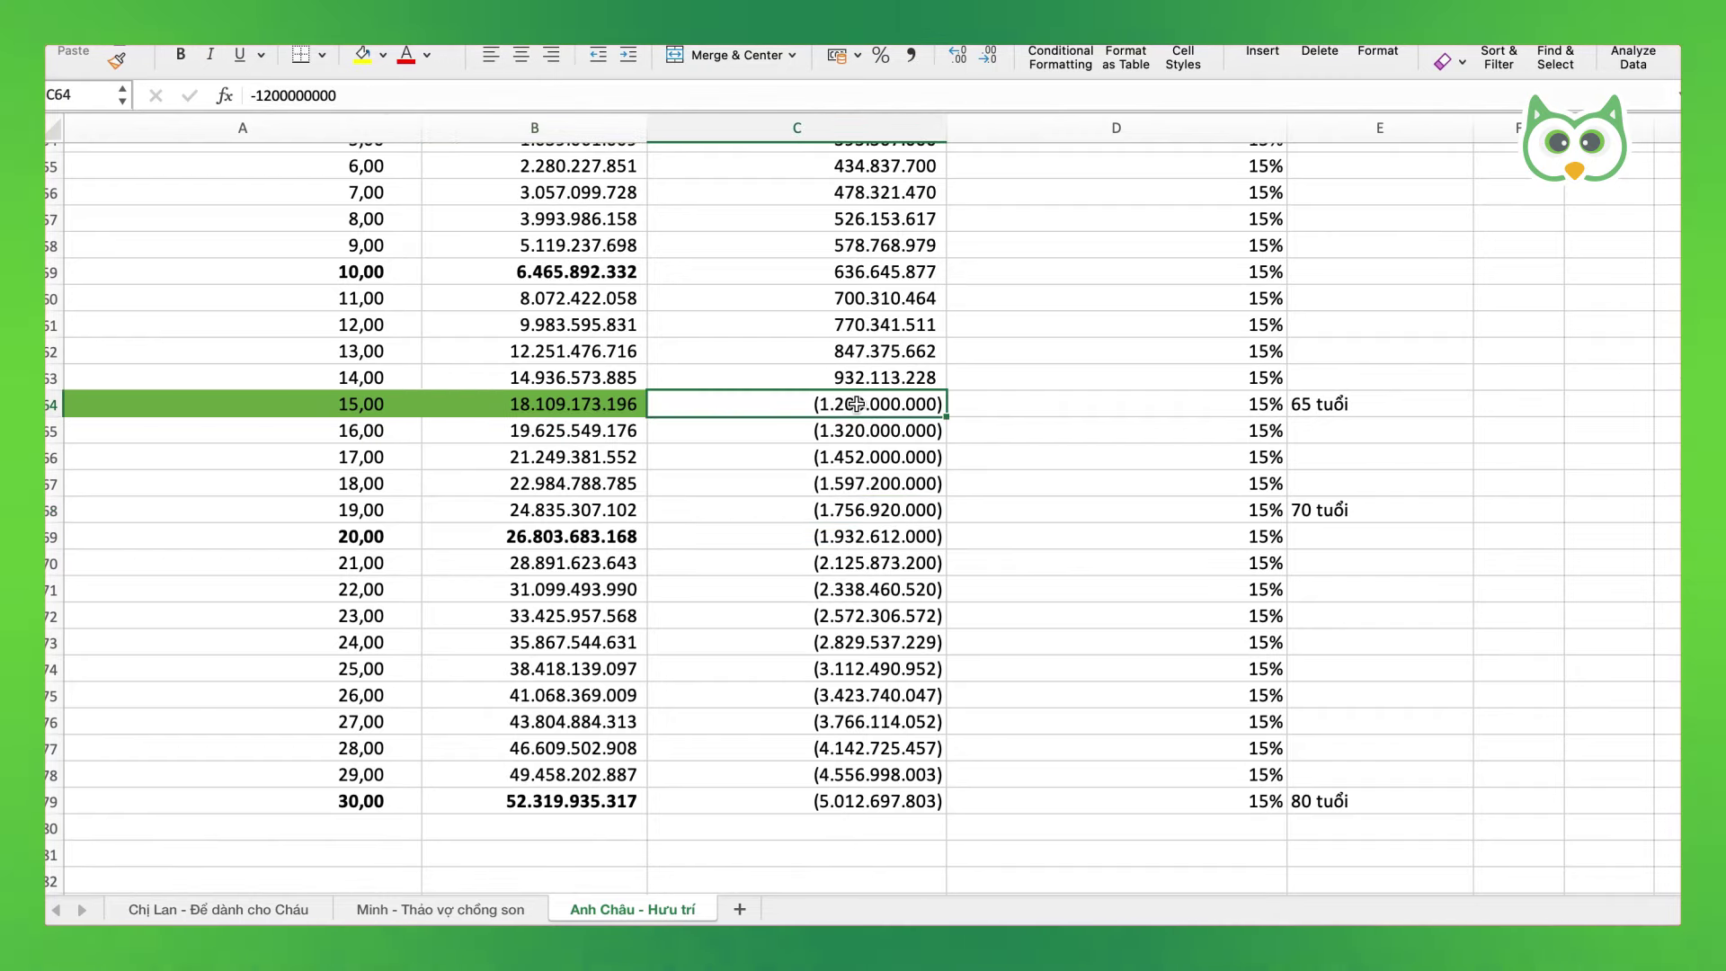
Step: Review the retirement goals for travel, healthcare and monthly spending at the start of the sheet again
{"action": "scroll", "coordinate": [809, 454], "scroll_direction": "up", "scroll_amount": 15}
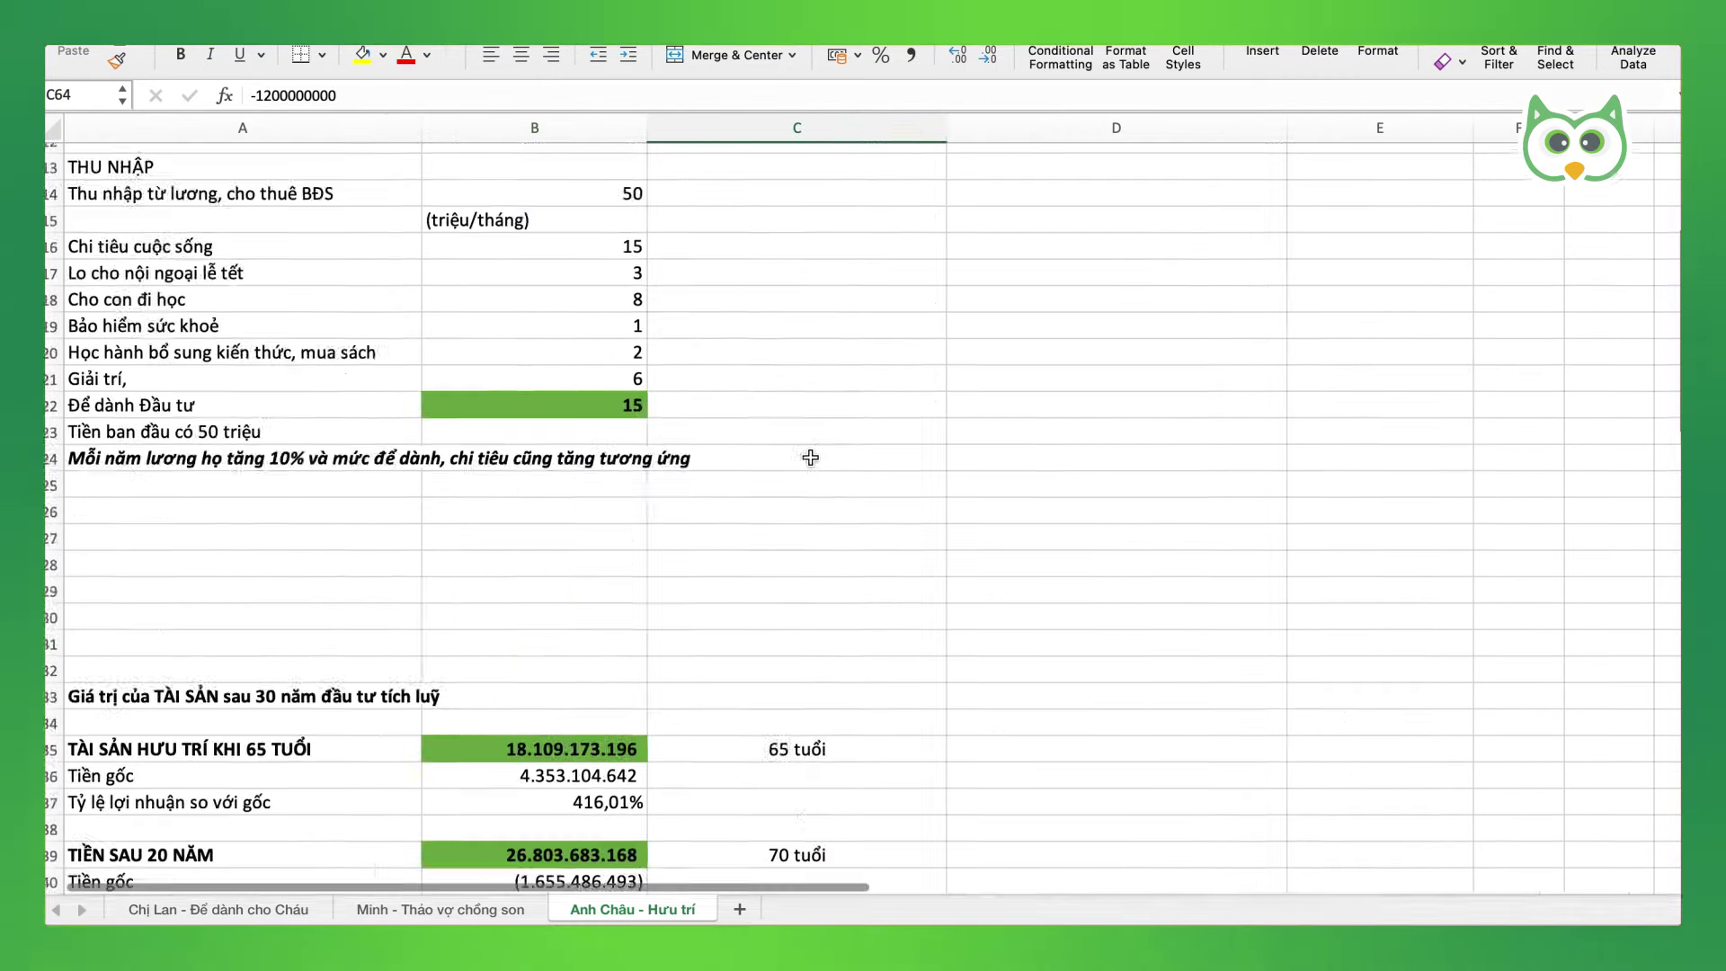
{"action": "left_click", "coordinate": [142, 325]}
{"action": "left_click", "coordinate": [141, 340]}
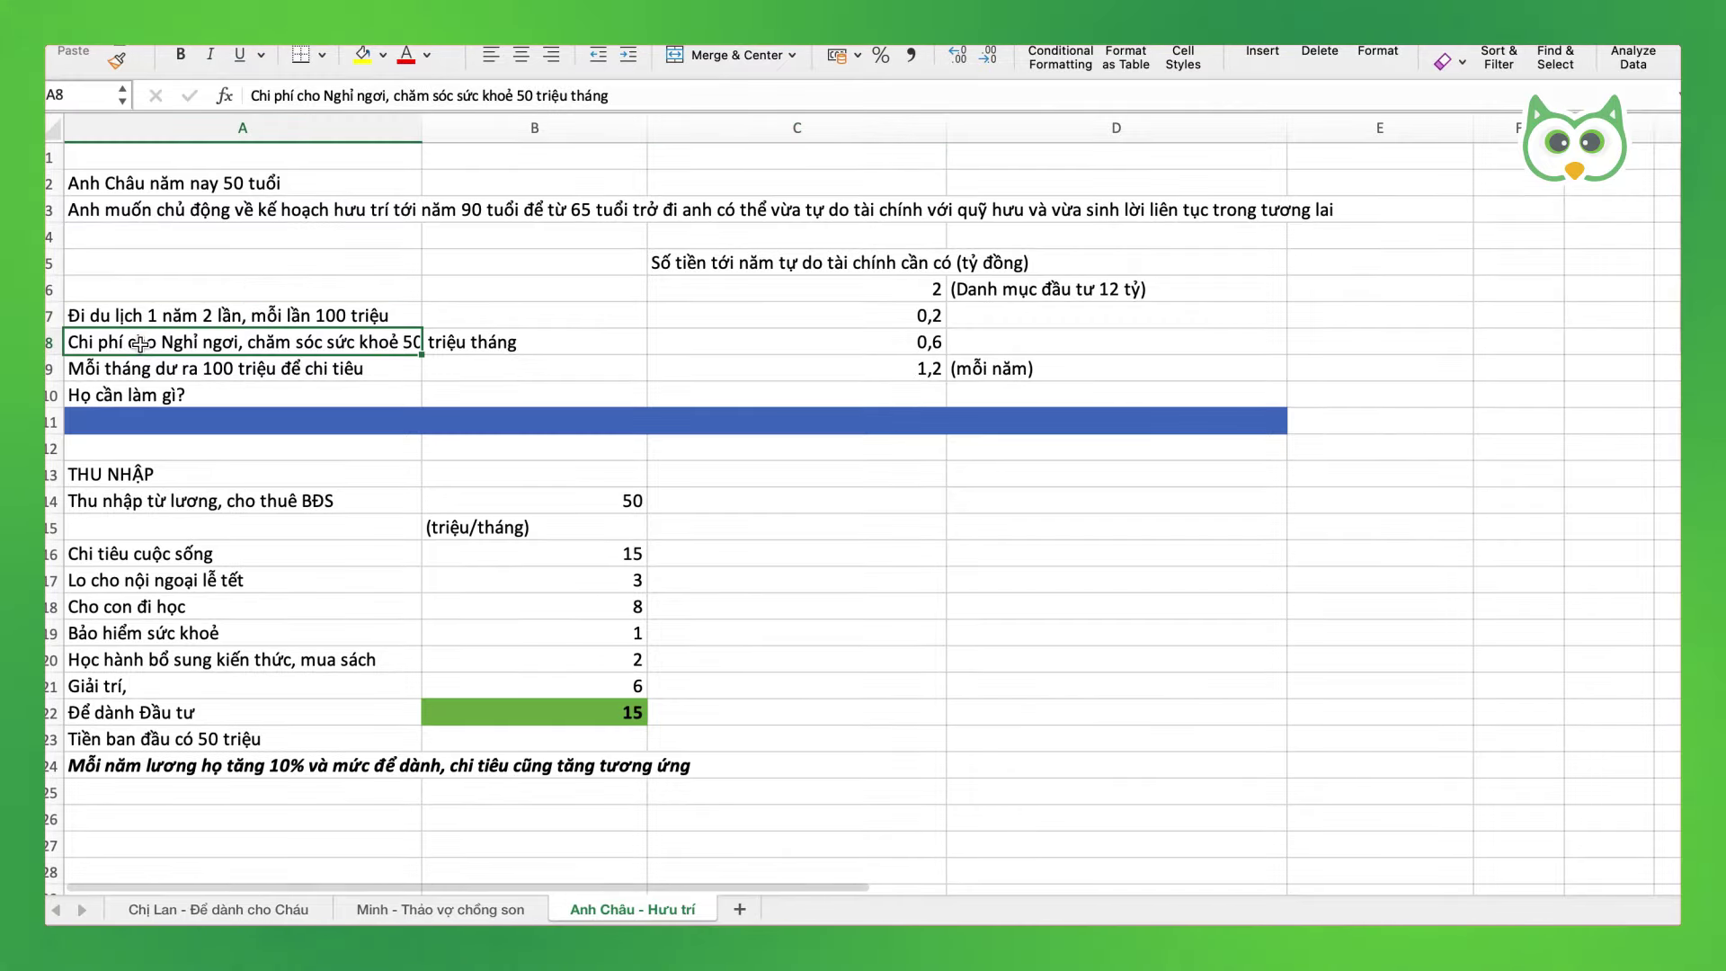
{"action": "left_click", "coordinate": [140, 365]}
{"action": "left_click", "coordinate": [143, 393]}
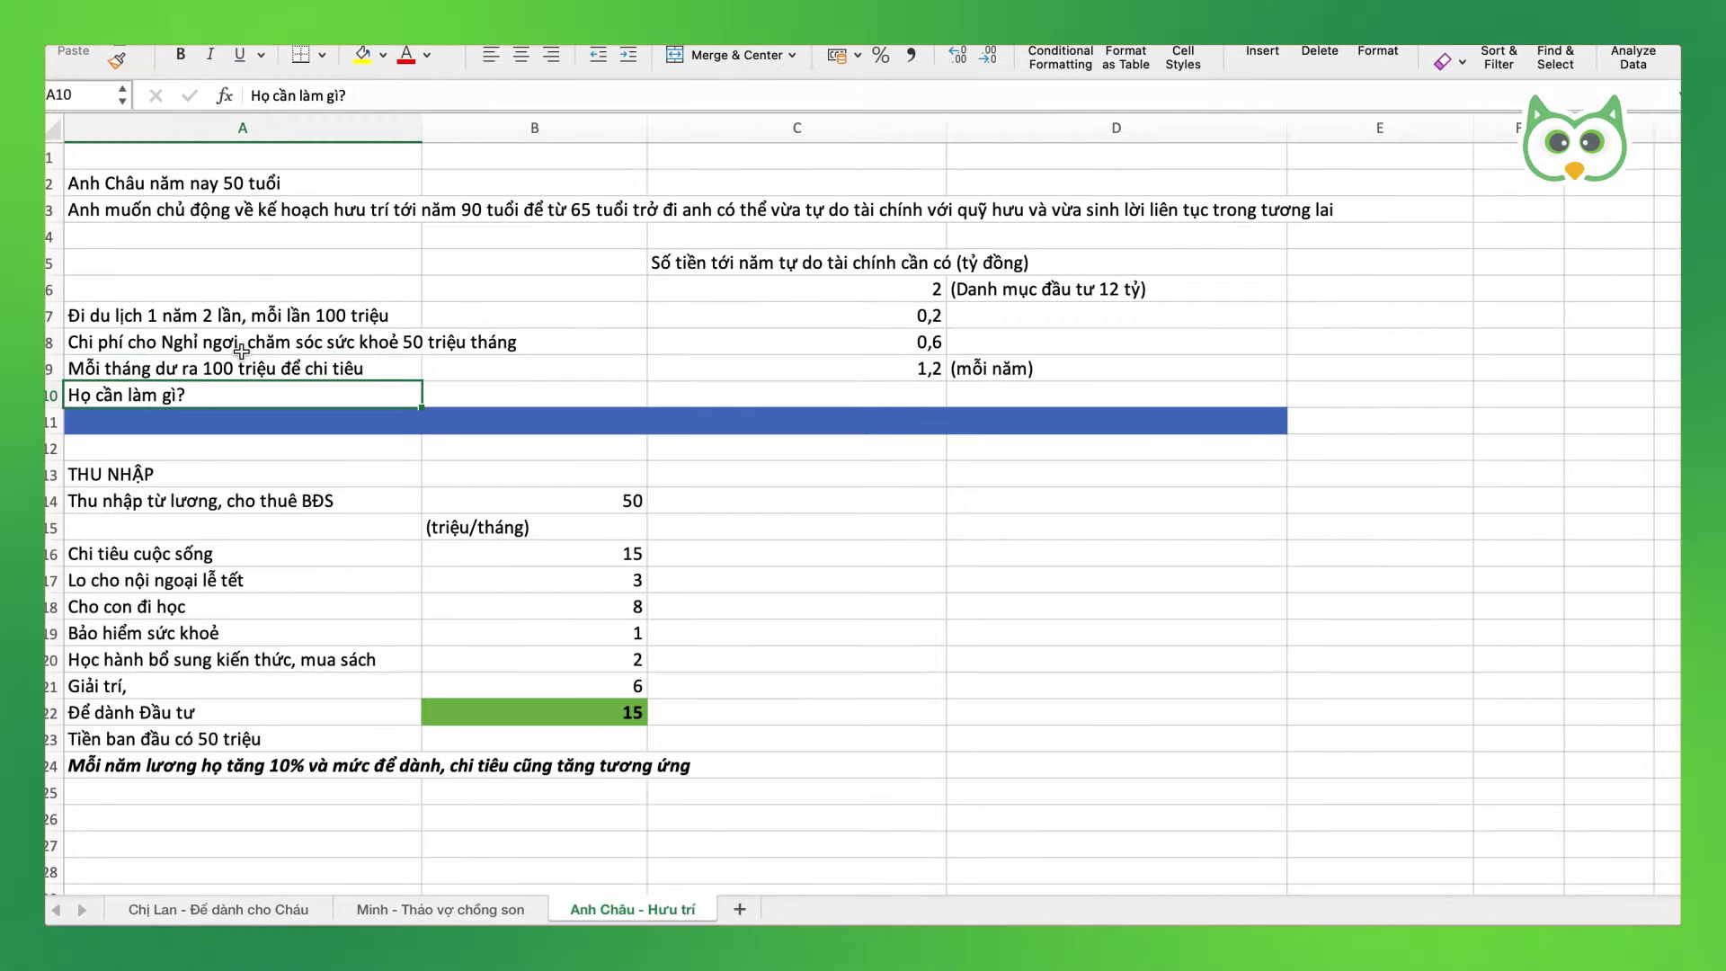
{"action": "left_click", "coordinate": [364, 342]}
Step: Check the projected balances for years 18 and 19 and the withdrawal at age 70
{"action": "scroll", "coordinate": [377, 503], "scroll_direction": "down", "scroll_amount": 12}
{"action": "scroll", "coordinate": [376, 499], "scroll_direction": "down", "scroll_amount": 5}
{"action": "scroll", "coordinate": [375, 498], "scroll_direction": "left", "scroll_amount": 2}
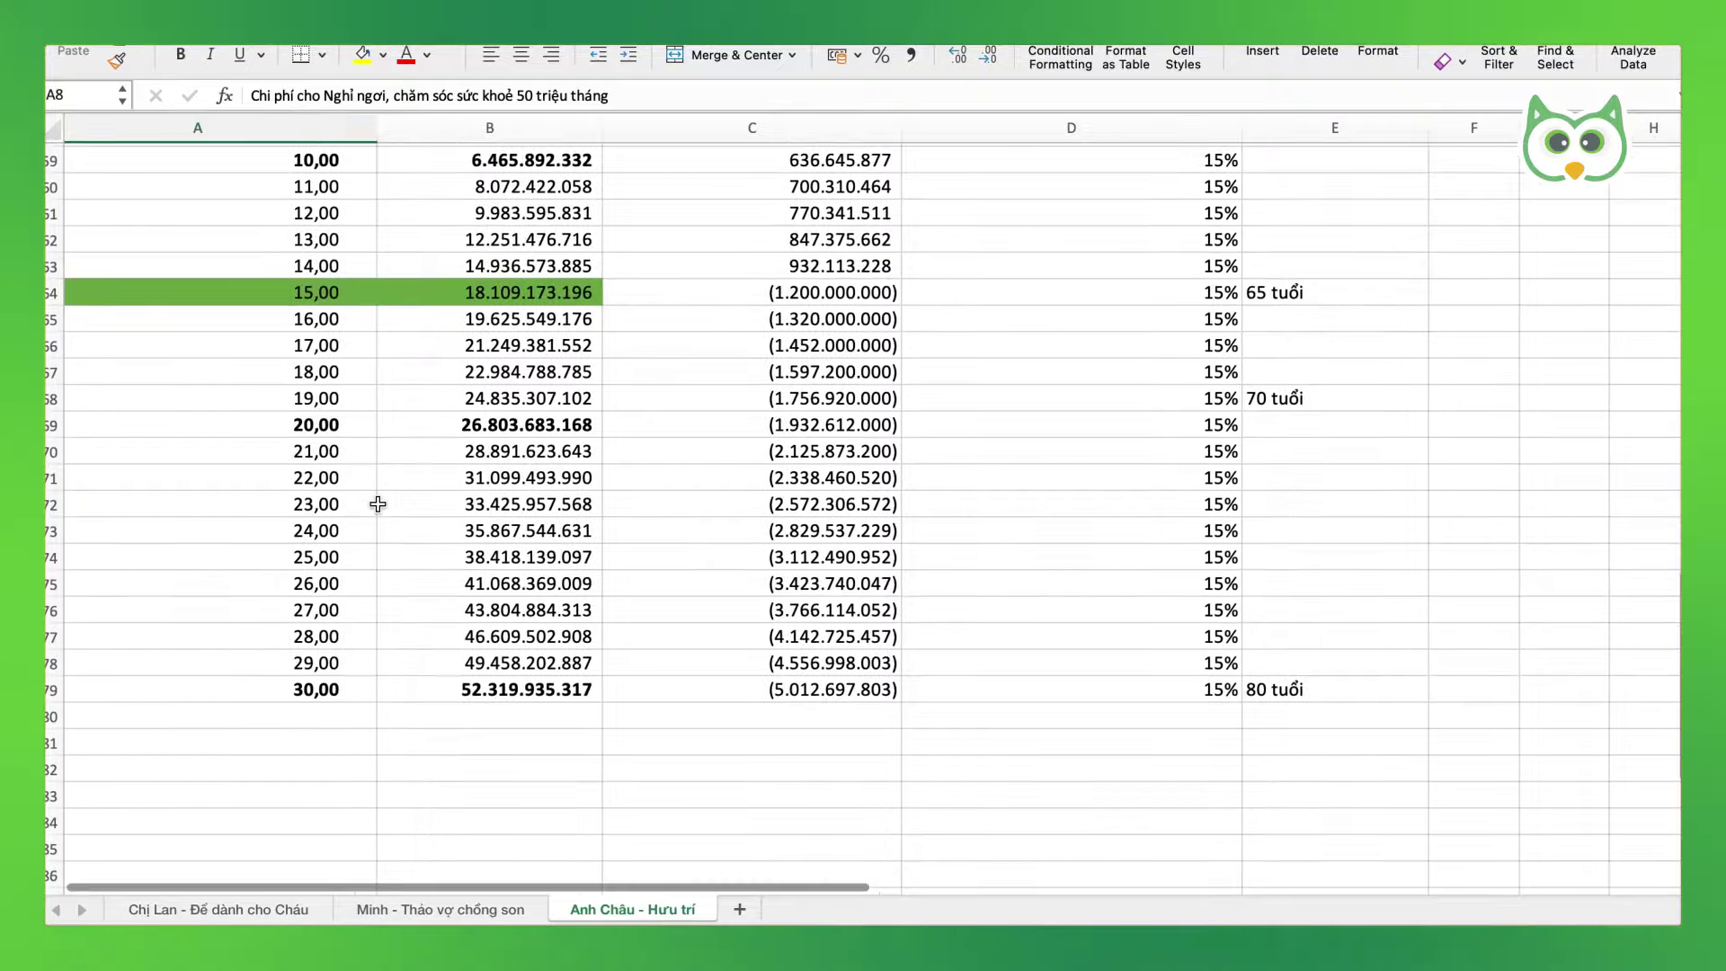
{"action": "left_click", "coordinate": [532, 374]}
{"action": "left_click", "coordinate": [514, 398]}
{"action": "left_click", "coordinate": [845, 397]}
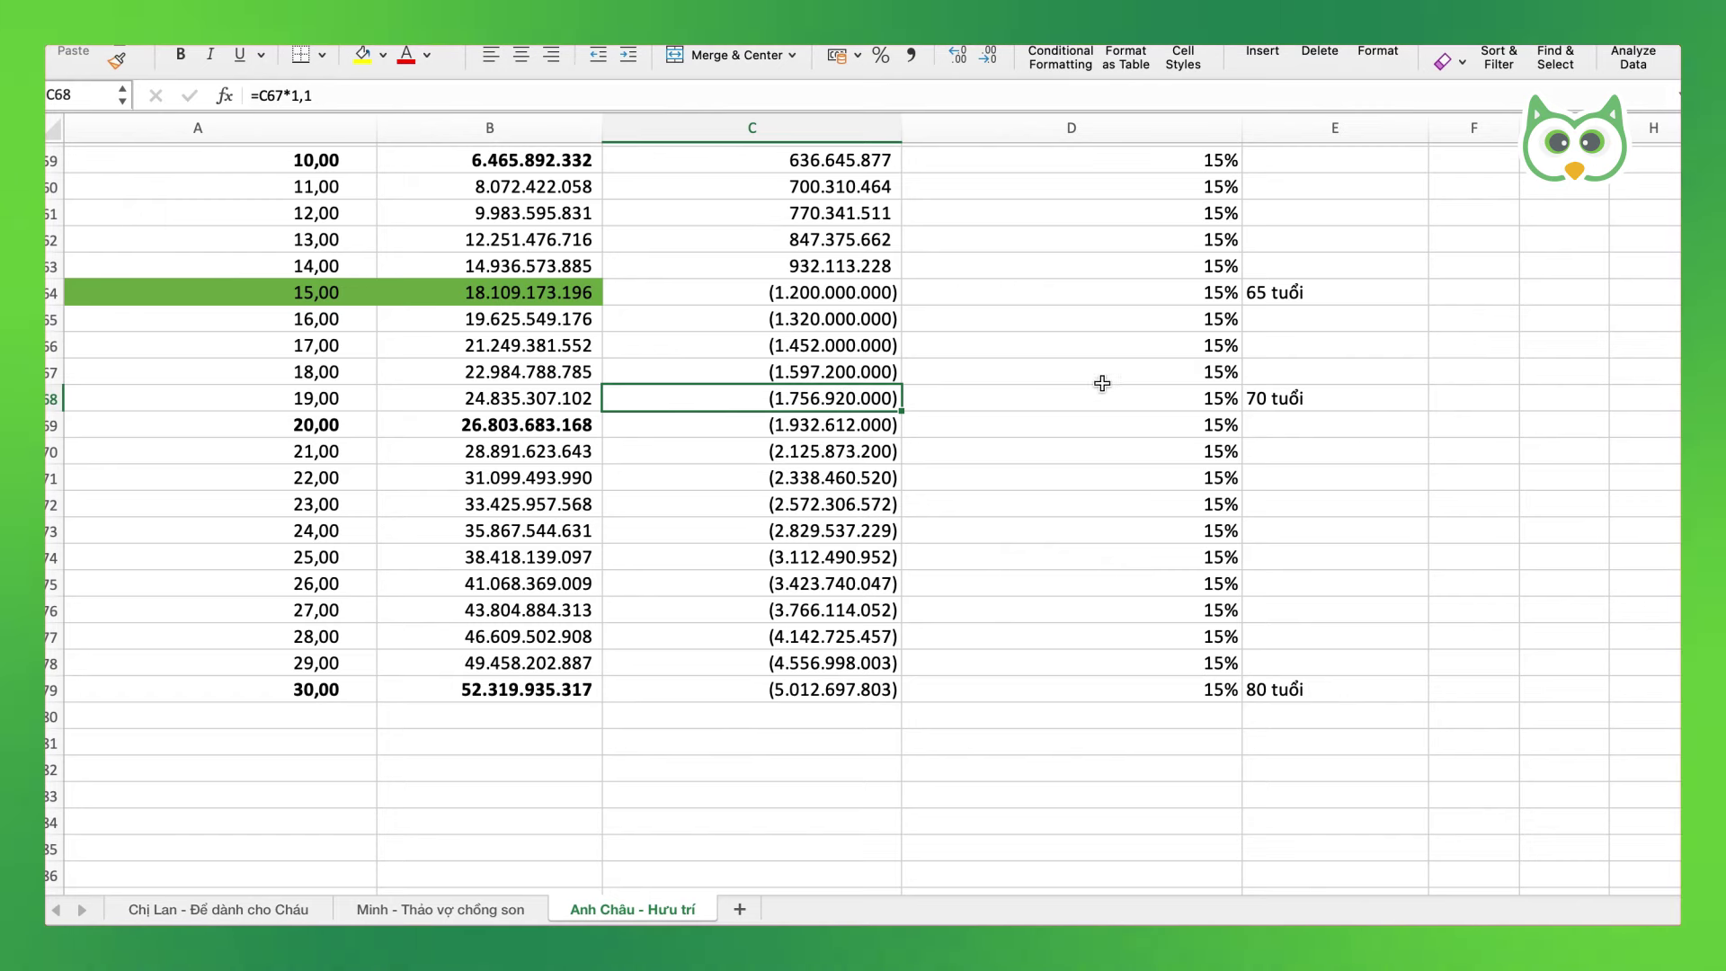
Step: Examine the annual return rates and their linked formulas in the projection from year 13 through year 23
{"action": "left_click", "coordinate": [1201, 372]}
{"action": "left_click", "coordinate": [1187, 406]}
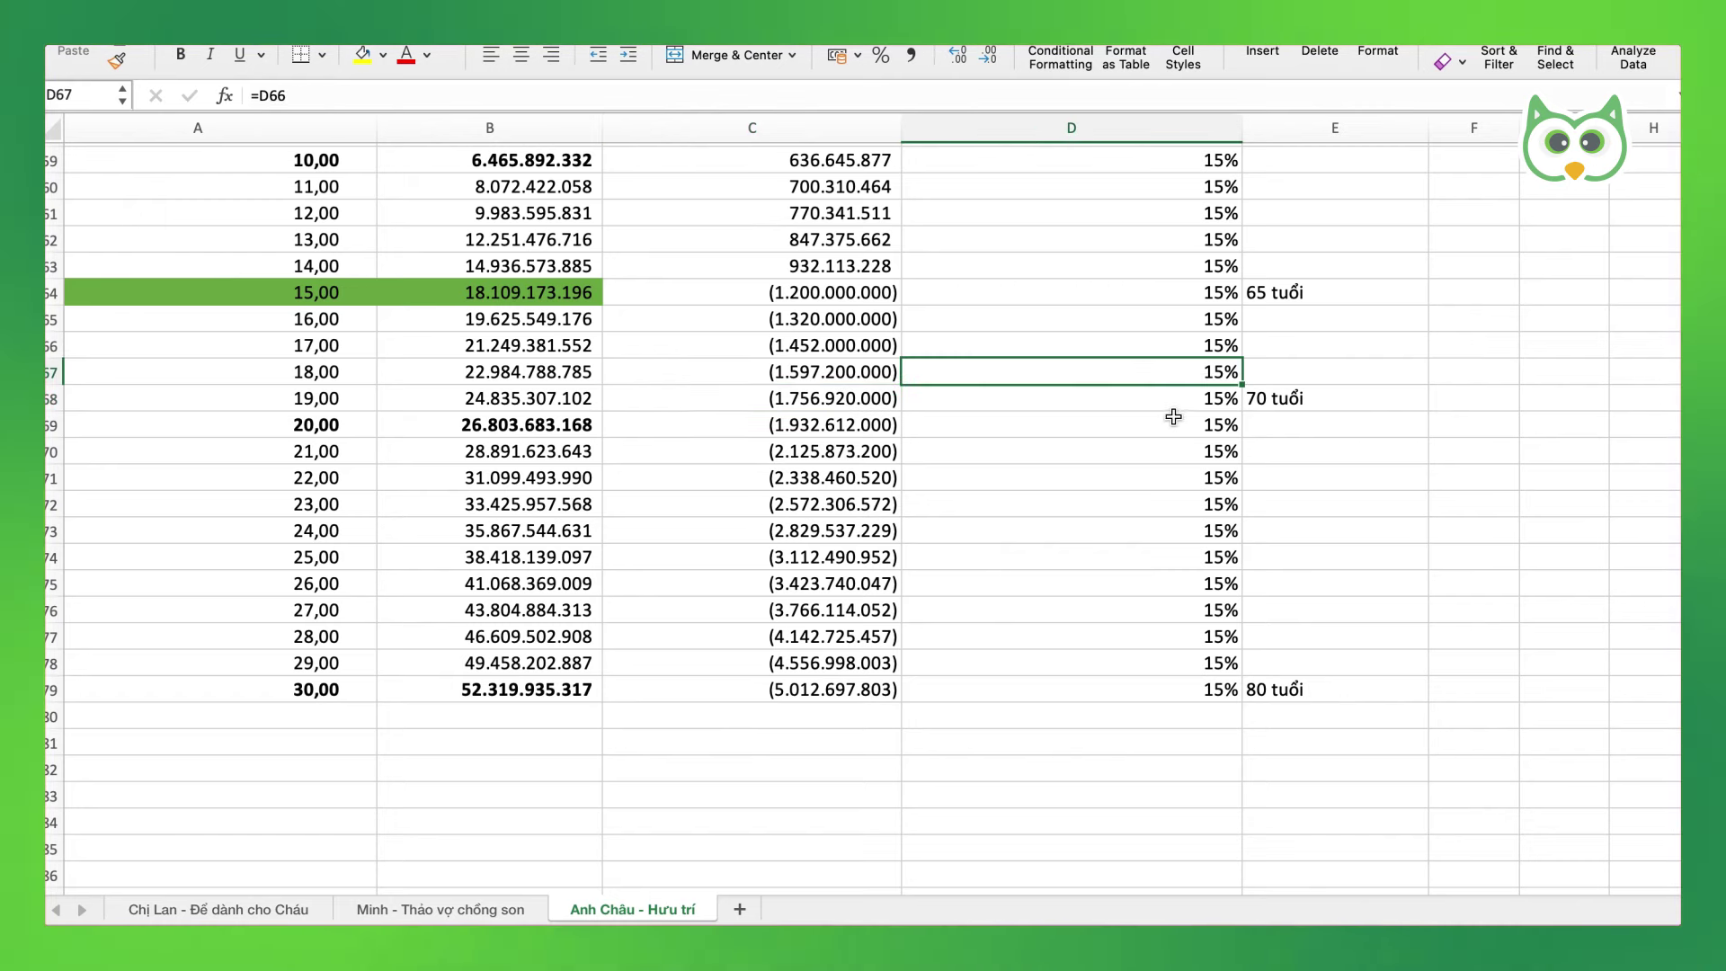
{"action": "left_click", "coordinate": [1198, 430]}
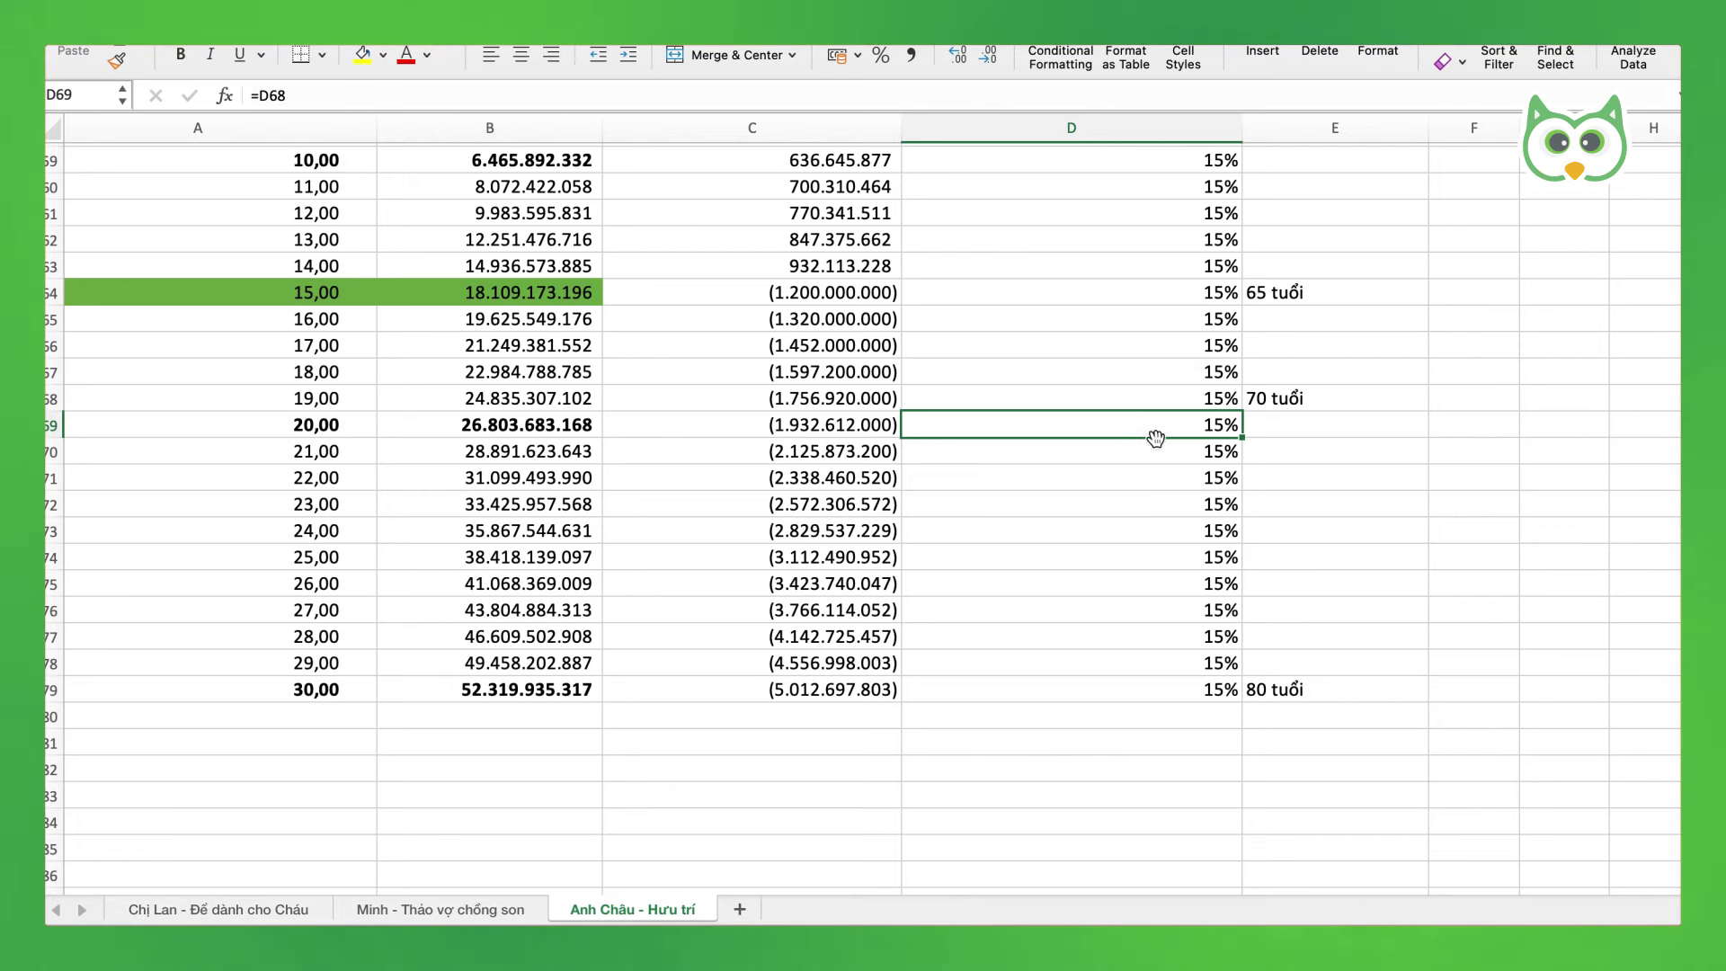
{"action": "left_click", "coordinate": [1194, 495]}
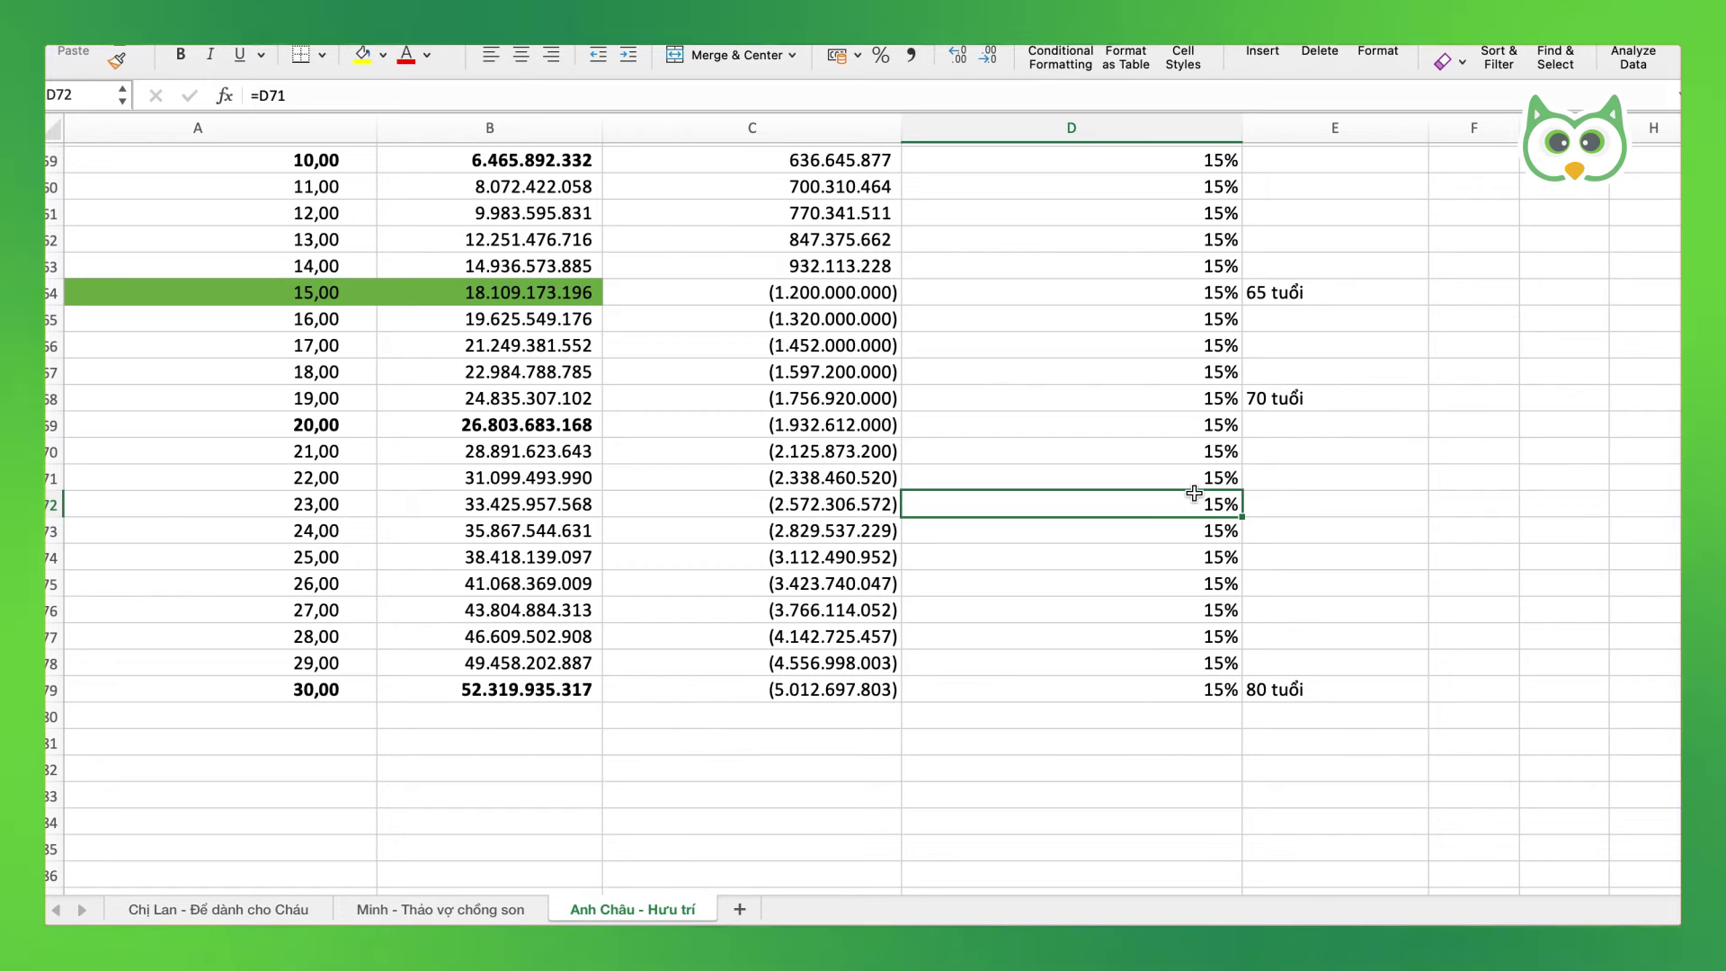
{"action": "left_click", "coordinate": [1217, 288]}
{"action": "left_click_drag", "start_coordinate": [1217, 239], "coordinate": [1226, 432]}
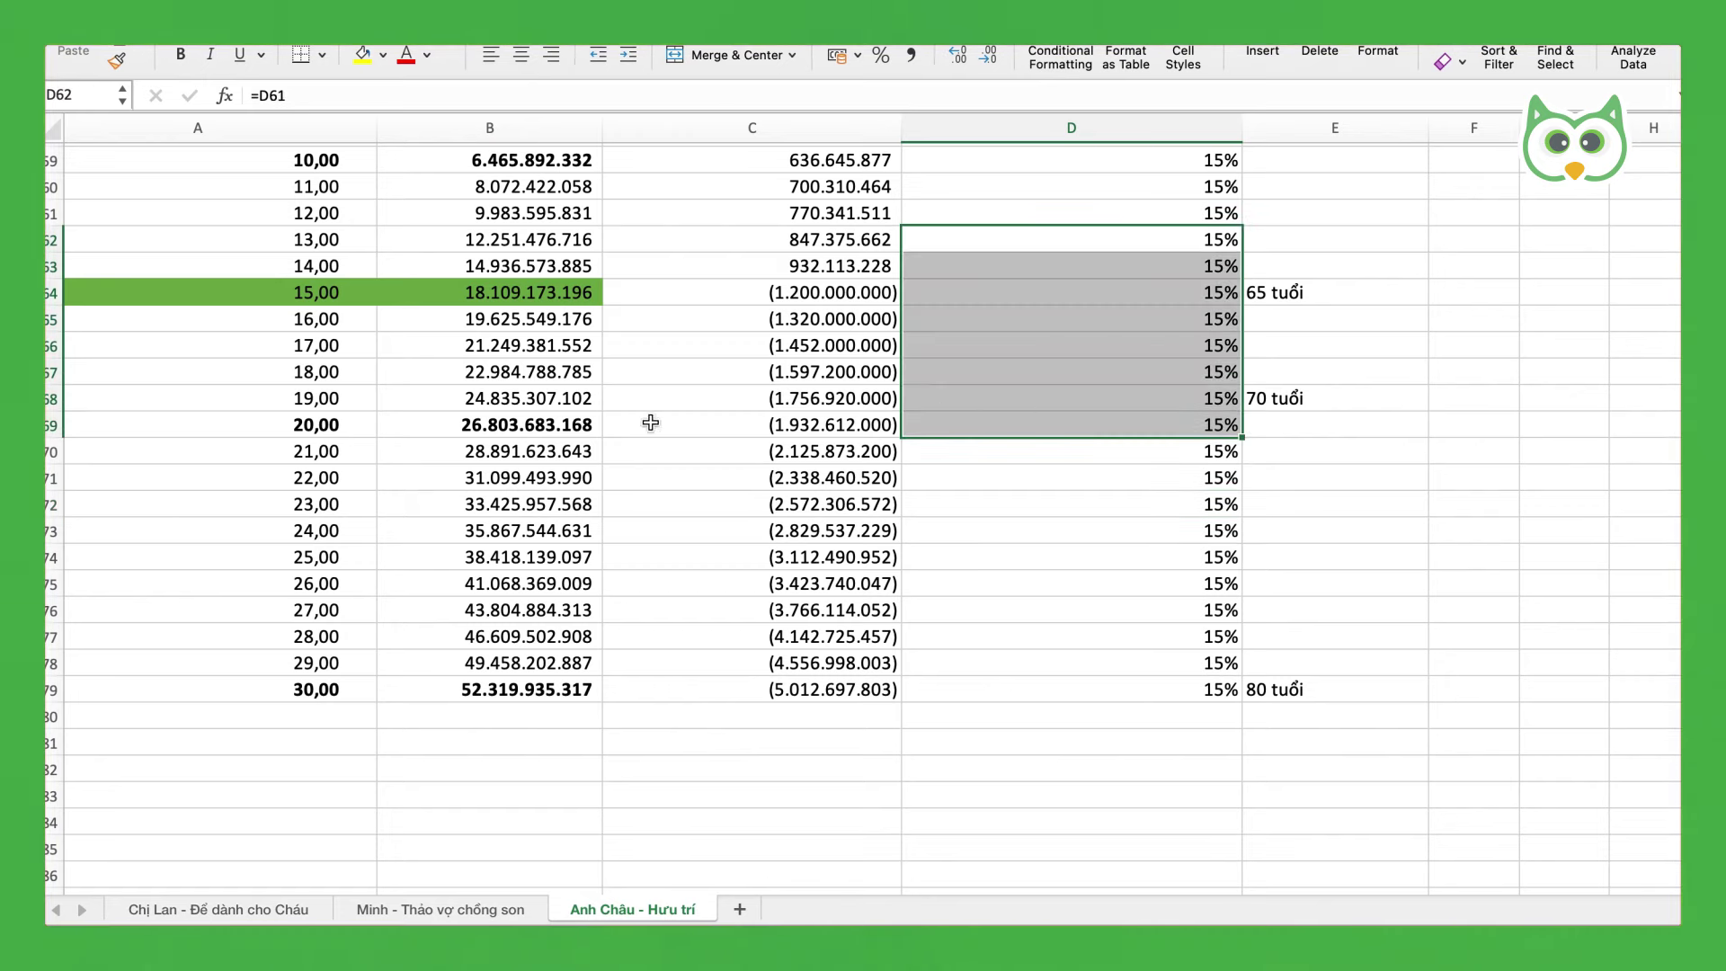
Step: Compare the projected balances with the yearly withdrawals between age 65 and the years just after age 70
{"action": "left_click", "coordinate": [558, 430]}
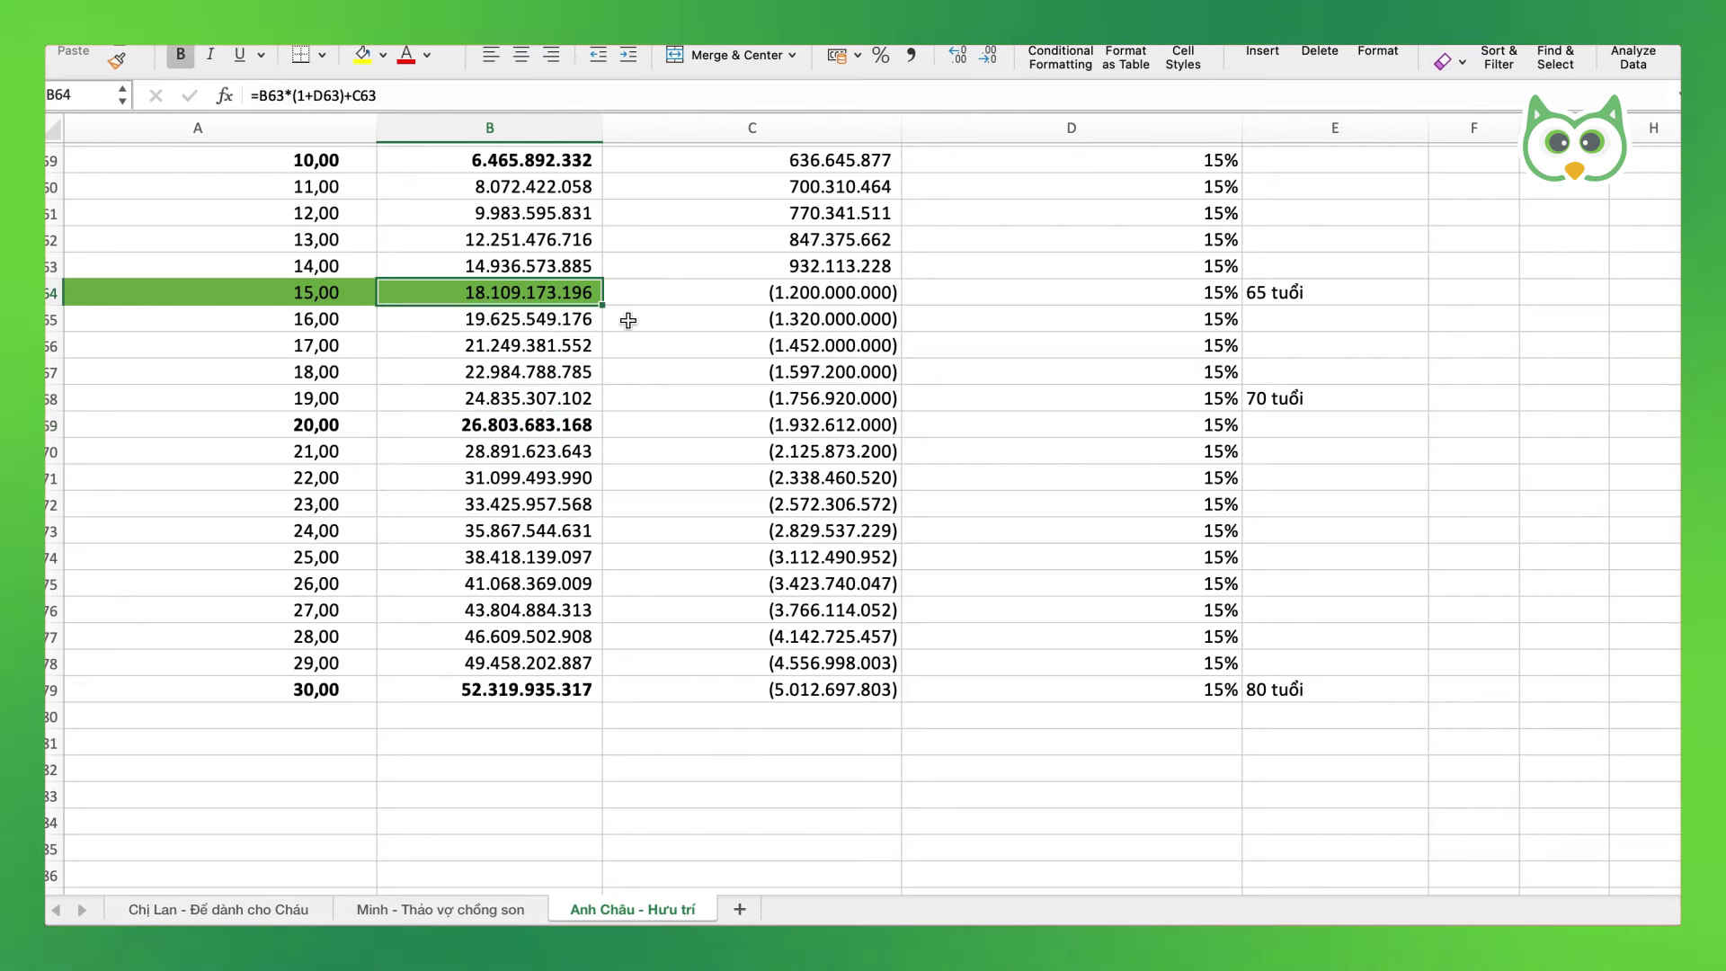
{"action": "left_click", "coordinate": [1286, 293]}
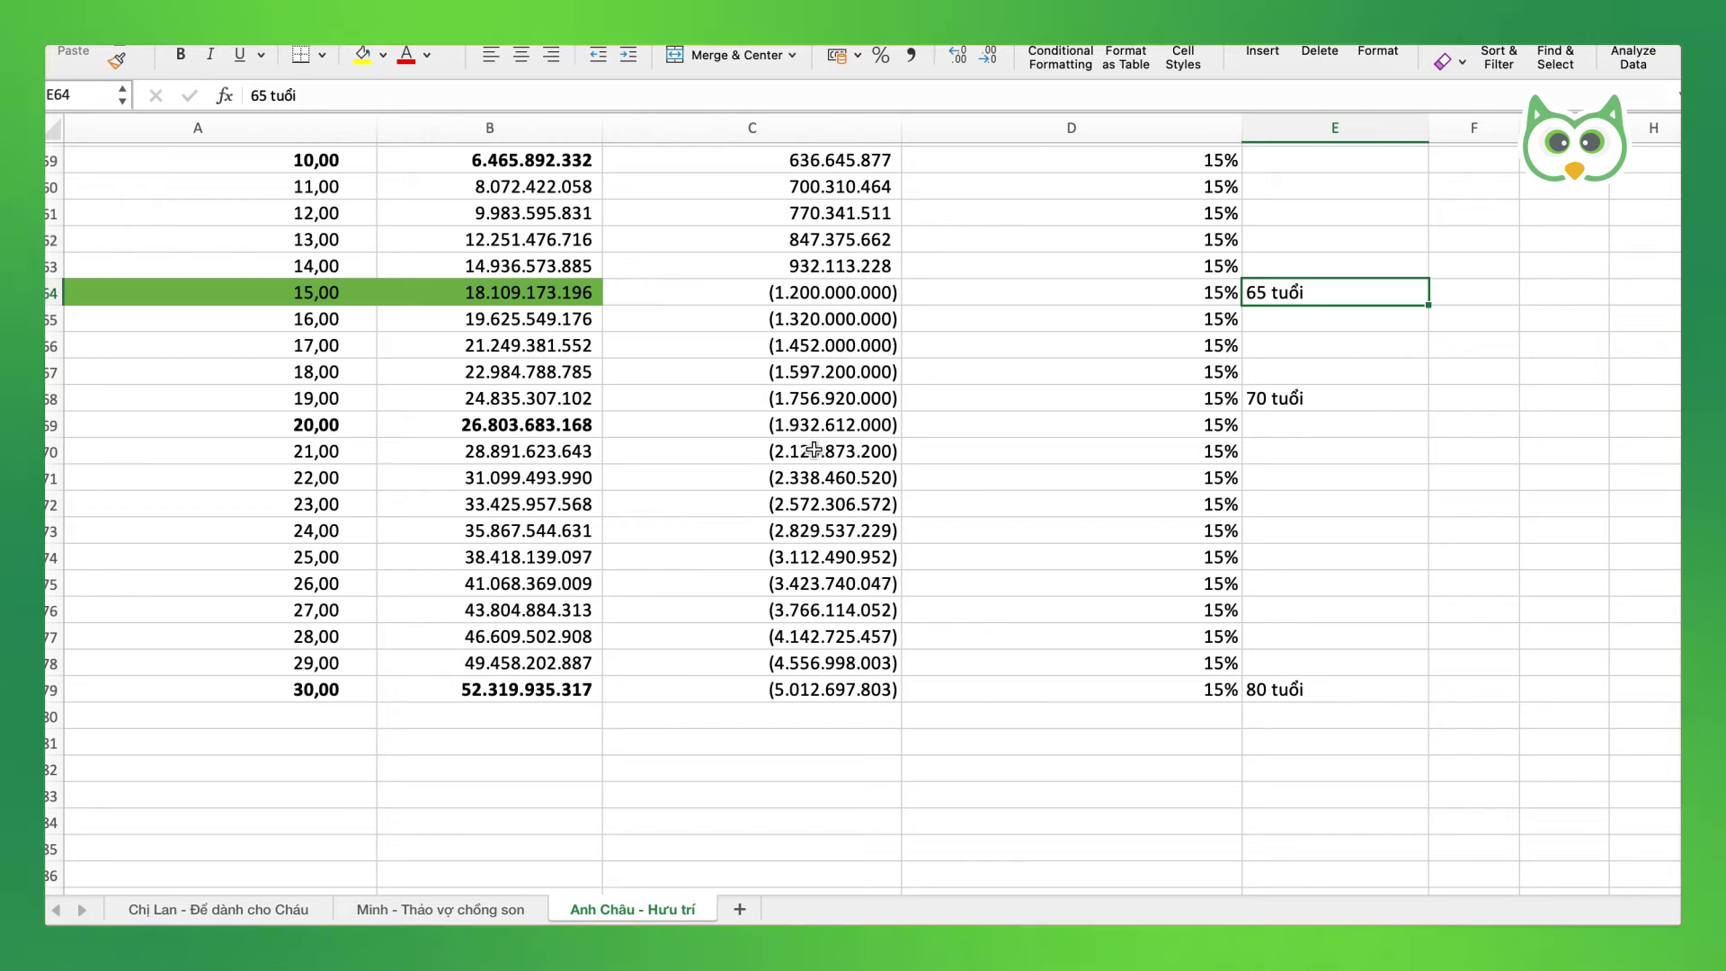
{"action": "left_click", "coordinate": [497, 352]}
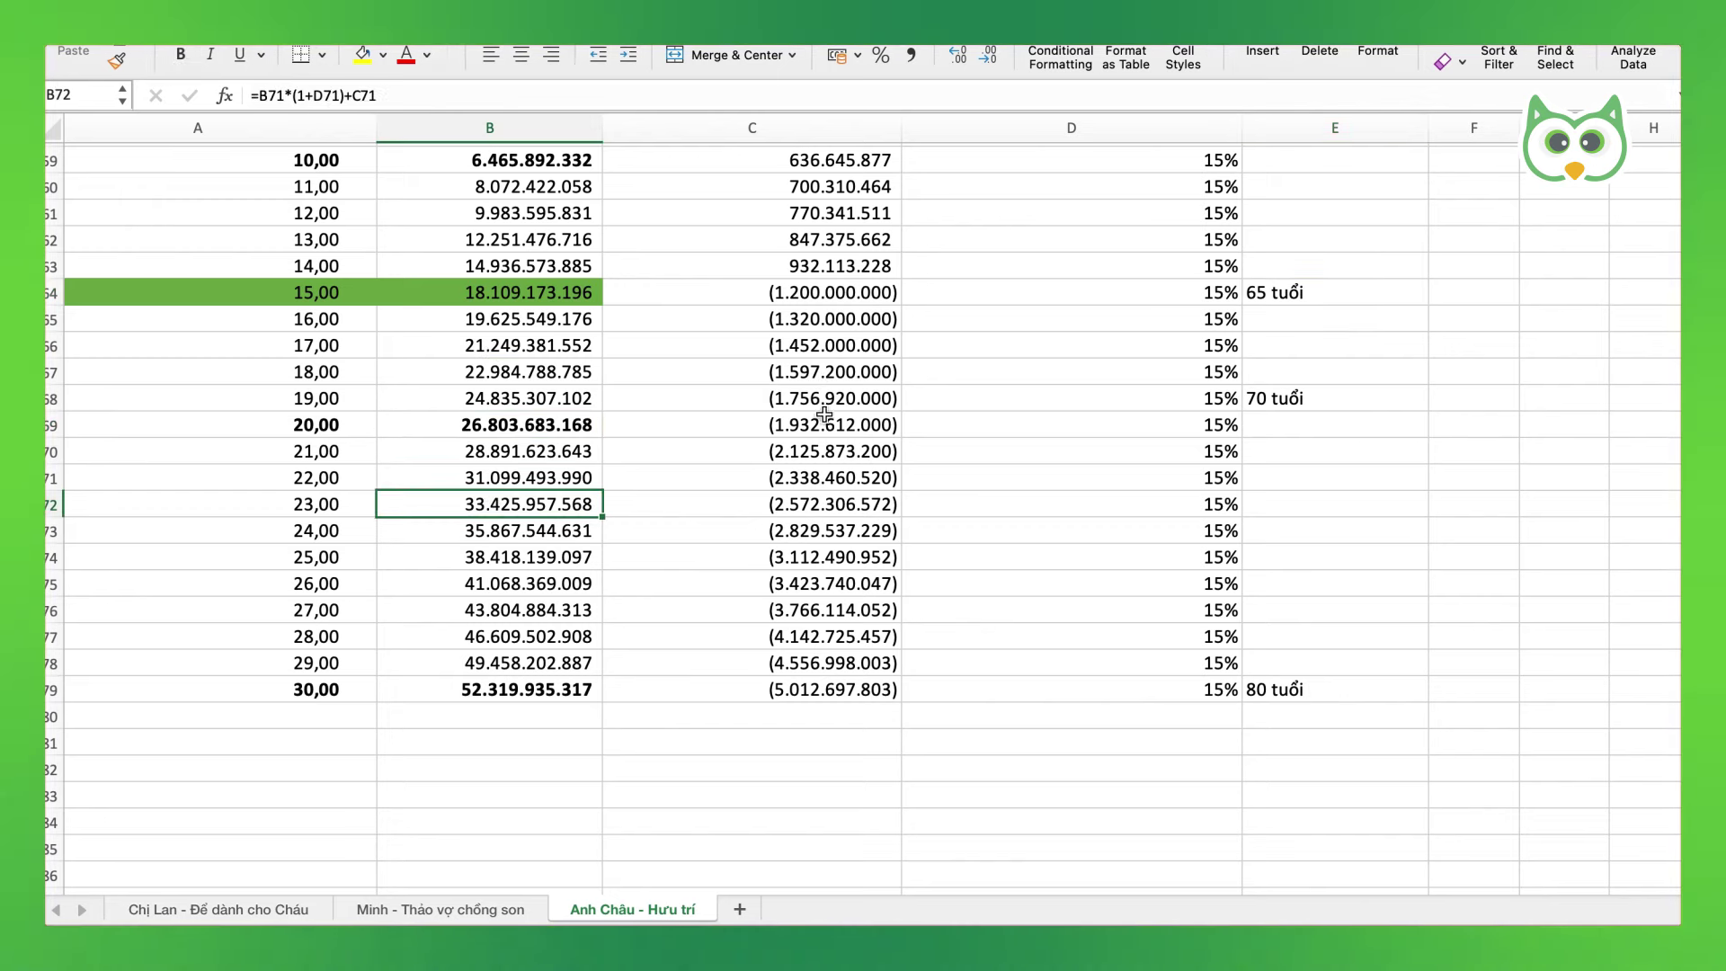
{"action": "left_click", "coordinate": [828, 450]}
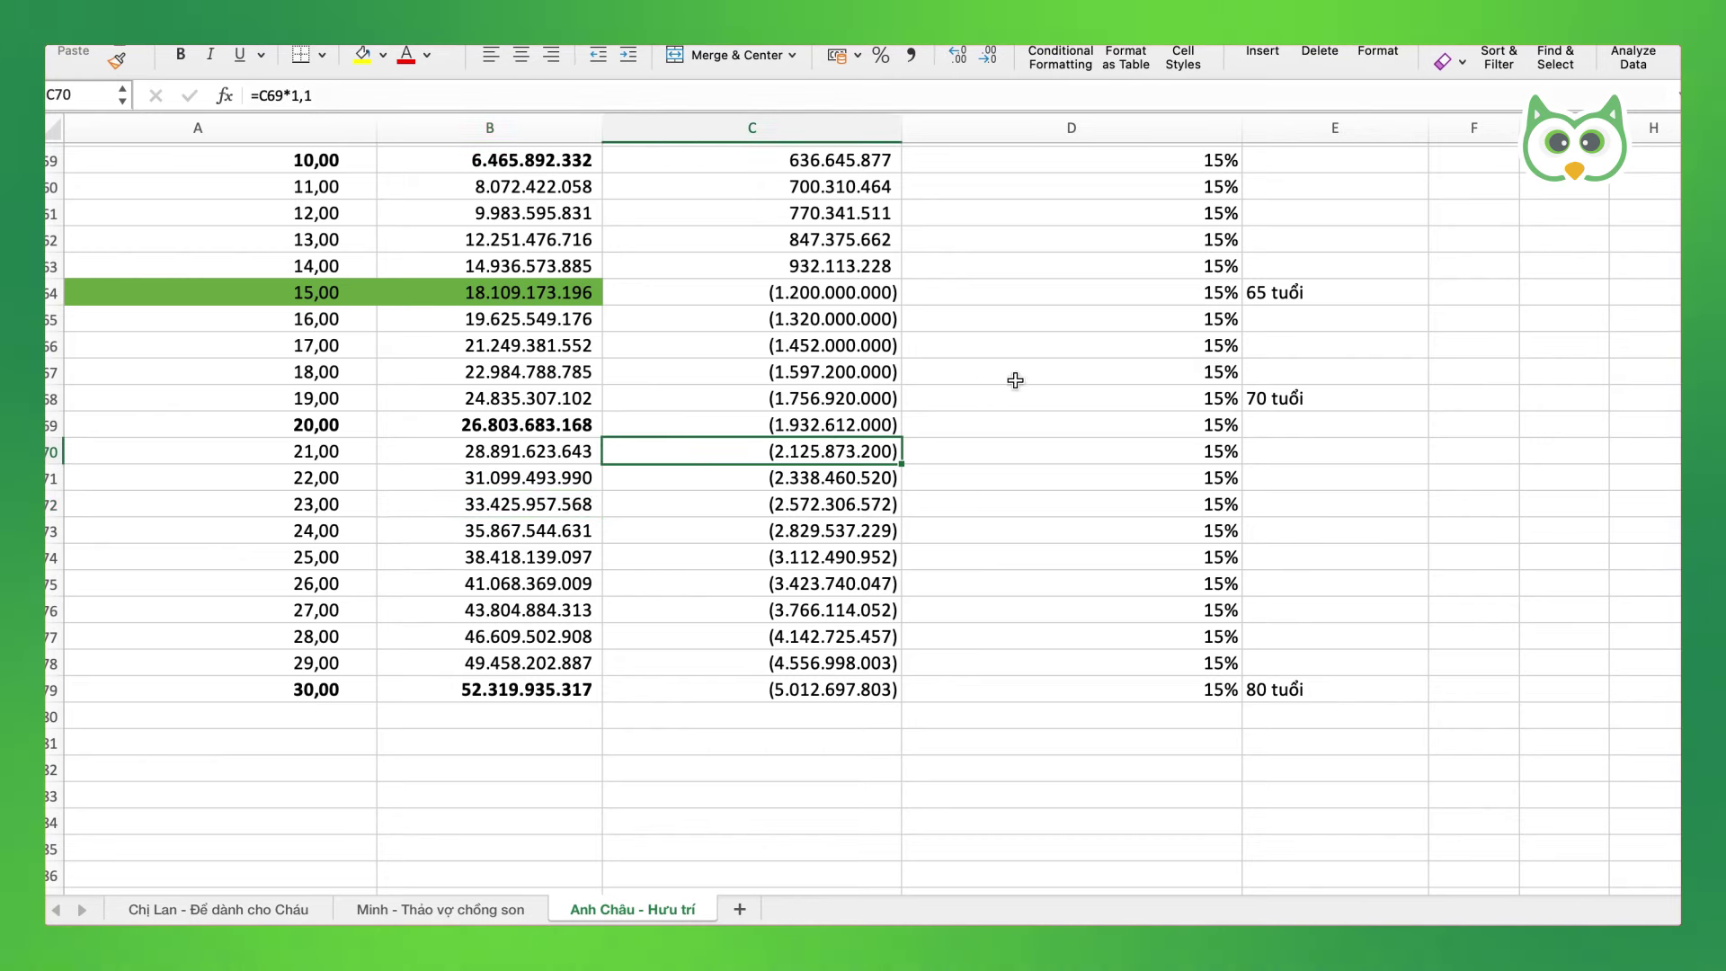
{"action": "left_click", "coordinate": [815, 402]}
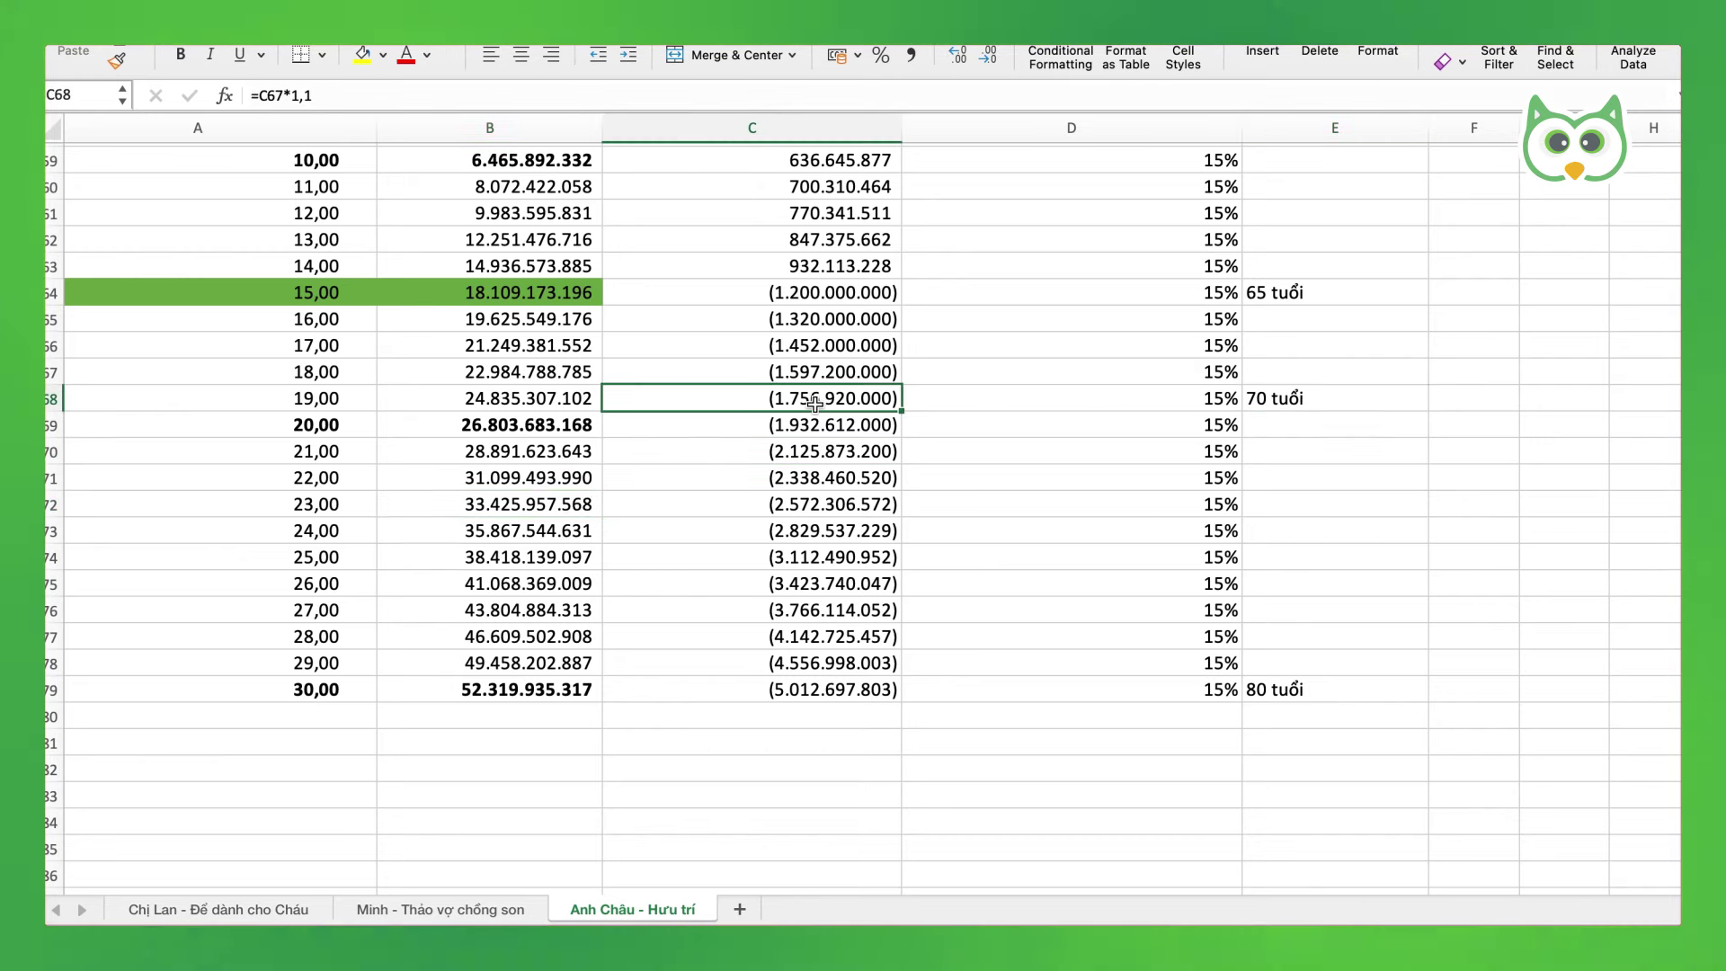
{"action": "left_click", "coordinate": [521, 399]}
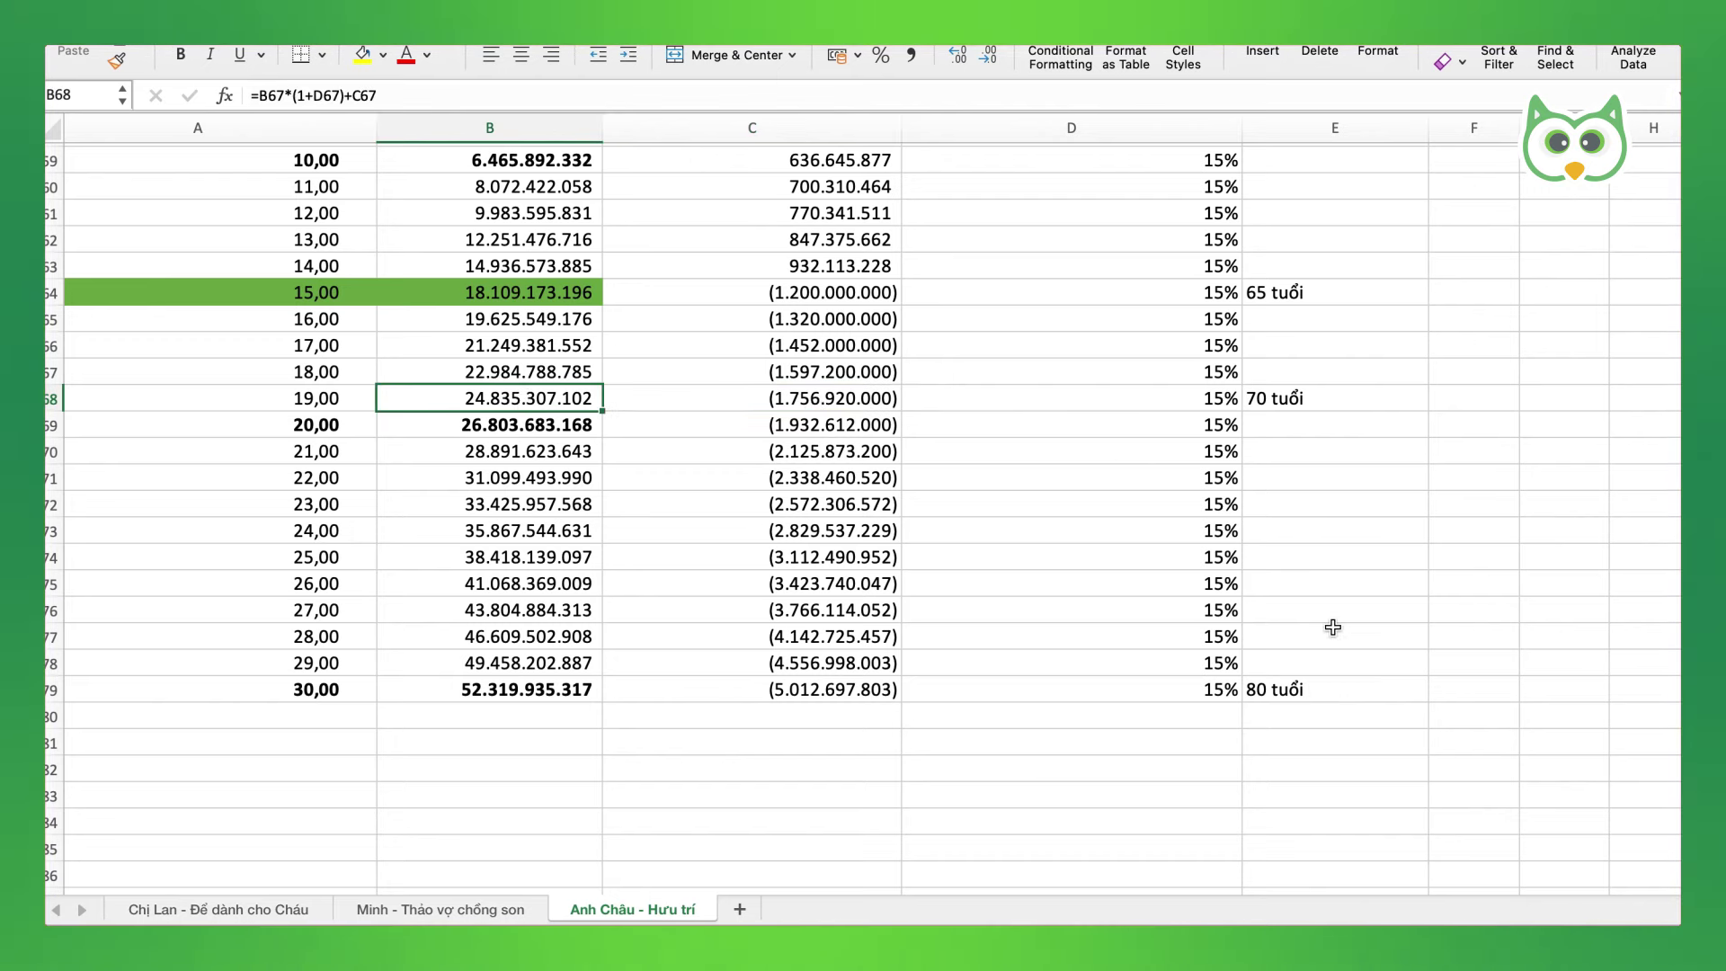
Step: Check the withdrawal and balance at age 80, and review the balances from year 15 through year 30
{"action": "left_click", "coordinate": [1300, 690]}
{"action": "left_click", "coordinate": [875, 692]}
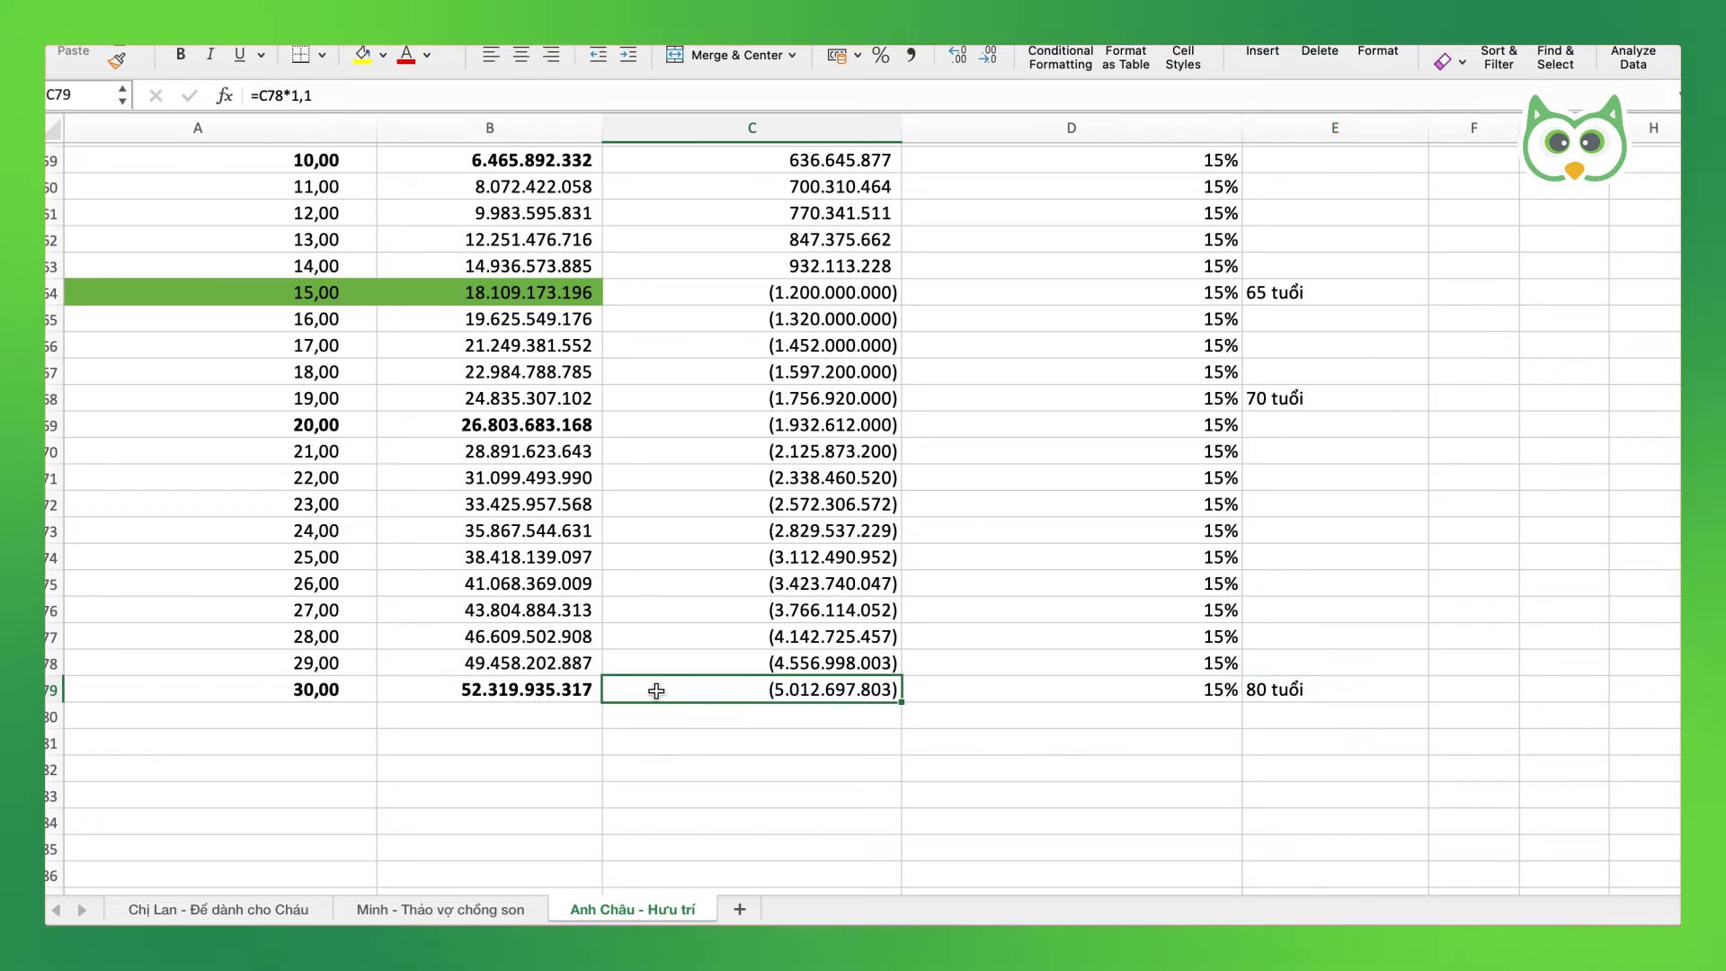
{"action": "left_click", "coordinate": [527, 692]}
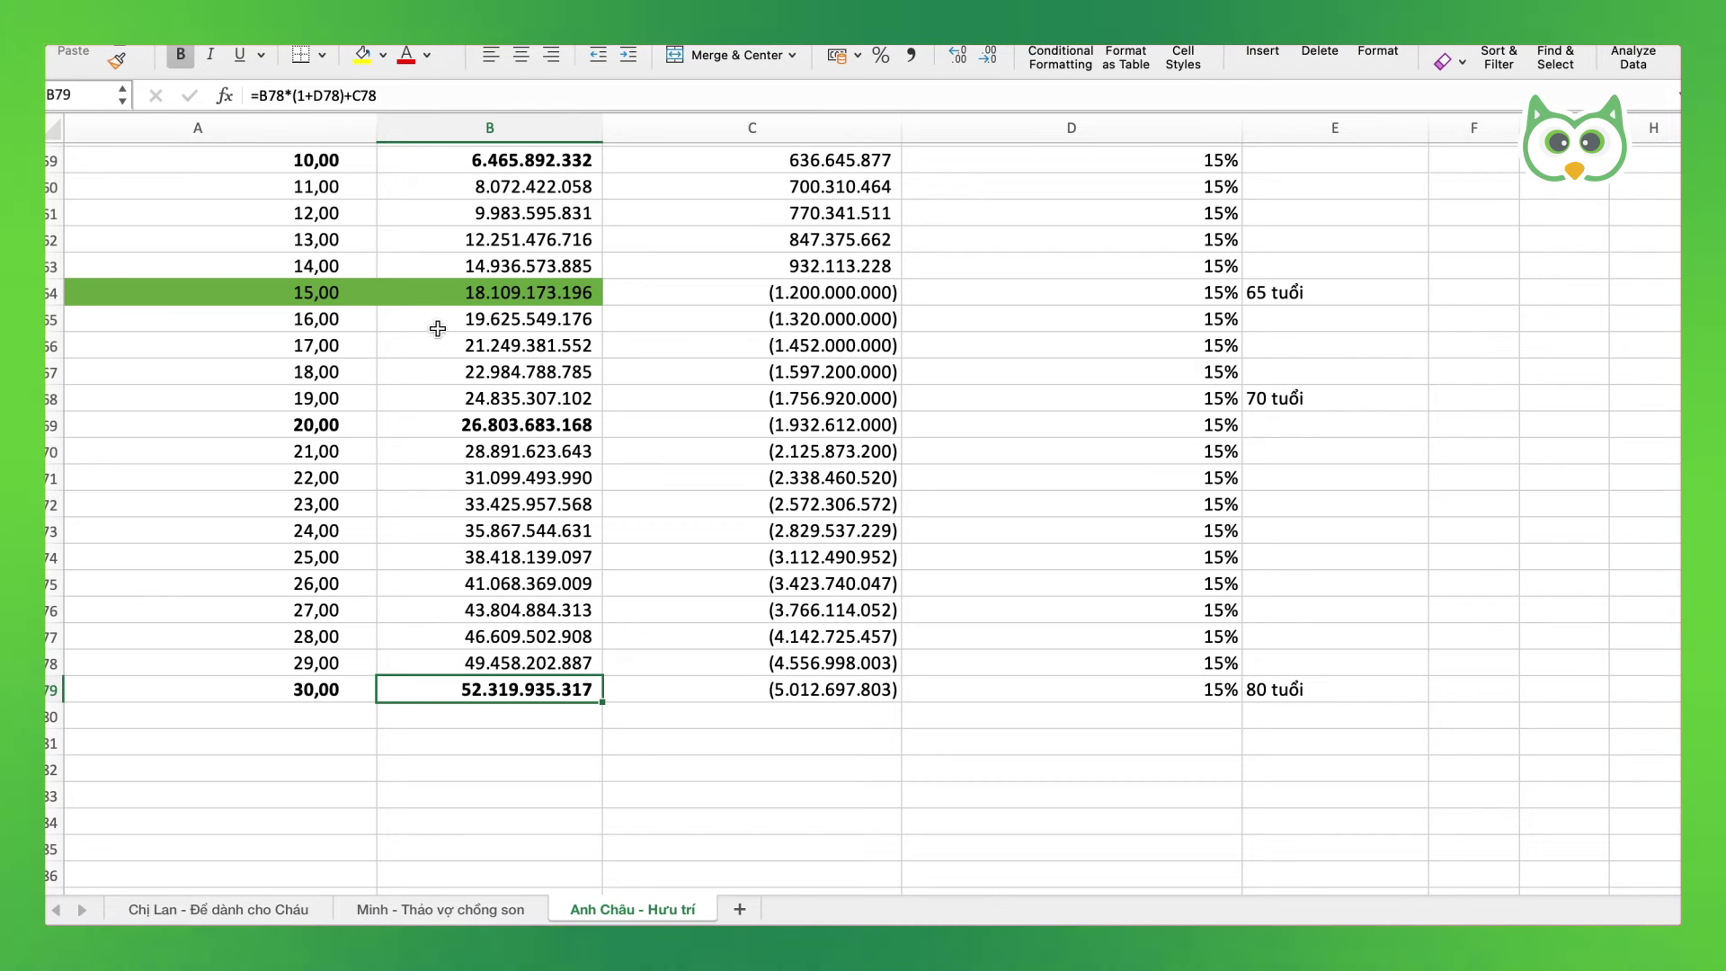
{"action": "left_click_drag", "start_coordinate": [437, 292], "coordinate": [531, 682]}
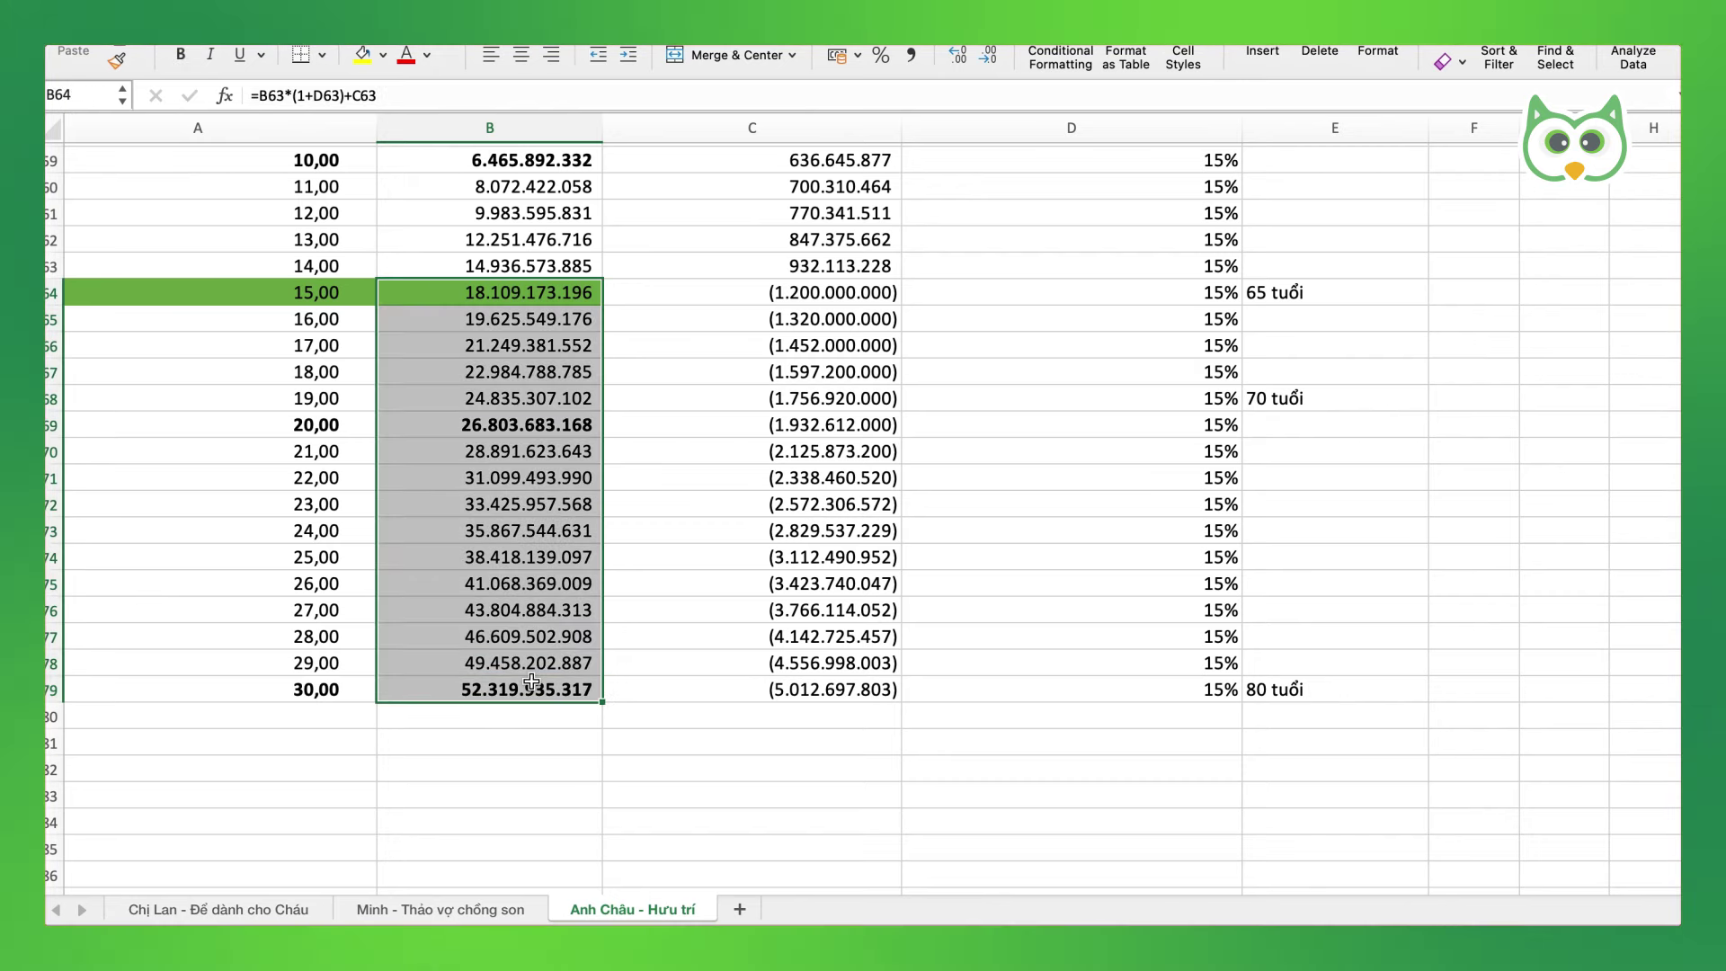